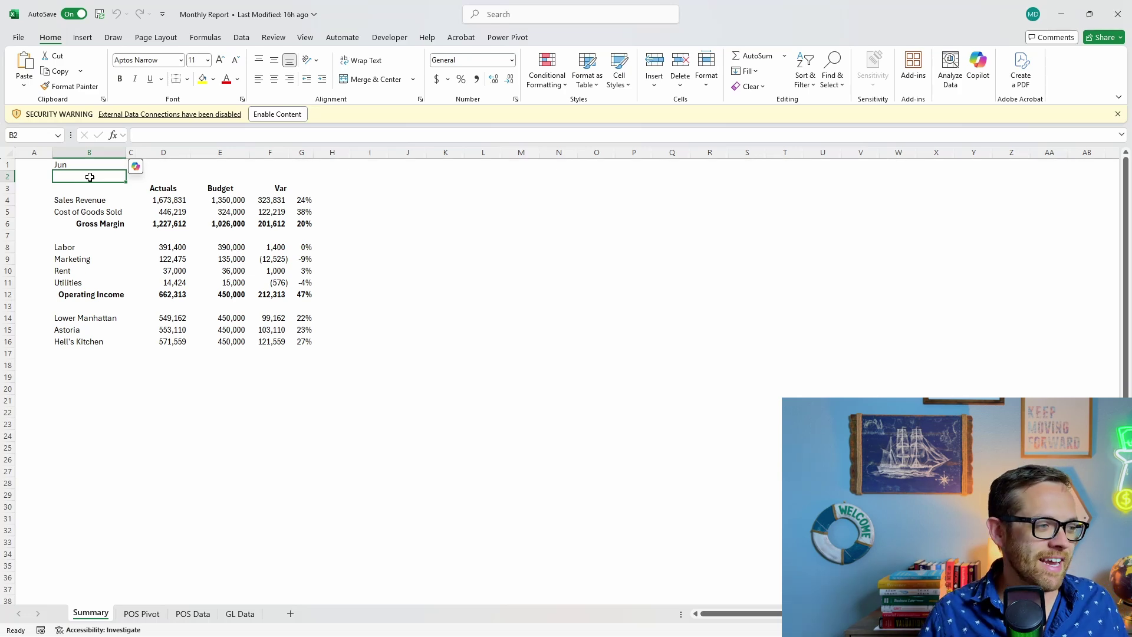
Browse the POS Data, GL Data and POS Pivot sheets, then inspect the Sales Revenue Actuals formula.
left_click(193, 614)
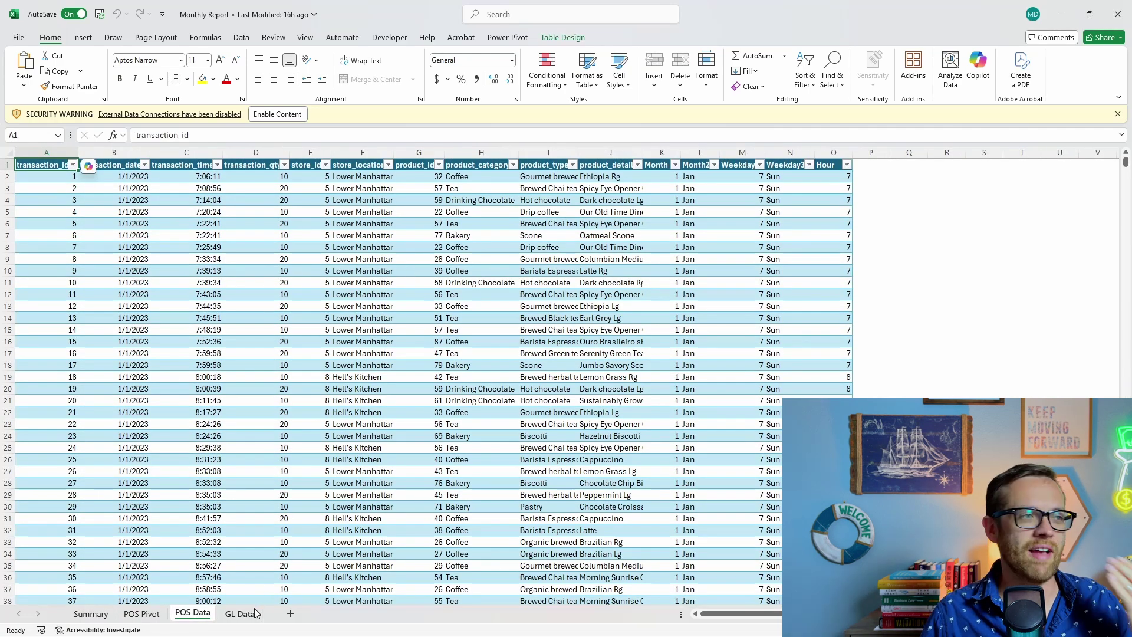
left_click(240, 614)
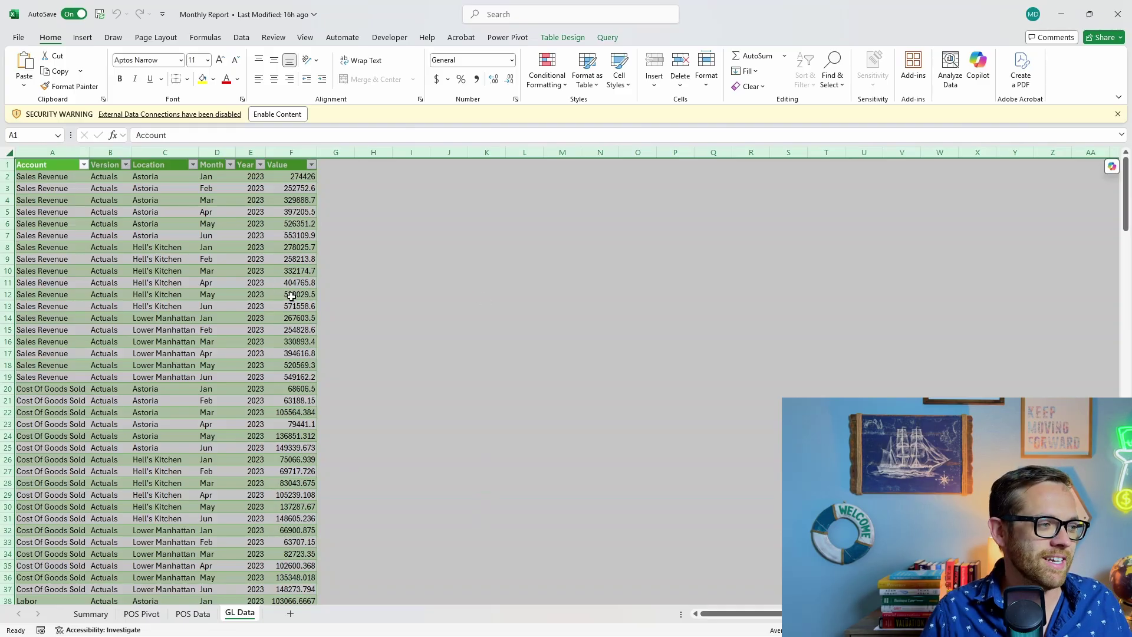
left_click(90, 613)
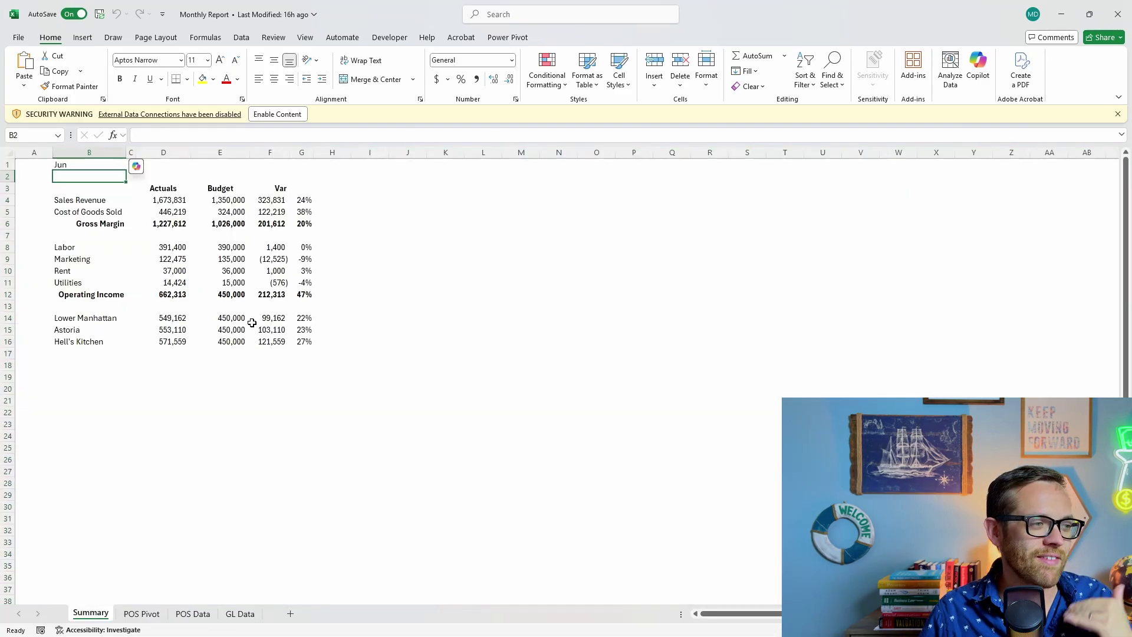
left_click(144, 614)
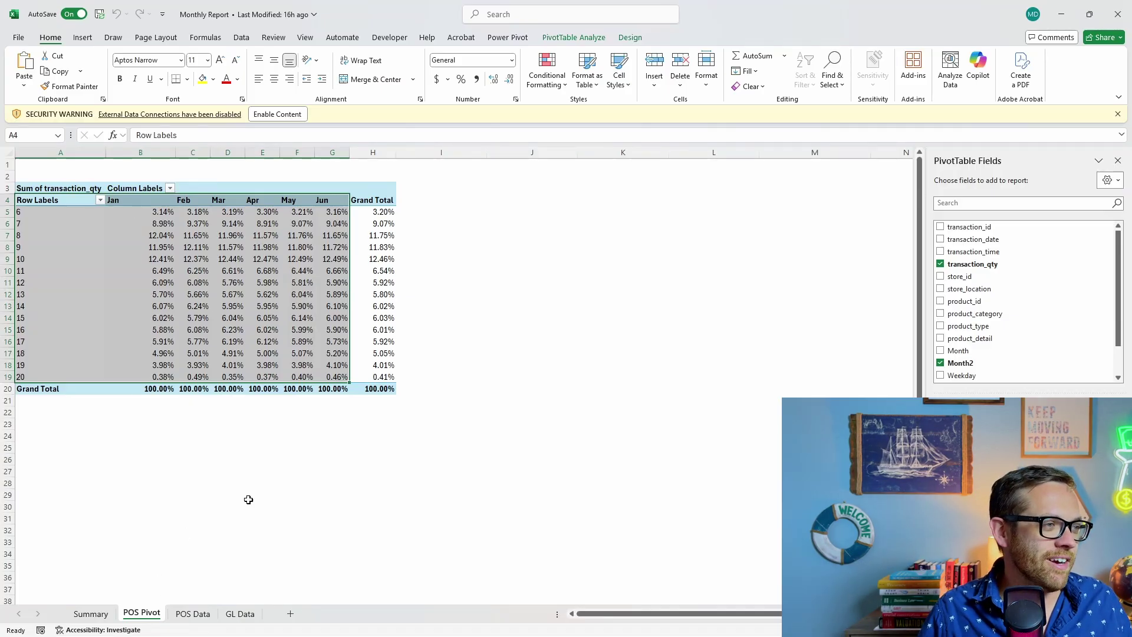
left_click(91, 613)
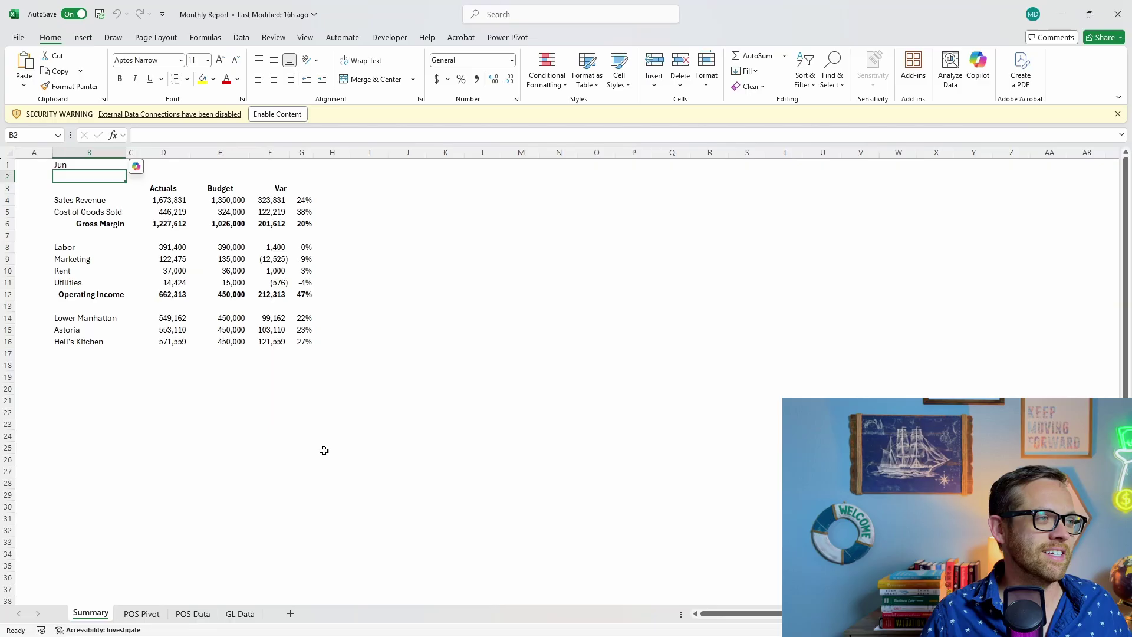
left_click(170, 201)
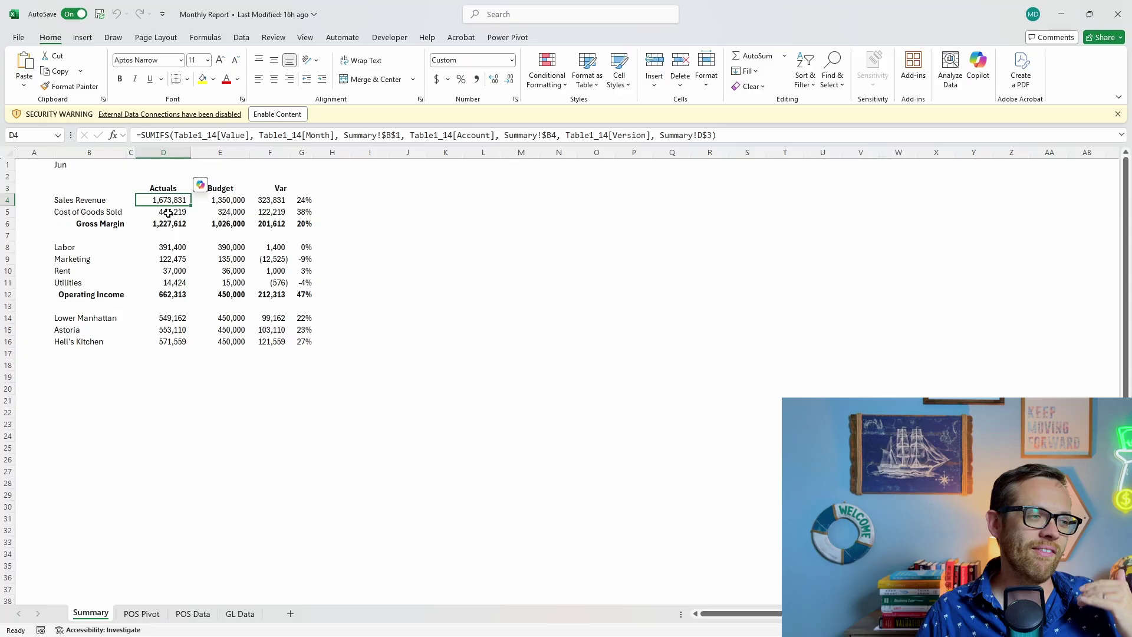
Show the Financial Highlights slide (slide 2) of the June Financials presentation.
mouse_move(369, 633)
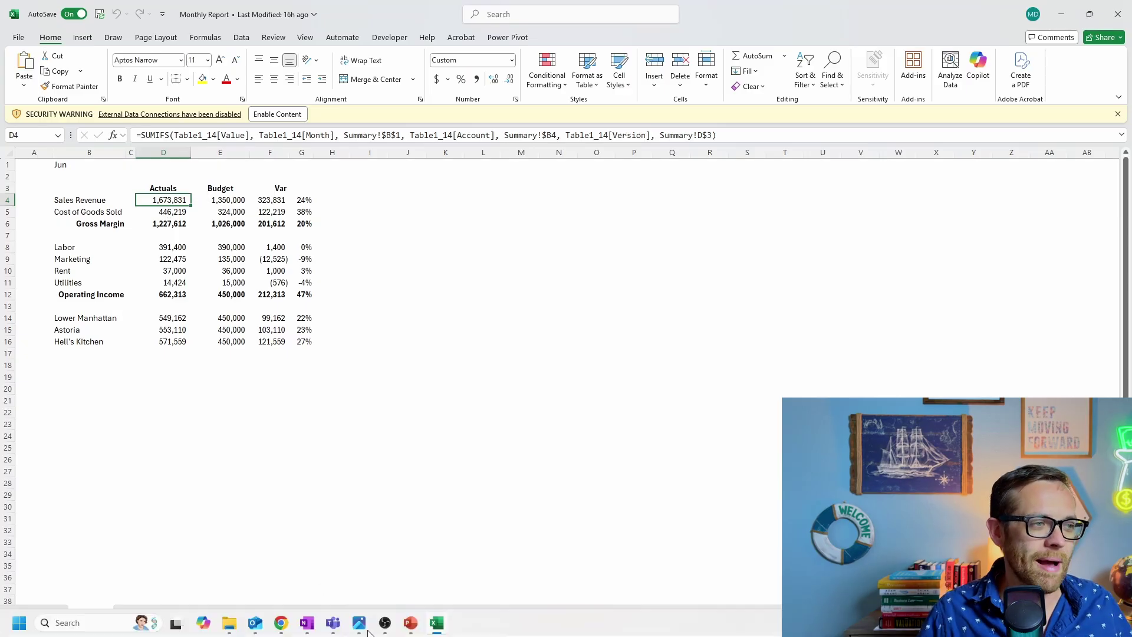
left_click(411, 623)
left_click(113, 250)
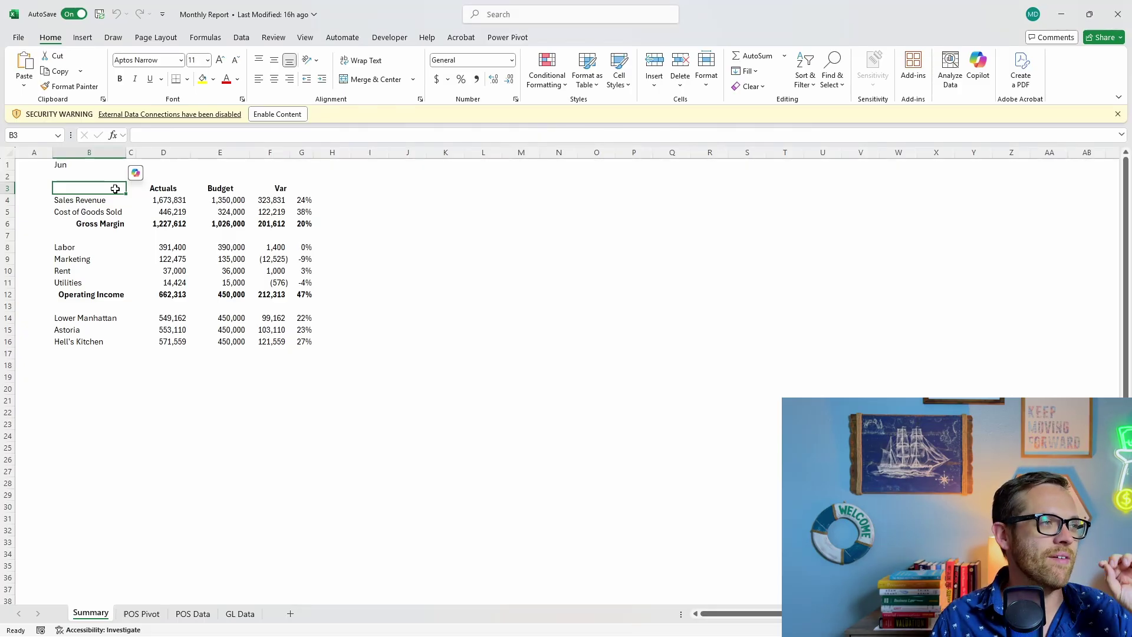
Inspect the Sales Revenue actuals and variance formulas and store rows, and view the POS Pivot sheet.
left_click(145, 201)
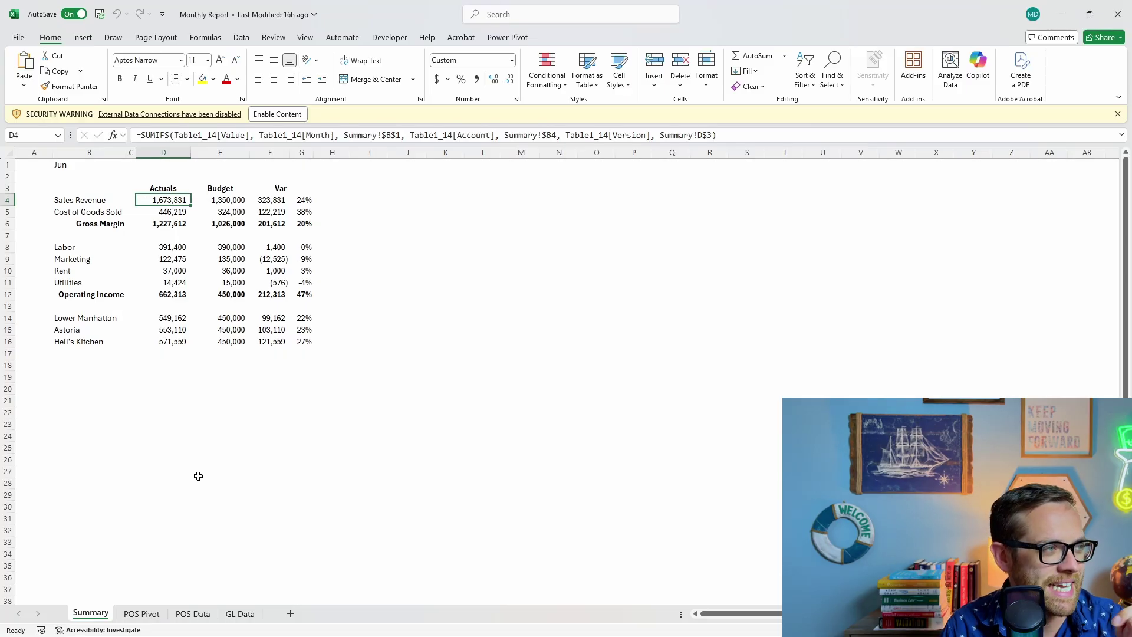
left_click(281, 204)
left_click_drag(282, 203, 299, 354)
left_click_drag(134, 323, 306, 349)
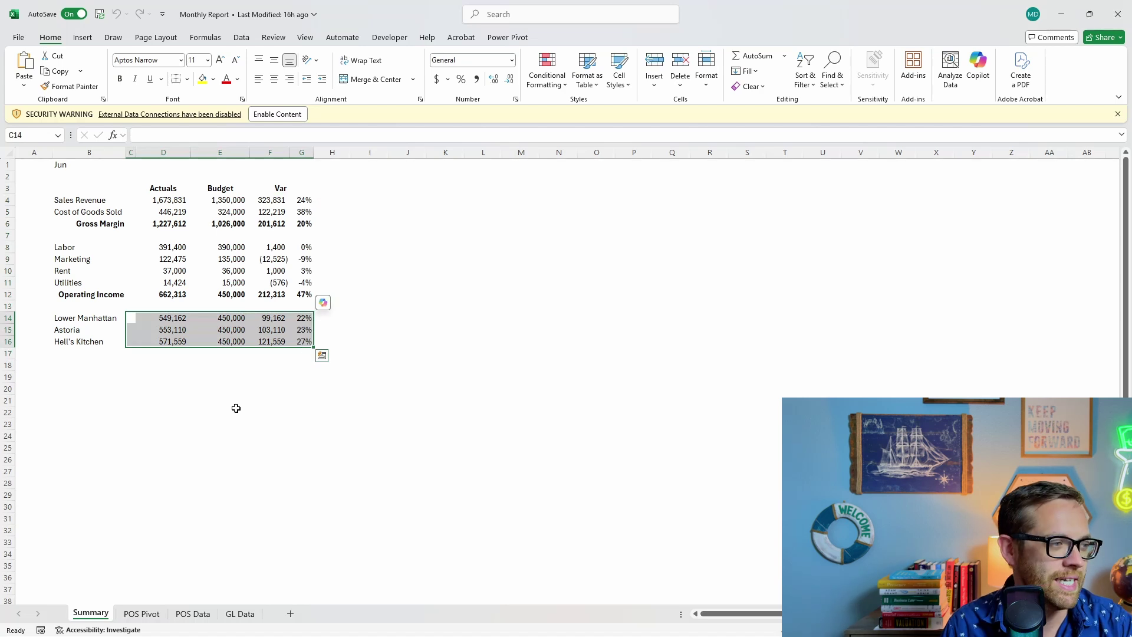
left_click(143, 614)
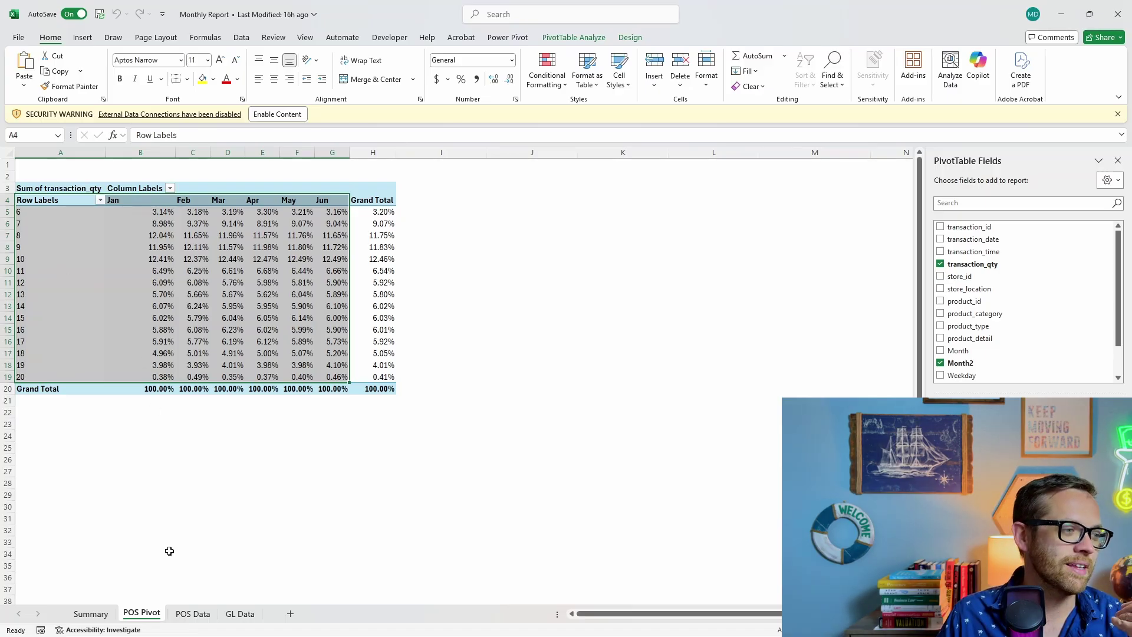
Scroll through the POS Data transaction table.
left_click(192, 613)
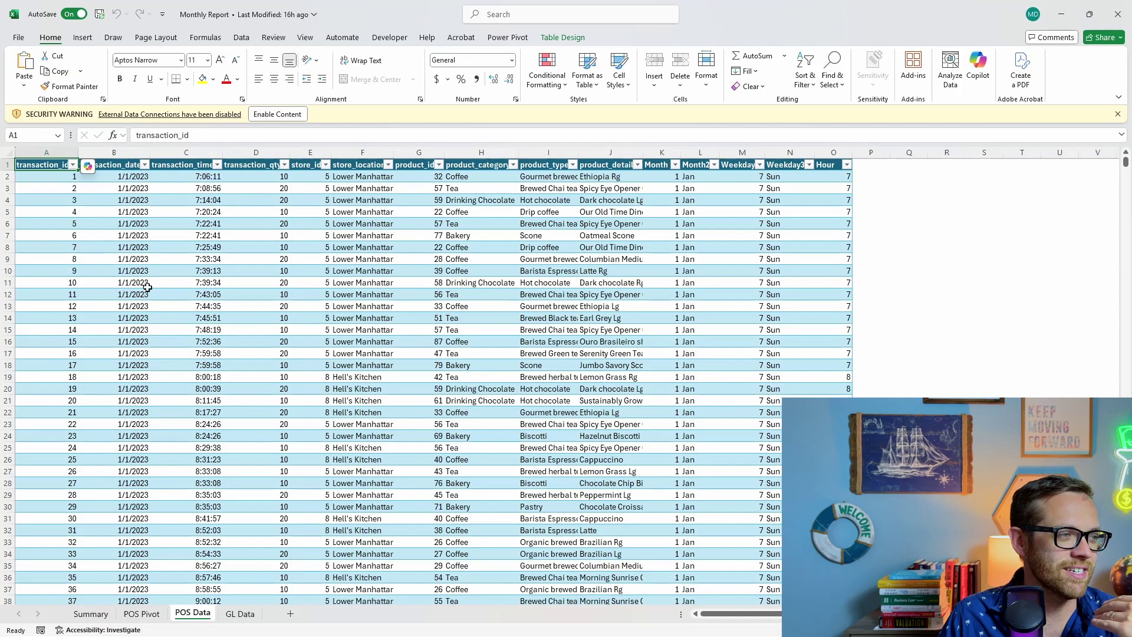
scroll(189, 309, "down", 20)
scroll(291, 321, "down", 18)
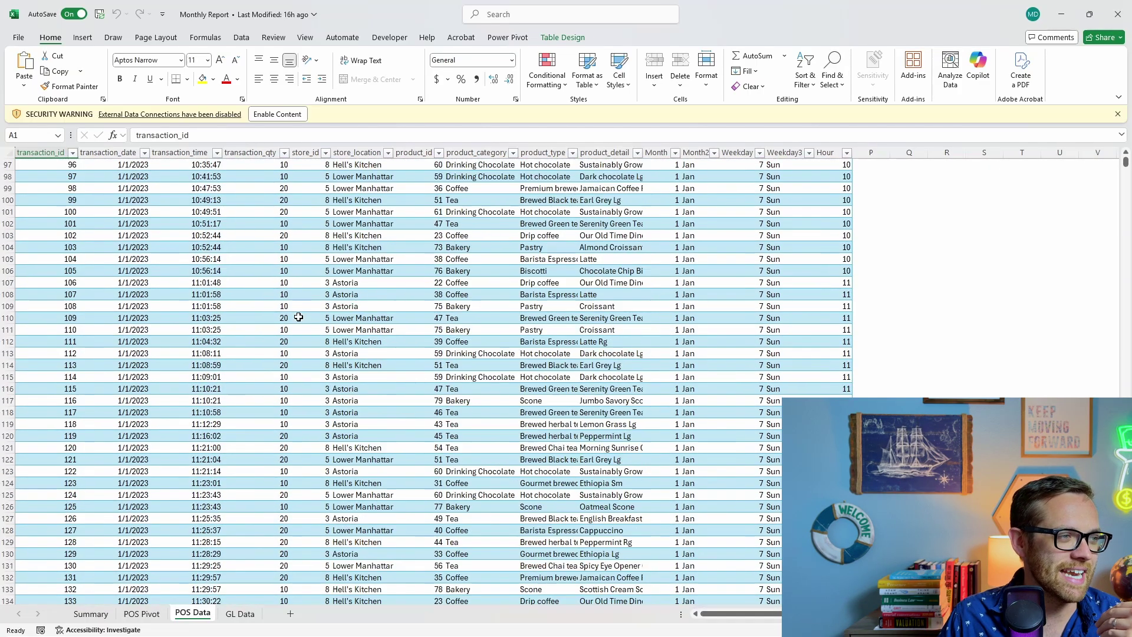
scroll(283, 368, "up", 15)
scroll(283, 367, "up", 20)
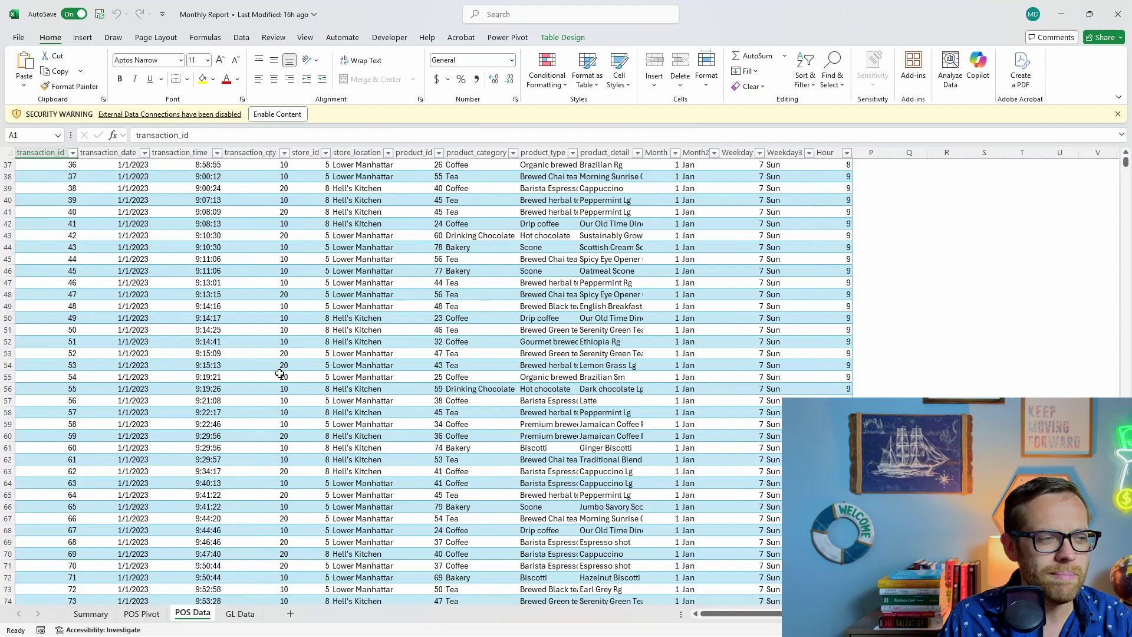
Review the GL Data account table, checking the Hell's Kitchen May revenue value.
left_click(239, 616)
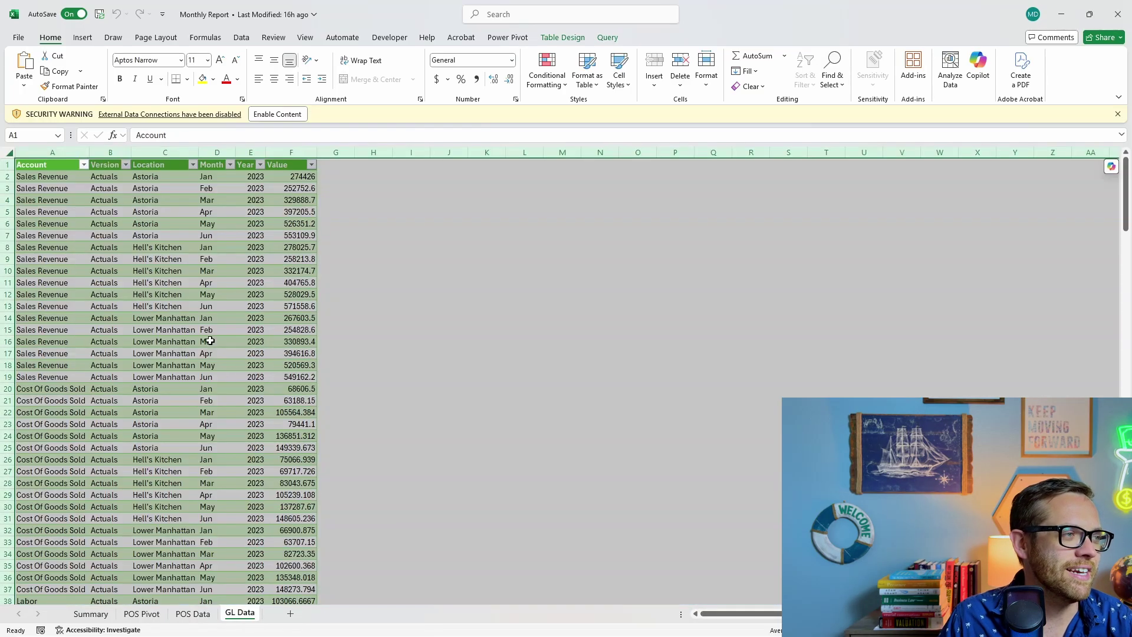
left_click(292, 287)
scroll(112, 227, "down", 11)
scroll(112, 227, "down", 20)
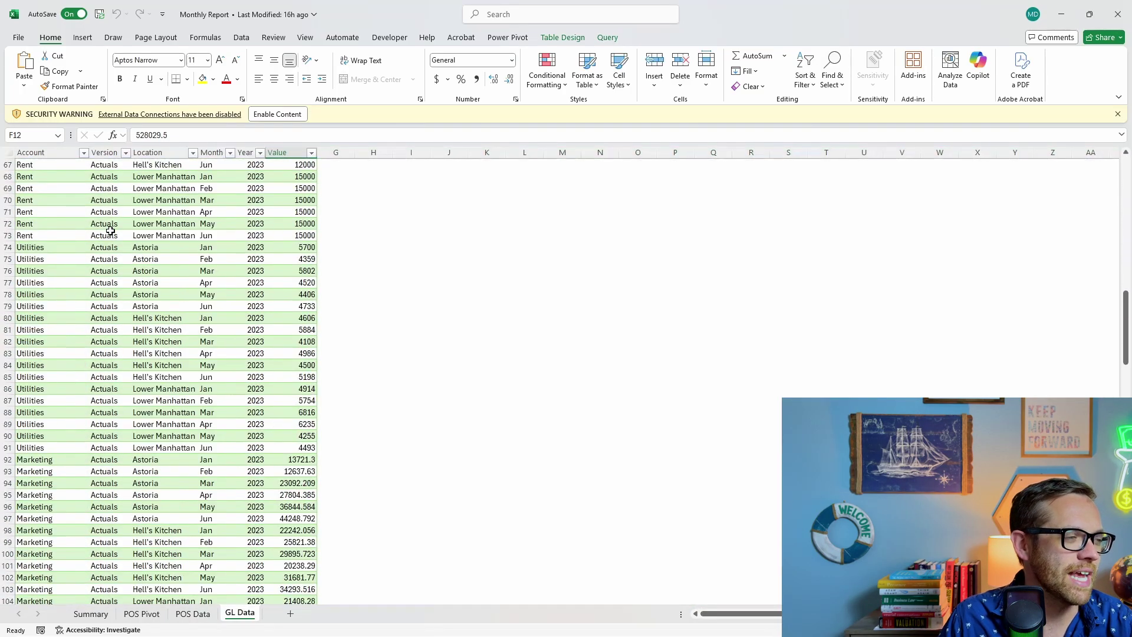
scroll(106, 245, "down", 5)
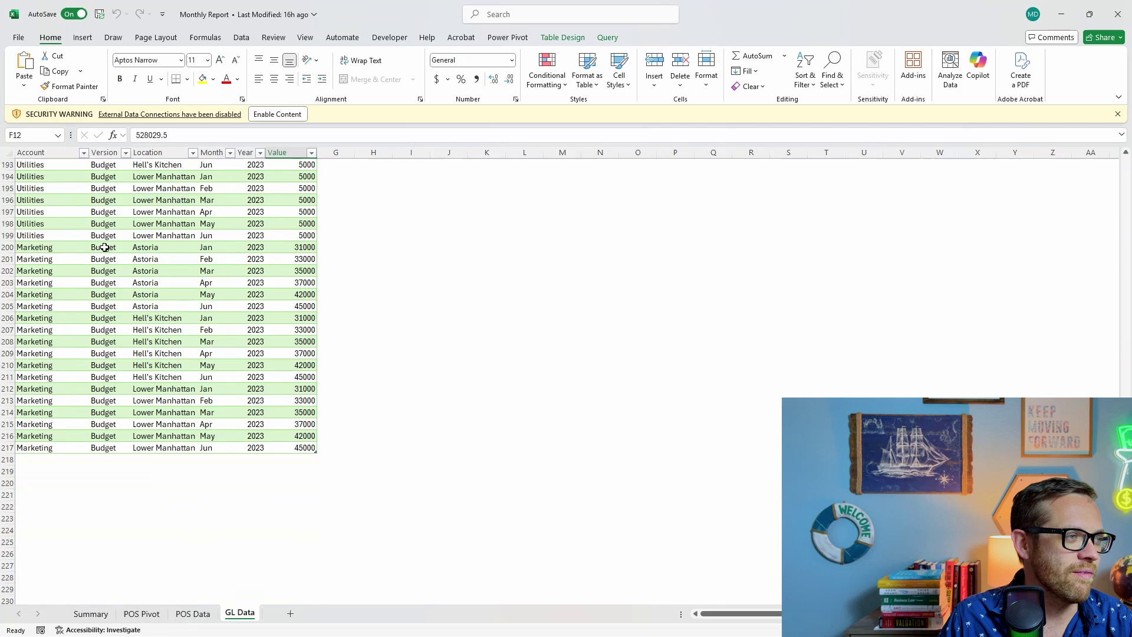
scroll(139, 257, "up", 20)
scroll(177, 268, "up", 20)
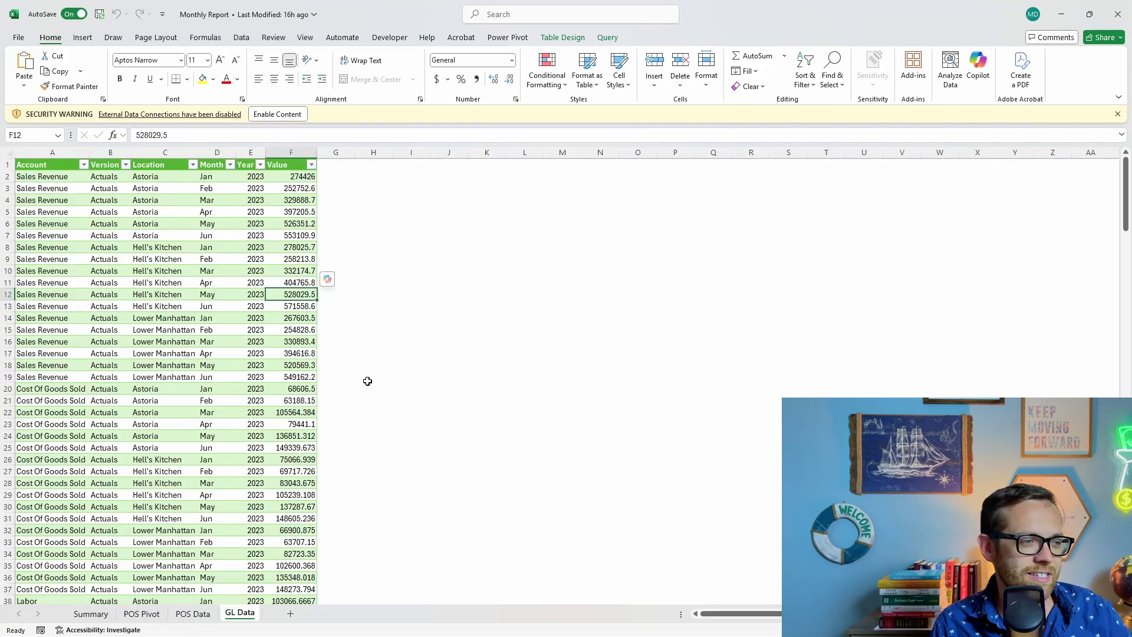
Review the commentary bullets on the Financial Highlights slide and move to slide 3.
mouse_move(429, 631)
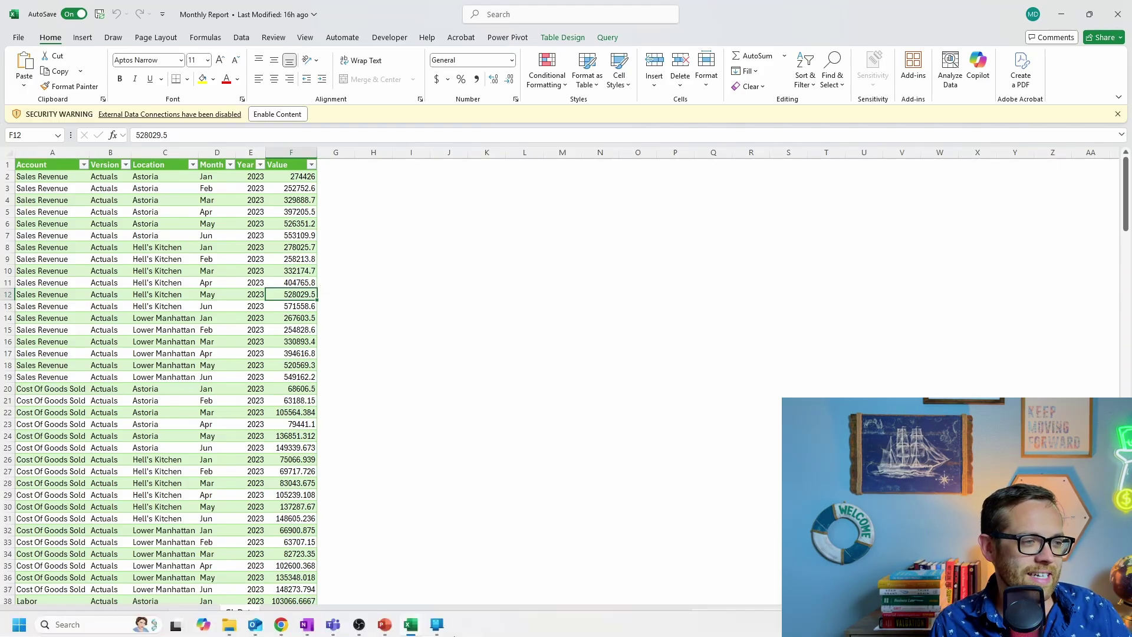
left_click(384, 622)
left_click(123, 253)
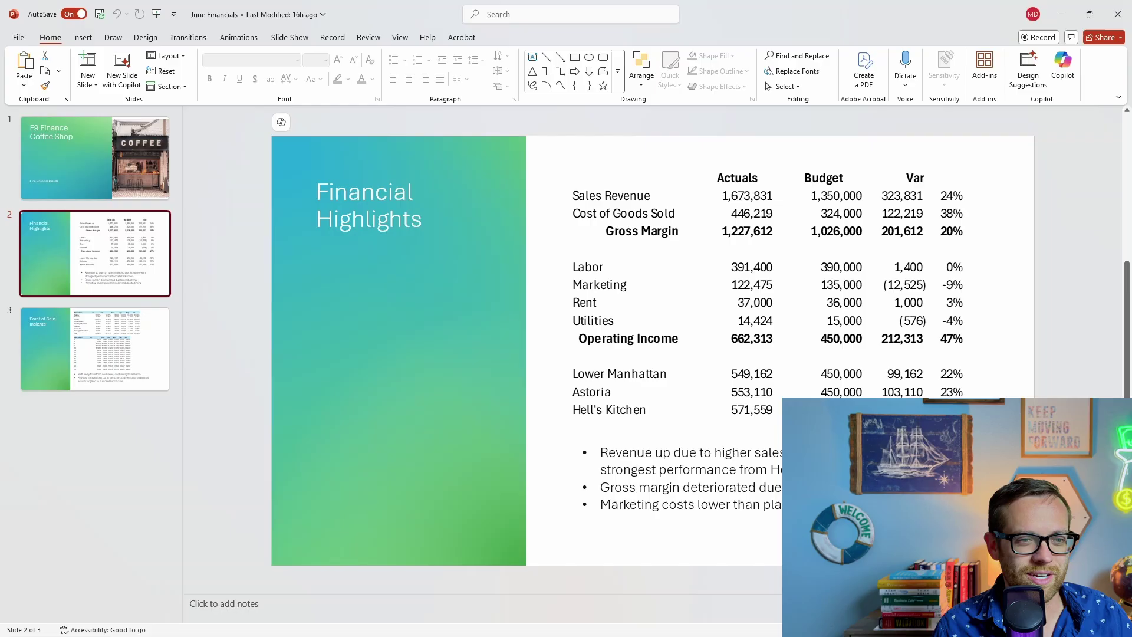
left_click(678, 478)
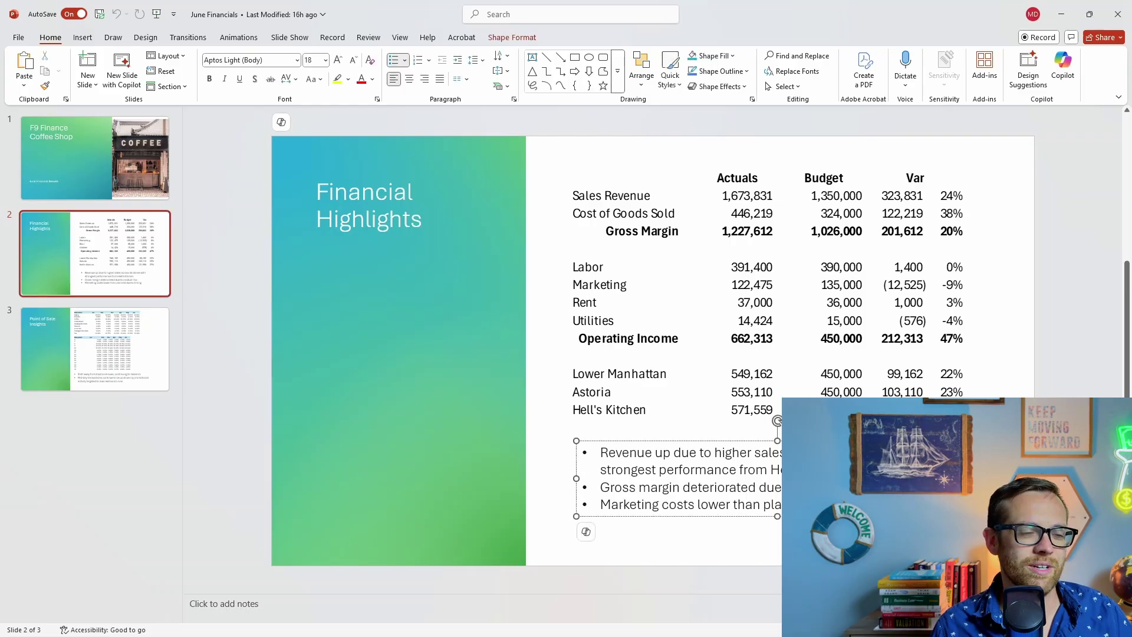
left_click(163, 368)
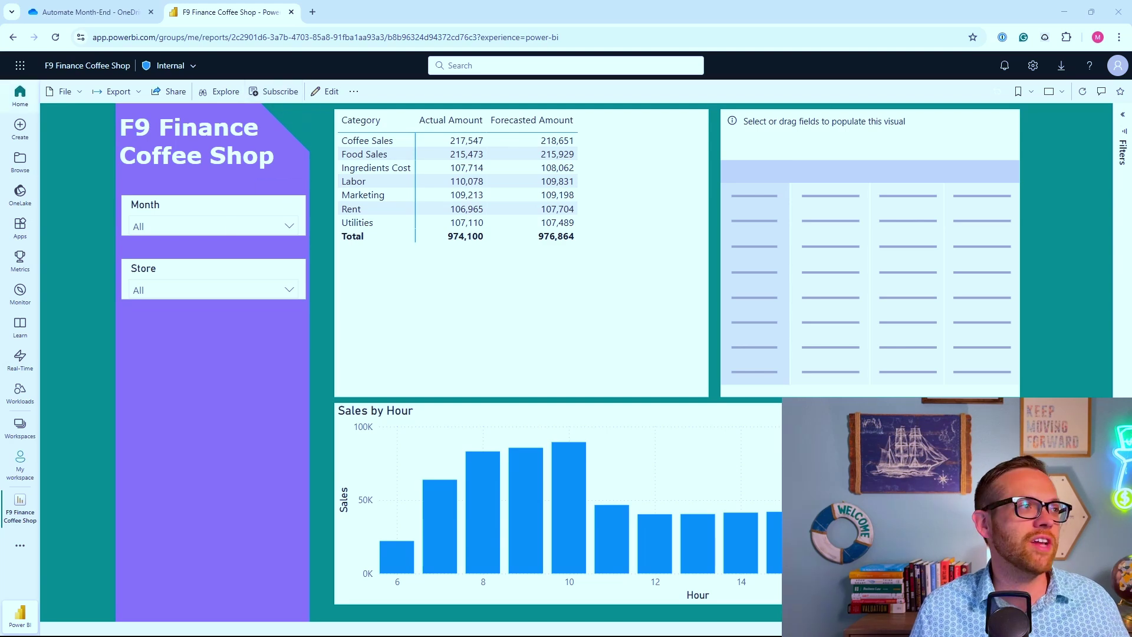
Create a new Excel workbook named Flash Template in the Automate Month-End OneDrive folder.
left_click(88, 12)
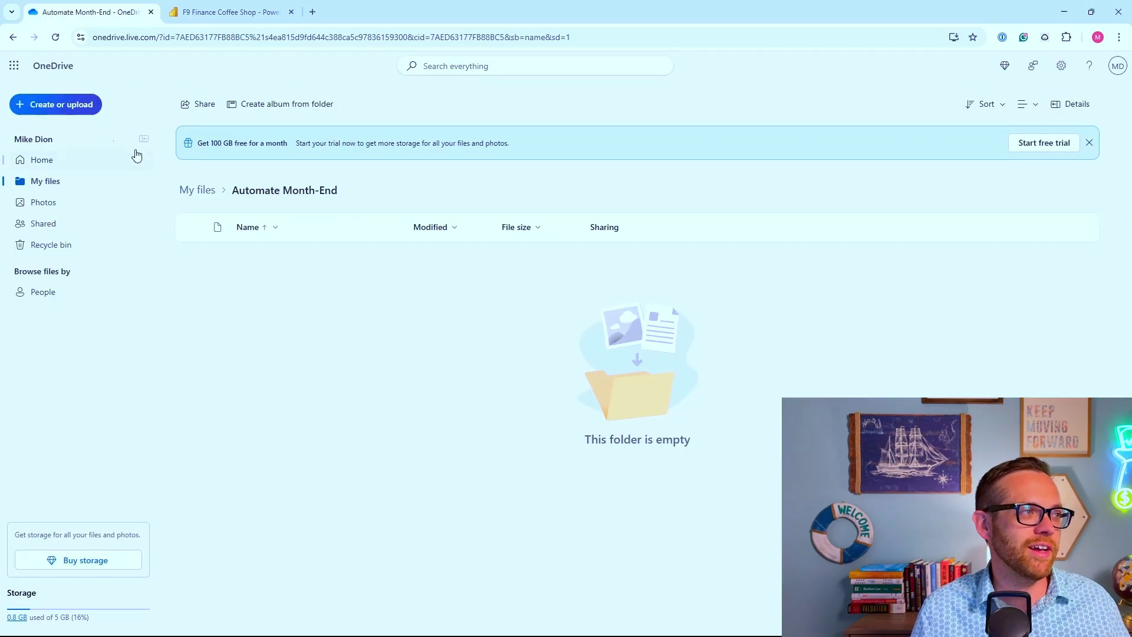
left_click(65, 105)
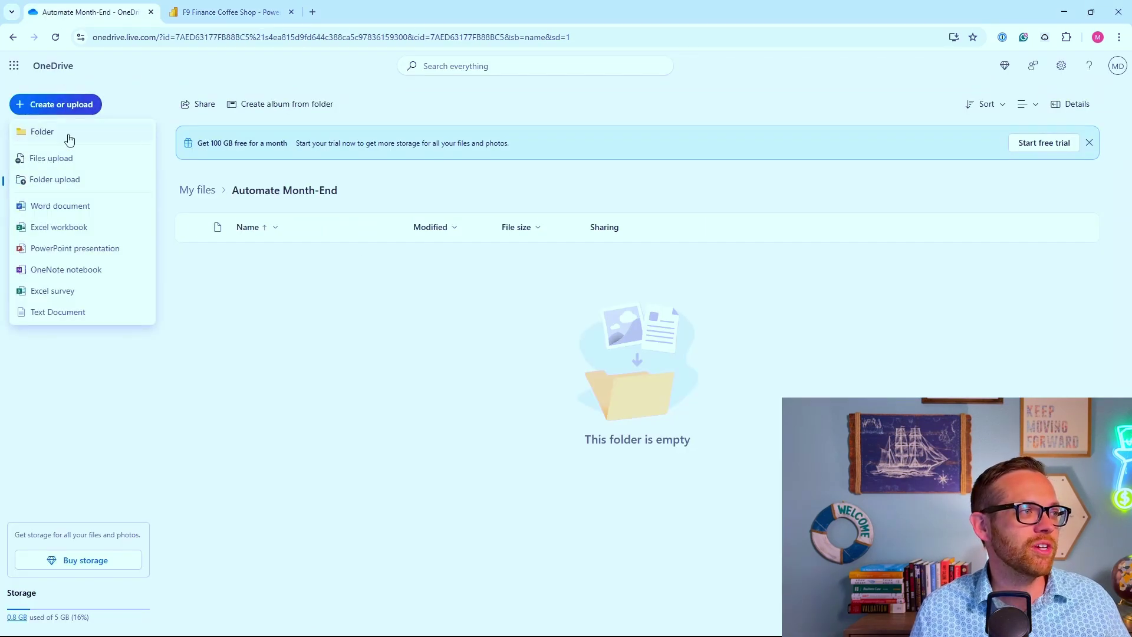
left_click(99, 229)
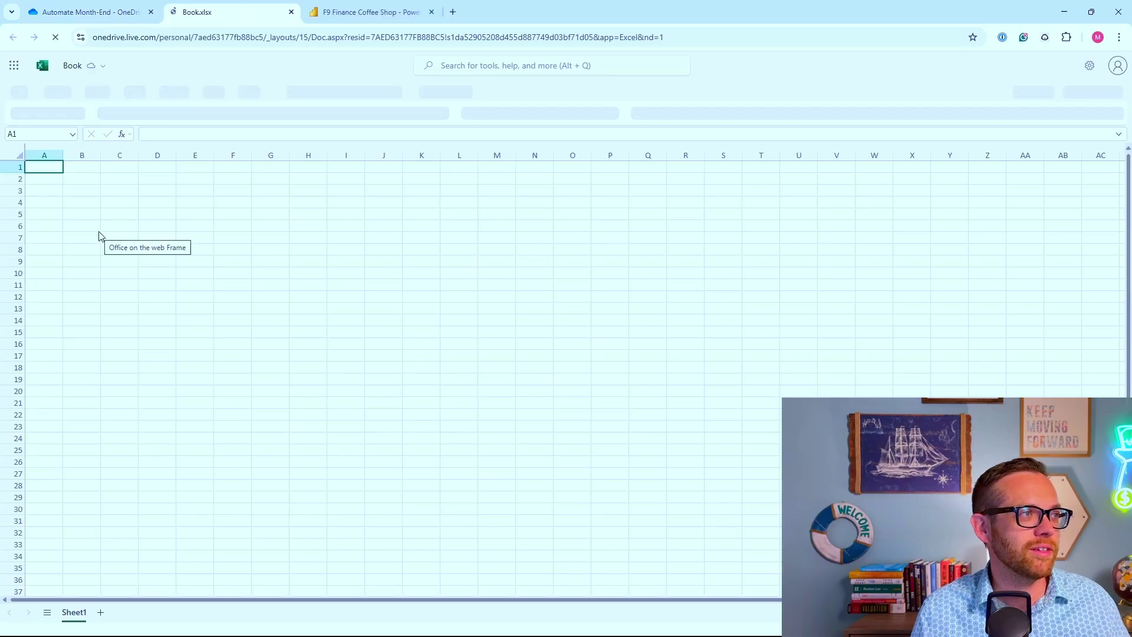
left_click(73, 65)
type("Flash Template")
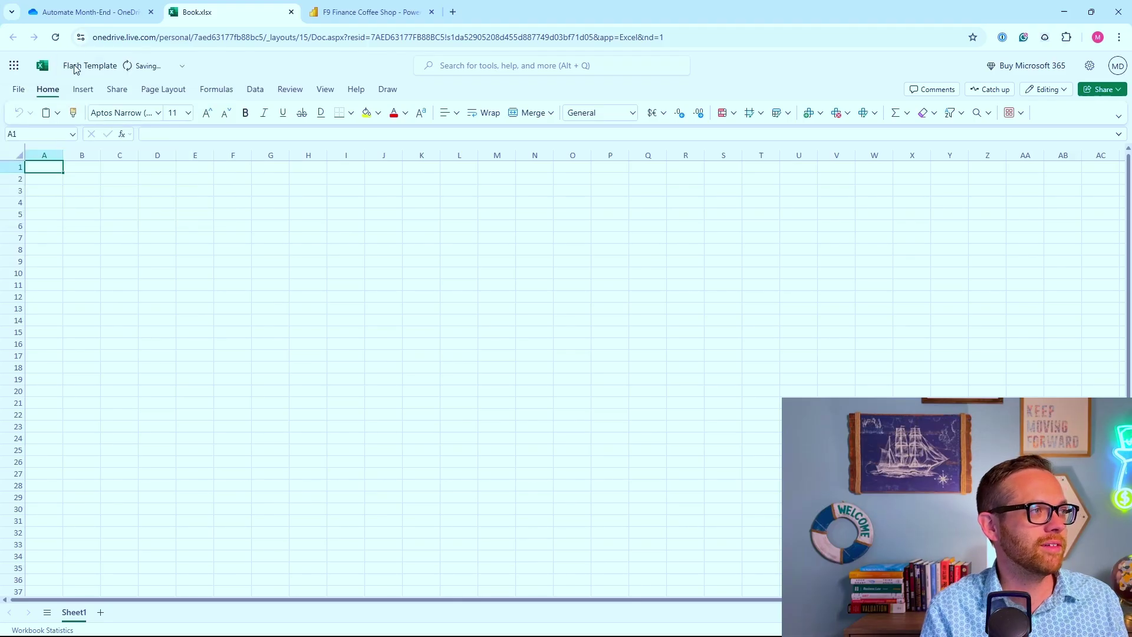
key("Return")
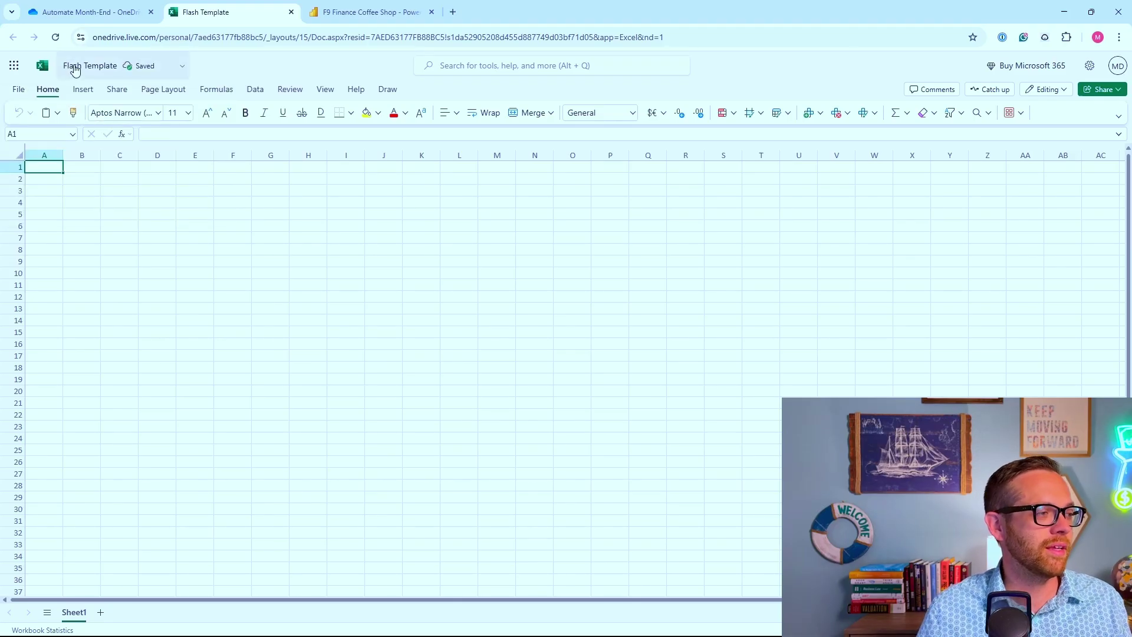
Rename the first sheet to Lower Manhattan and view the Power BI Transactions table rows.
double_click(75, 613)
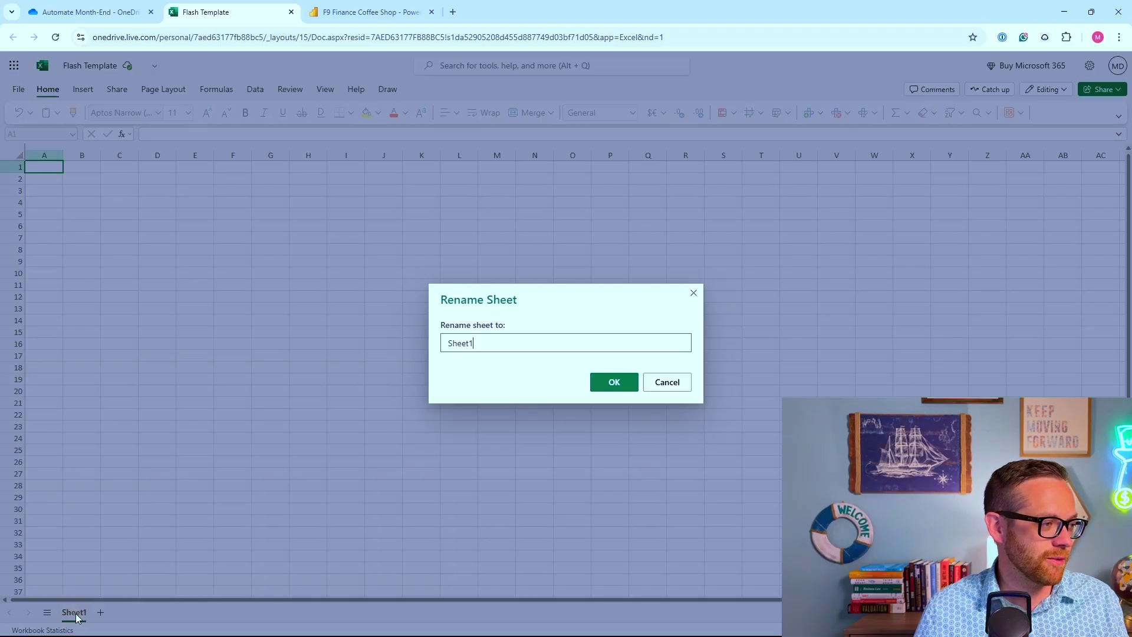
double_click(452, 346)
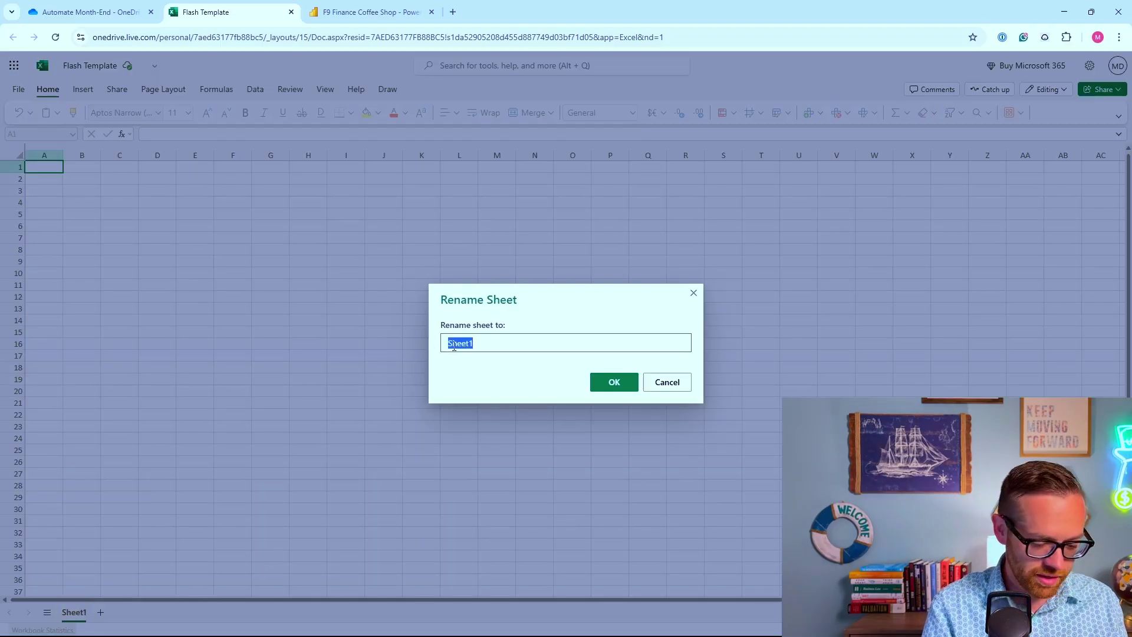
type("Lower Manhattan")
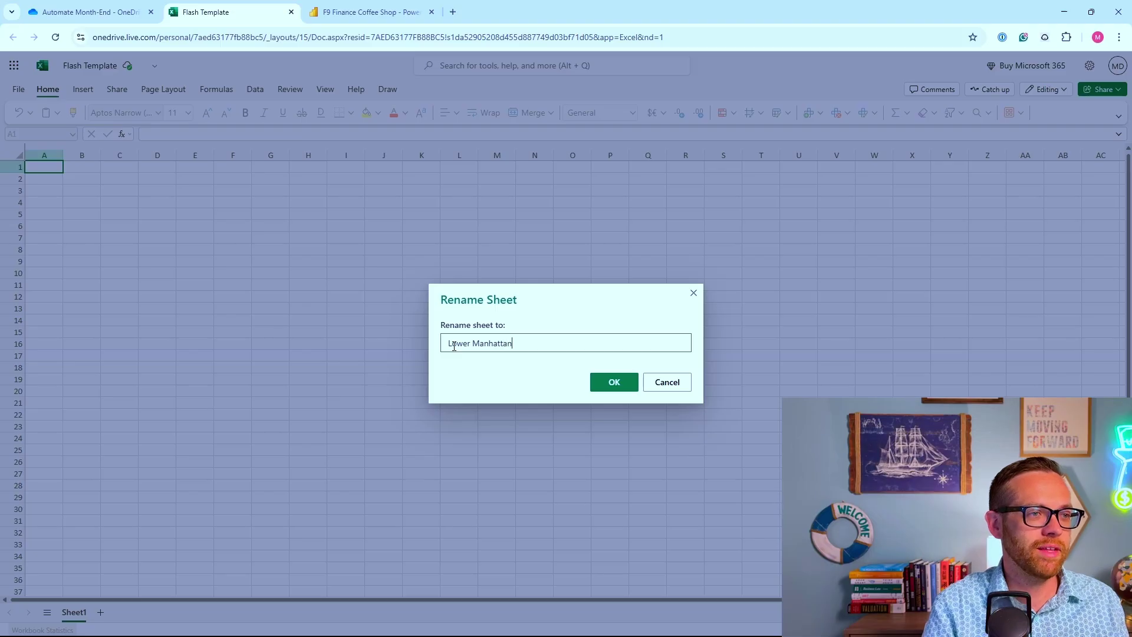
key("Return")
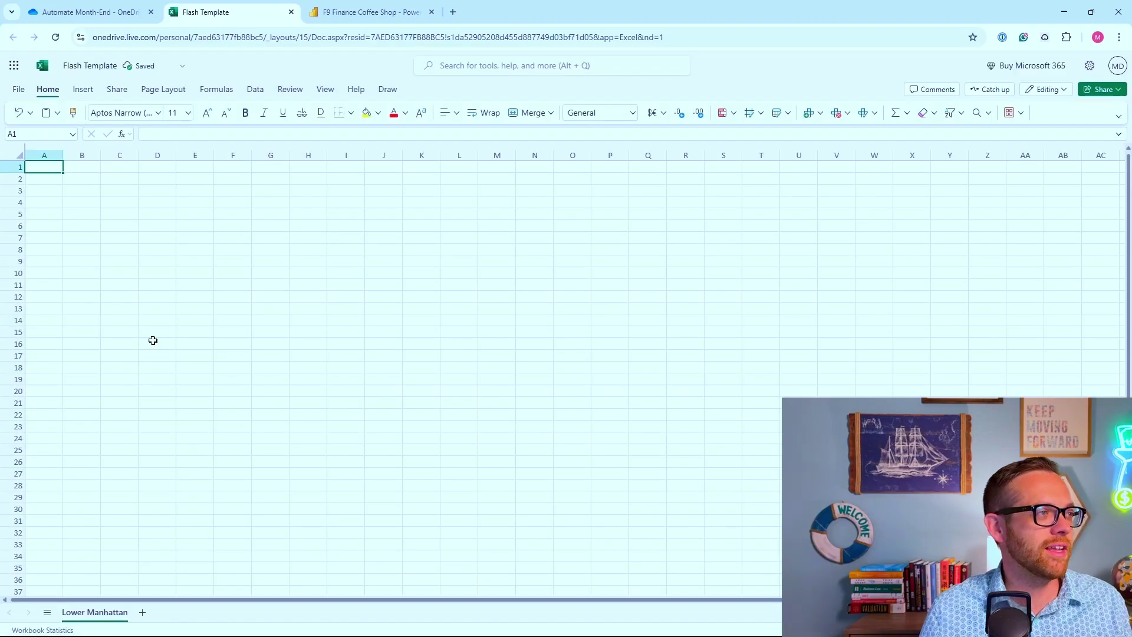
key("alt+Tab")
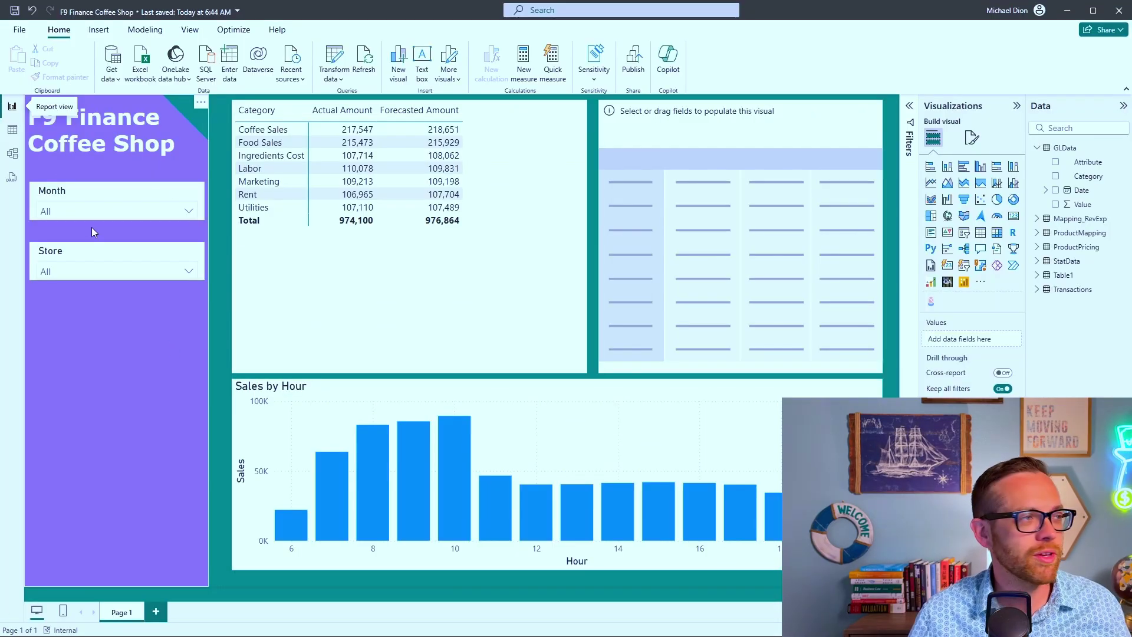
left_click(11, 131)
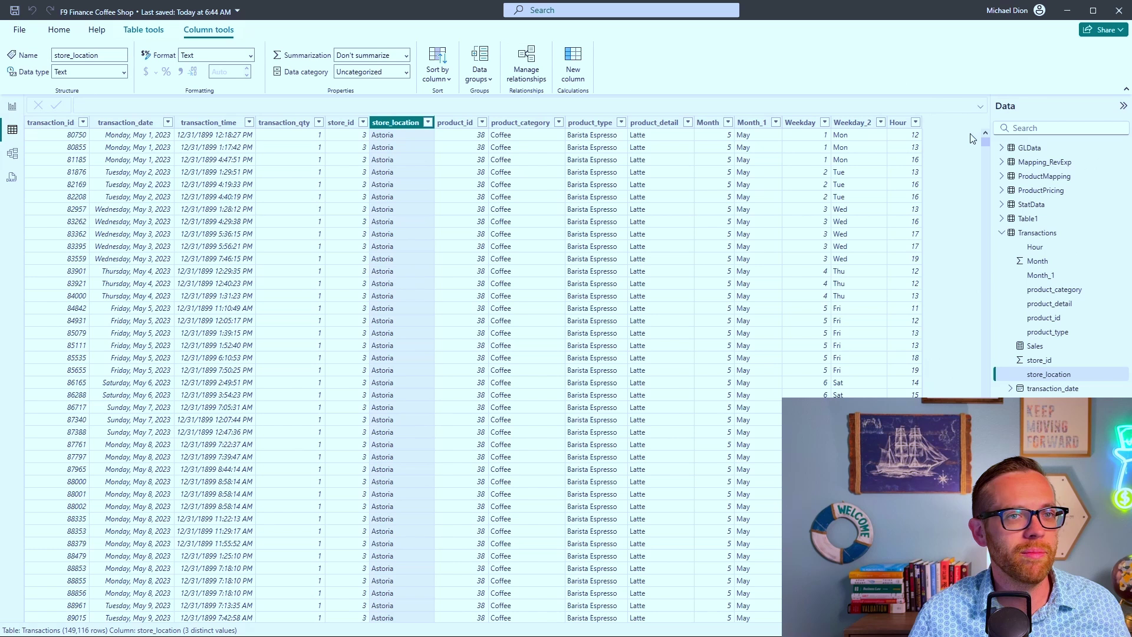
Display the GLData table's 5,110 rows in Table view.
left_click(1012, 152)
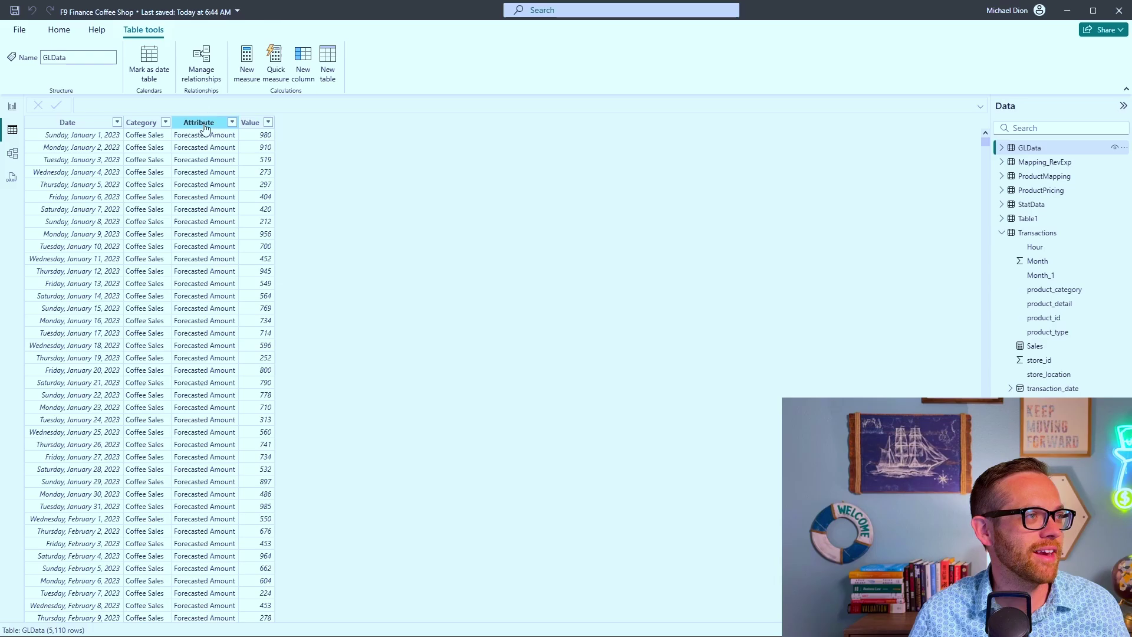
Enter the headers Date, Category, Attribute, Value and Commentary in A1:E1.
mouse_move(410, 627)
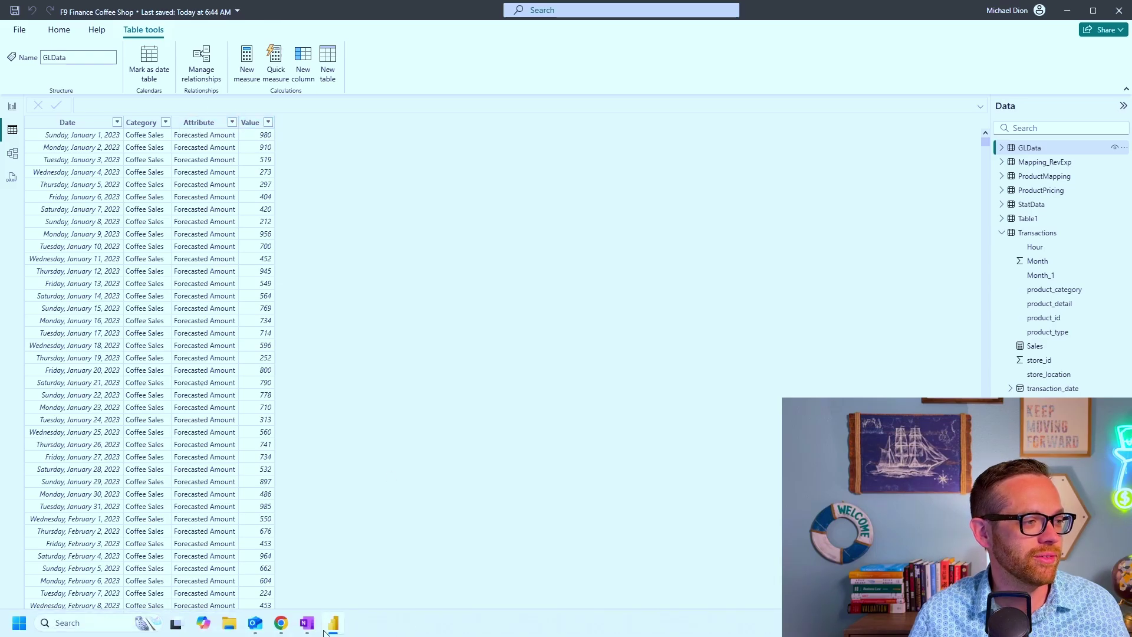
mouse_move(287, 630)
left_click(348, 560)
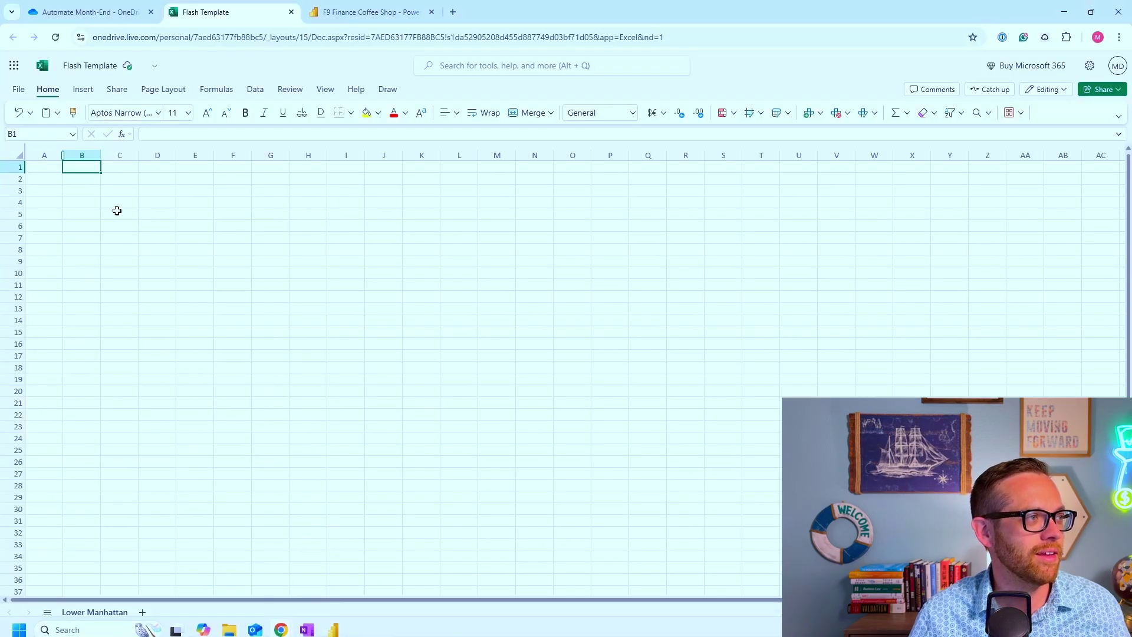
left_click(60, 167)
type("Date")
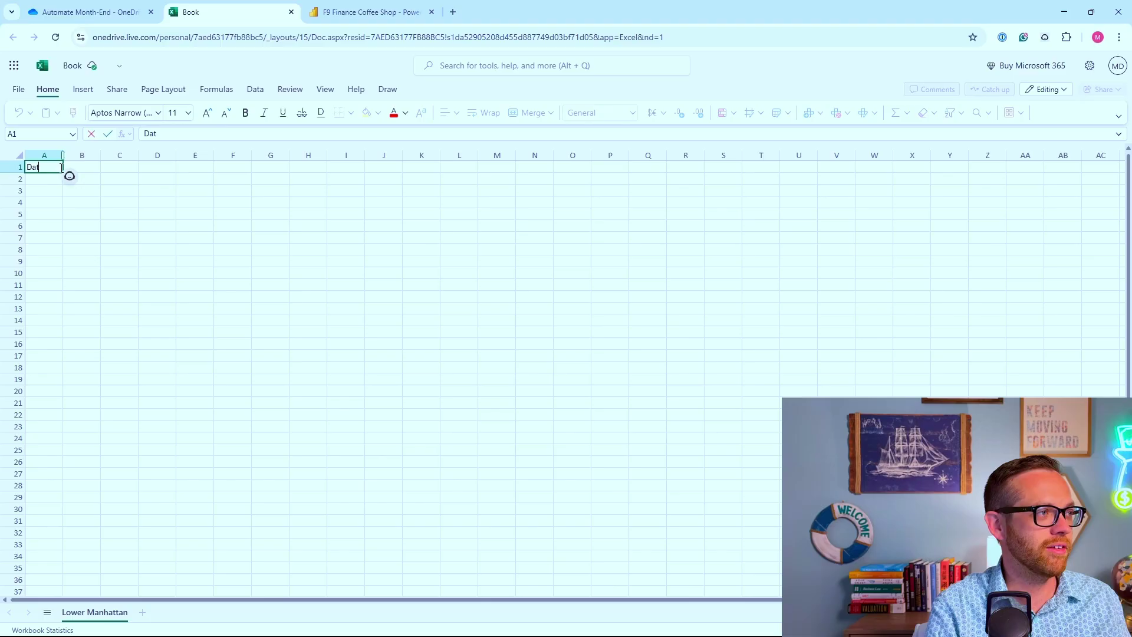
key("Tab")
type("Cat")
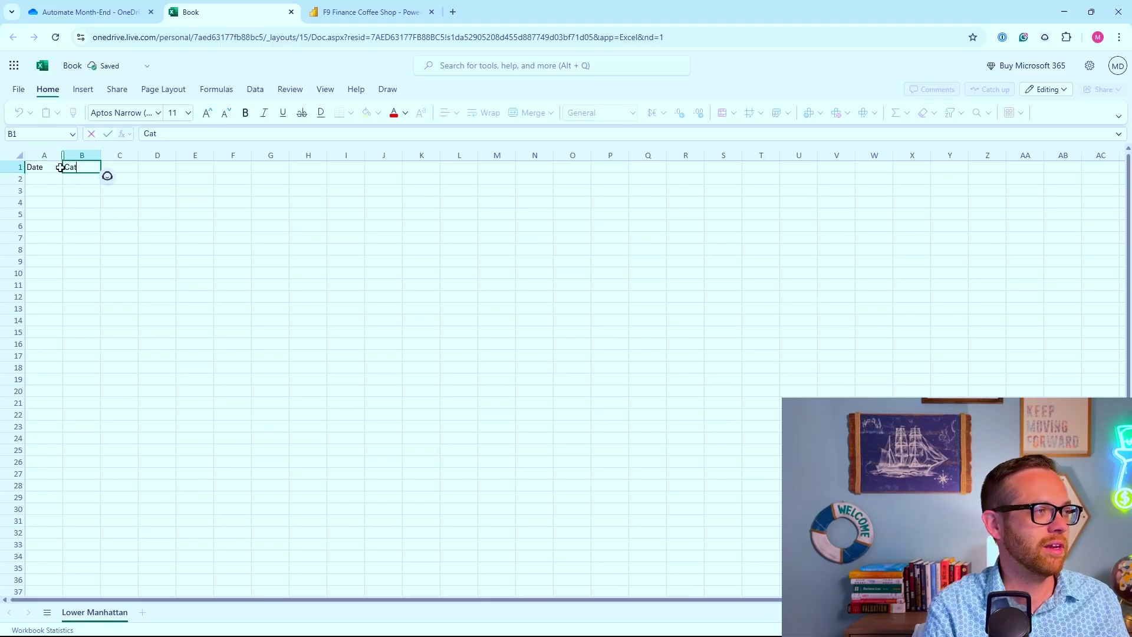
type("egory")
key("Tab")
type("At")
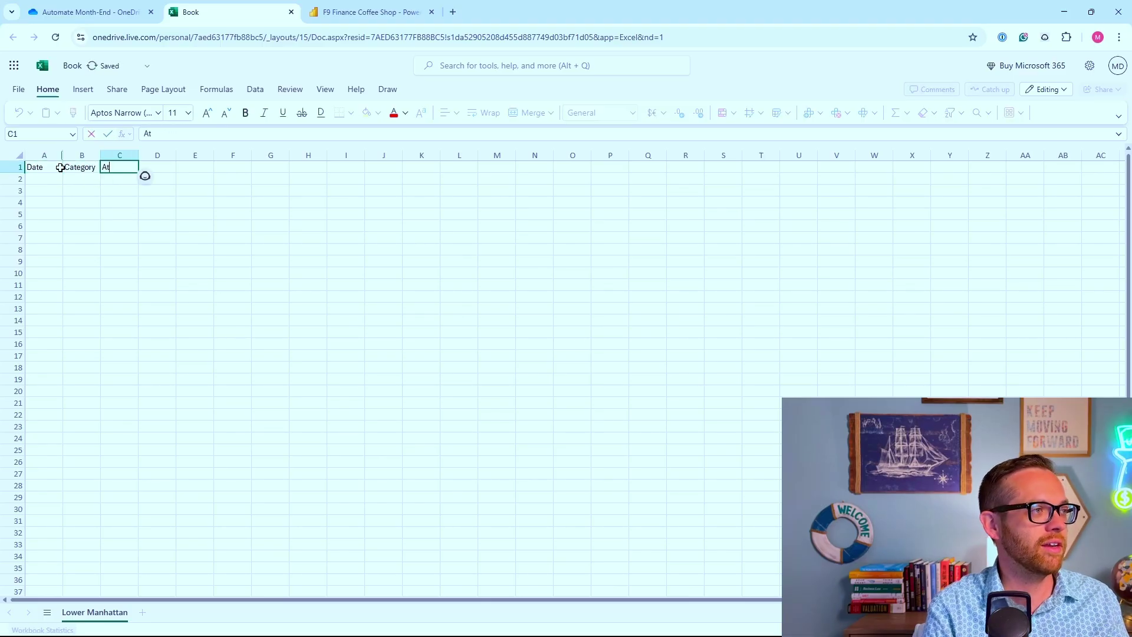
type("tribute")
key("Tab")
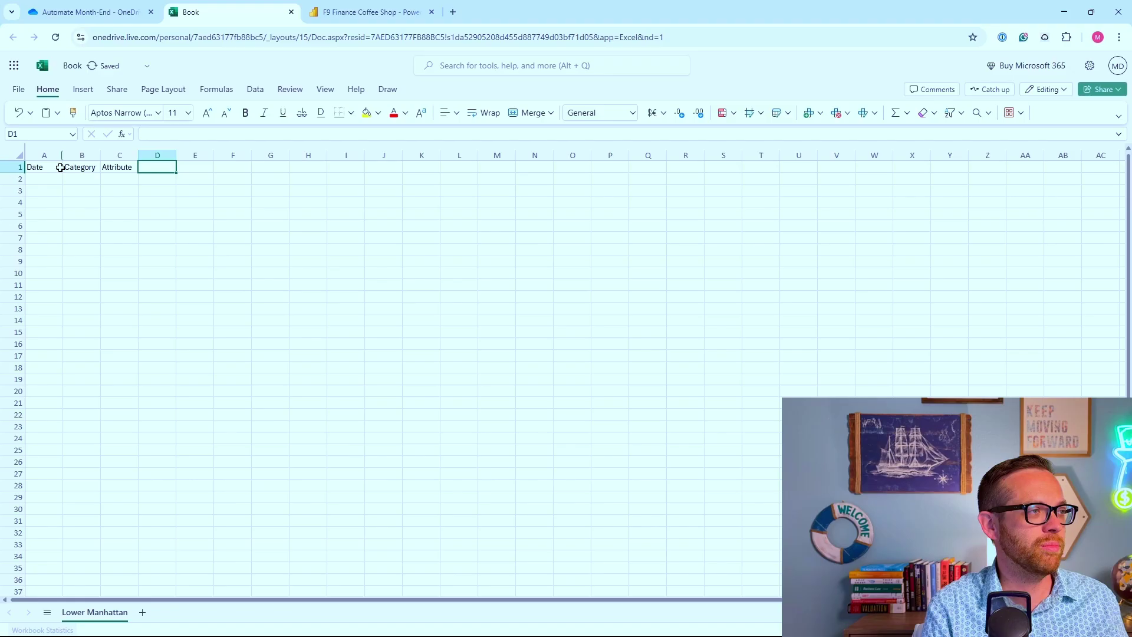
type("Value")
key("Tab")
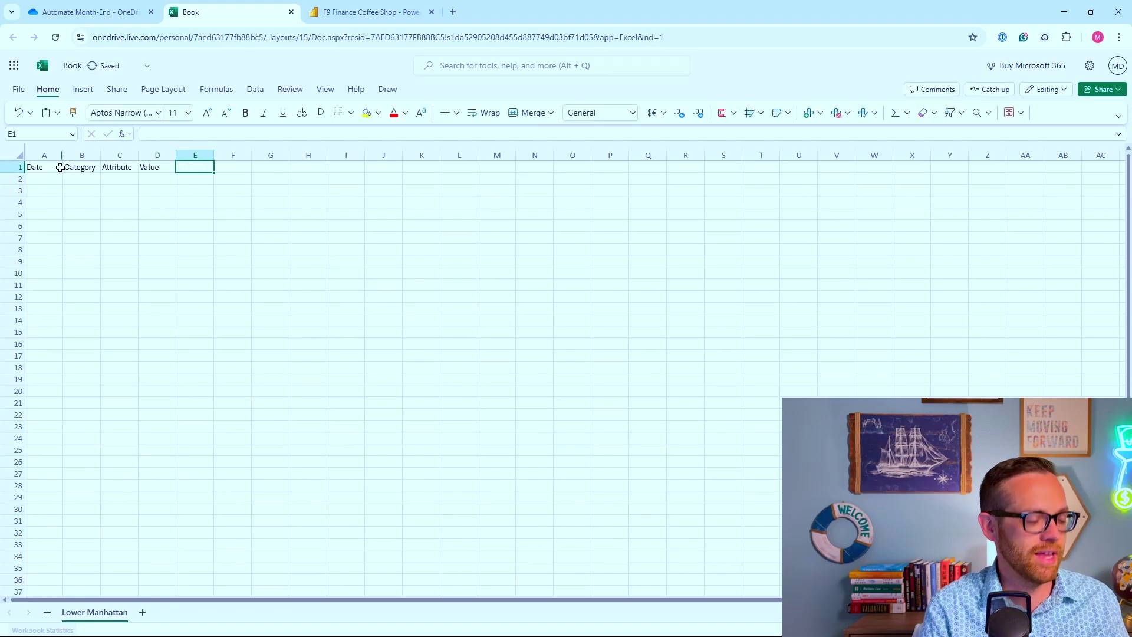
type("Commentary")
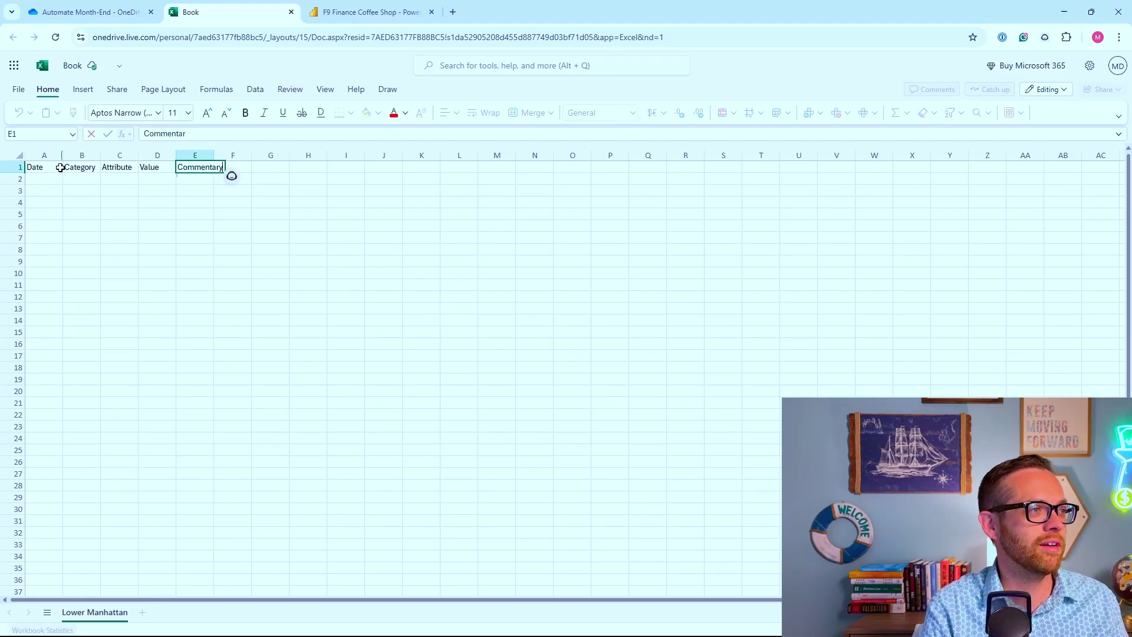
key("Return")
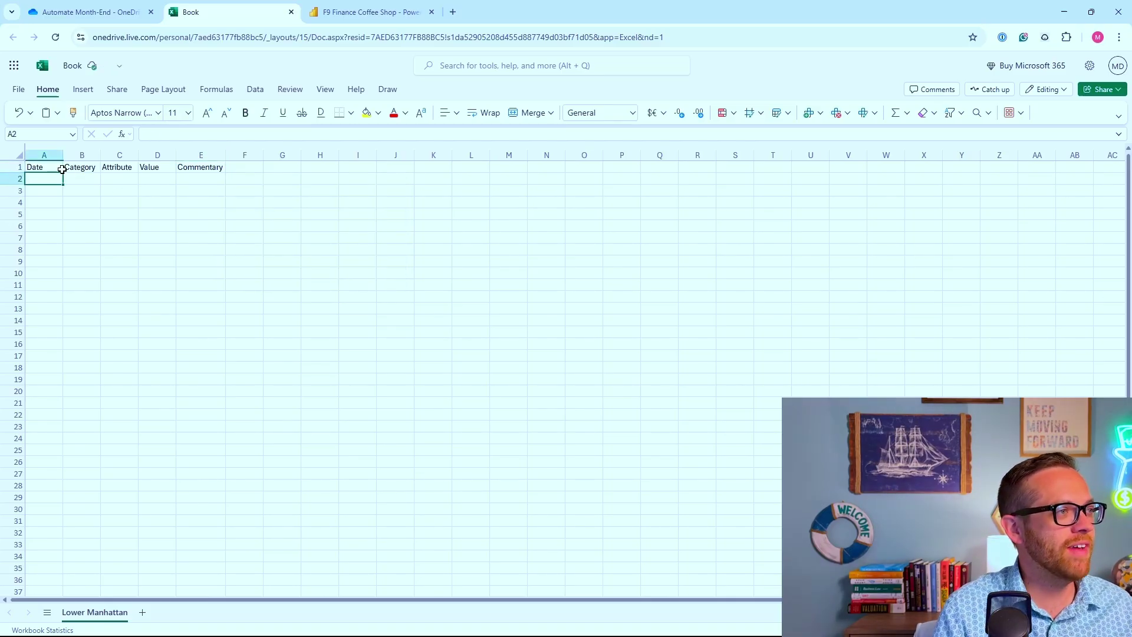
Fill row 2 with 5/31/2023, Marketing, Actual, 0 and 'Leave a comment here'.
key("F2")
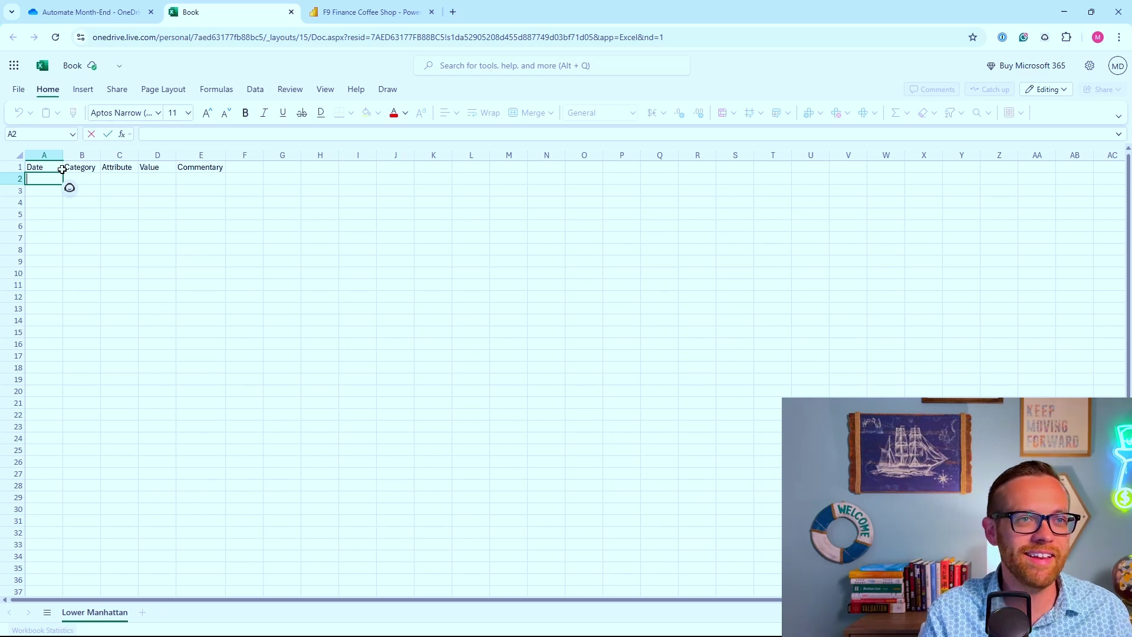
type("5/31/")
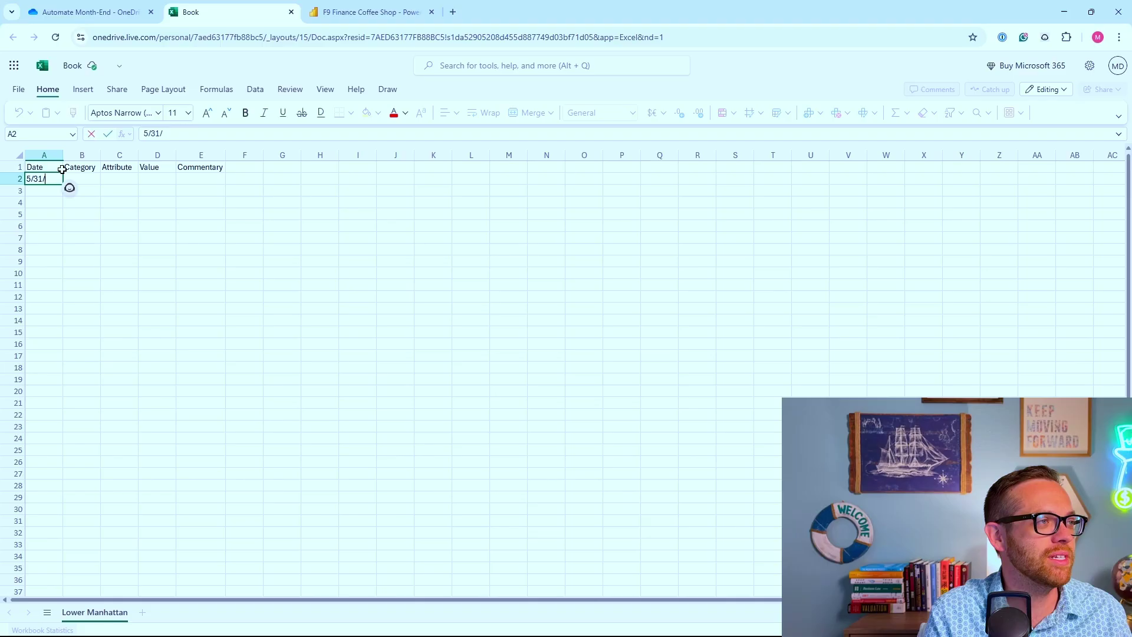
type("202")
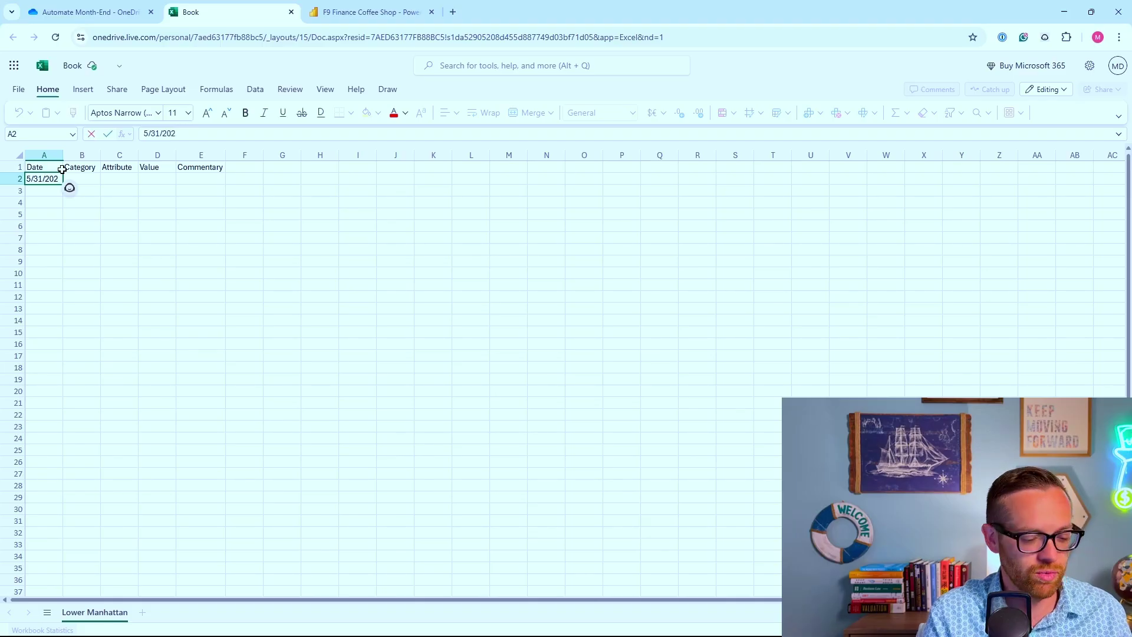
type("3")
left_click(86, 177)
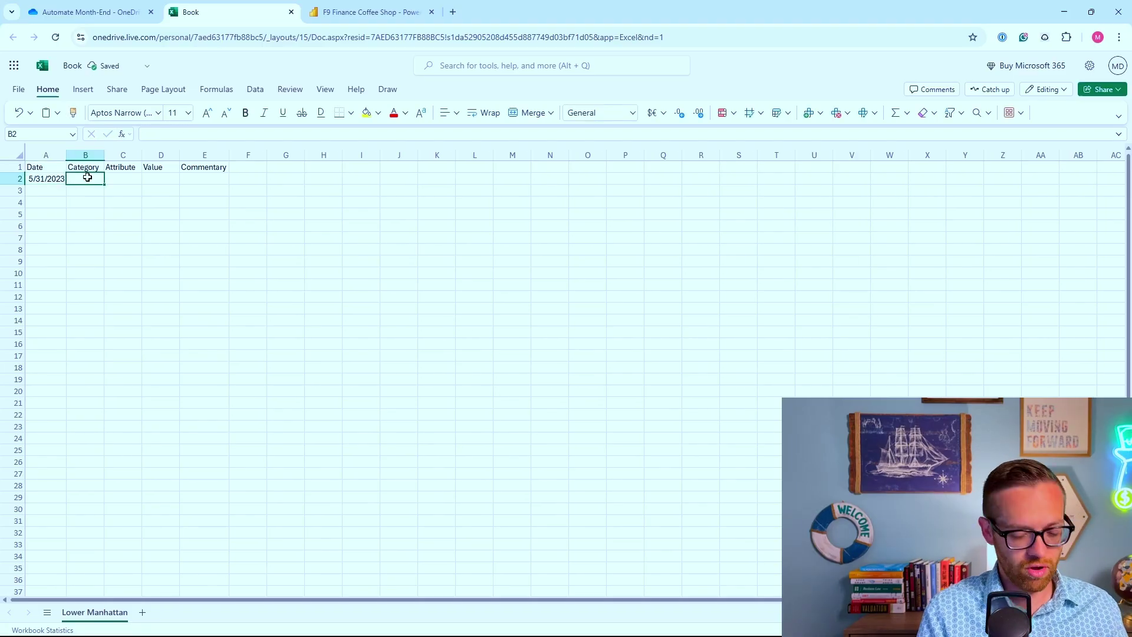
type("Marketing")
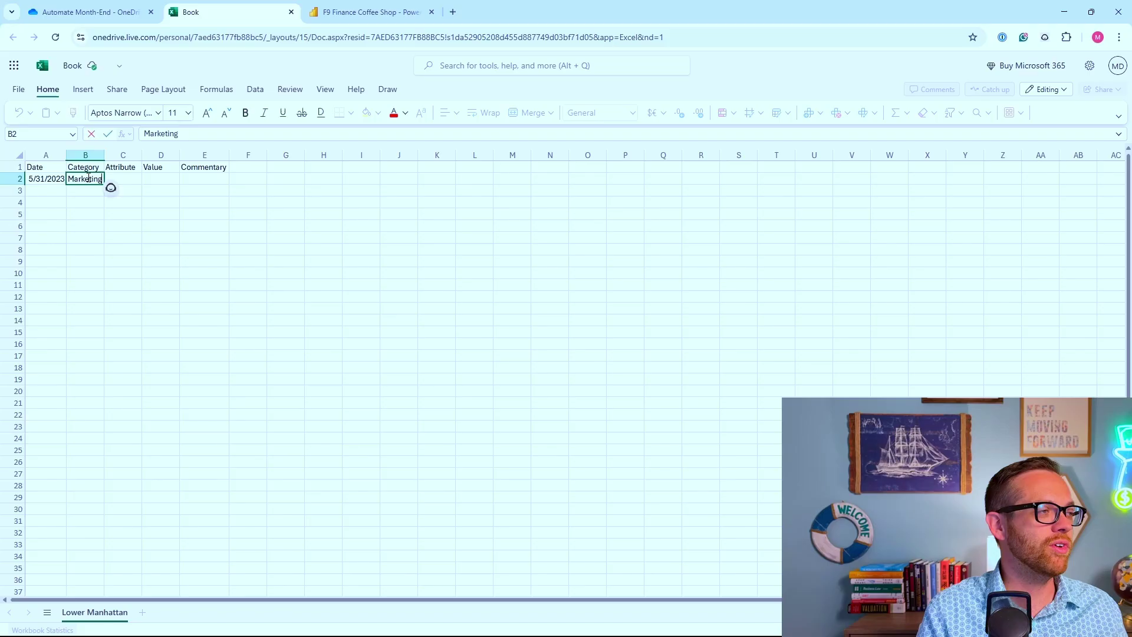
left_click(125, 180)
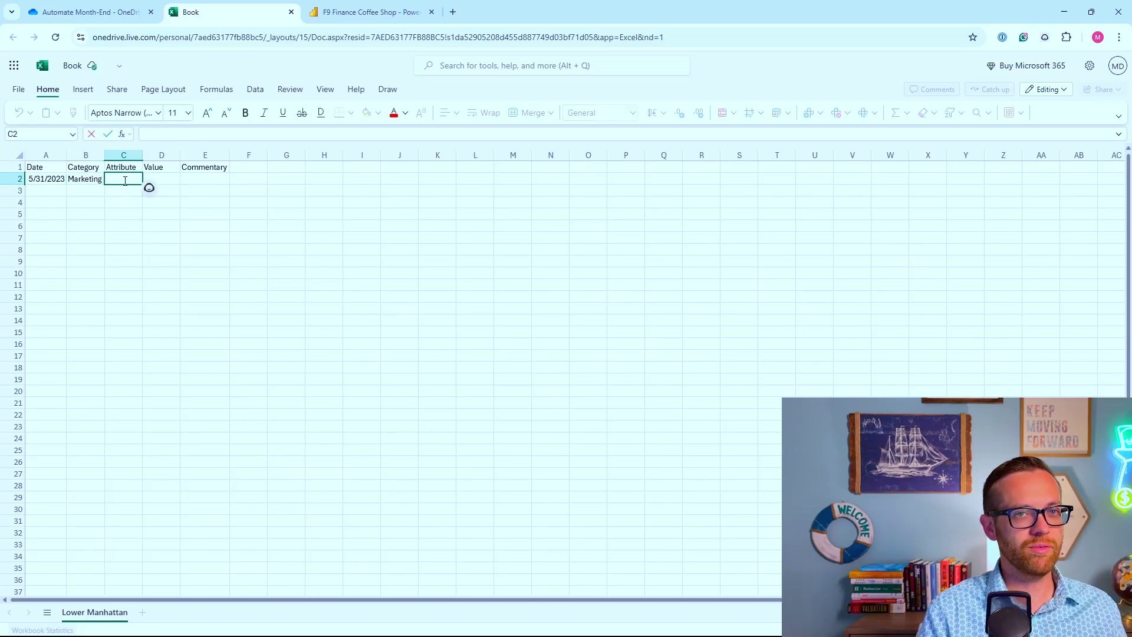
type("Actual")
key("Tab")
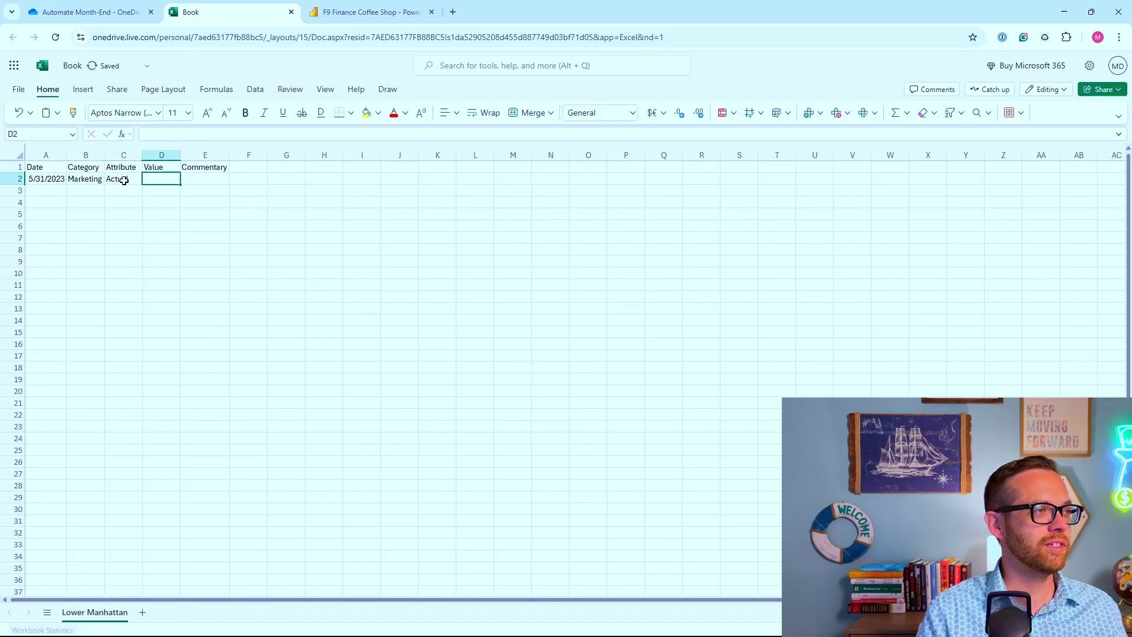
type("0")
key("Tab")
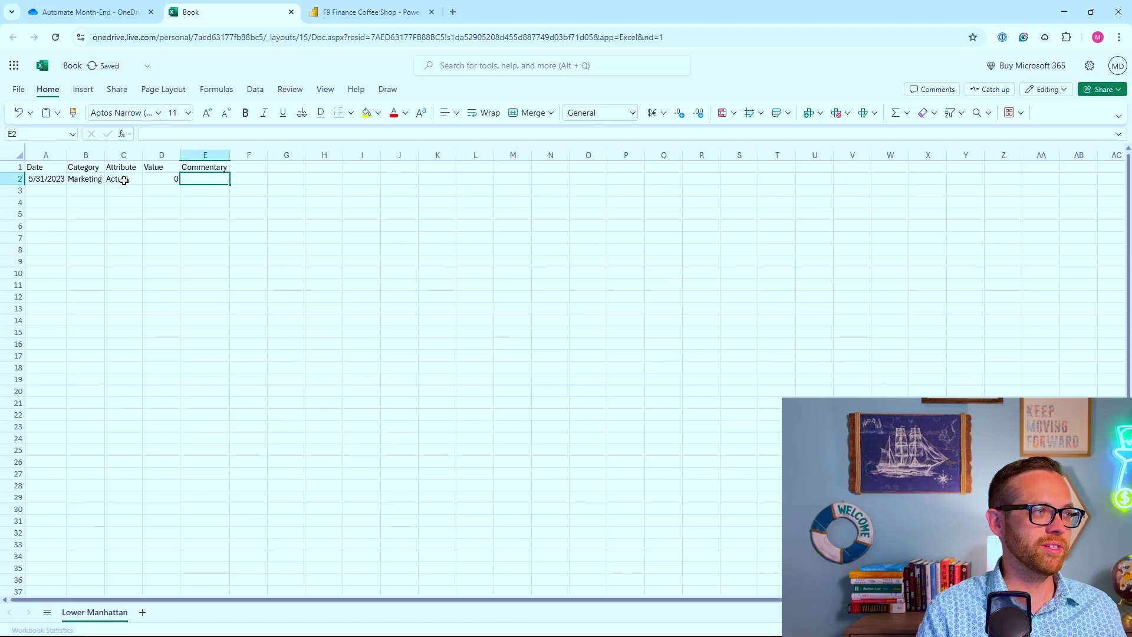
type("Leave a comment here")
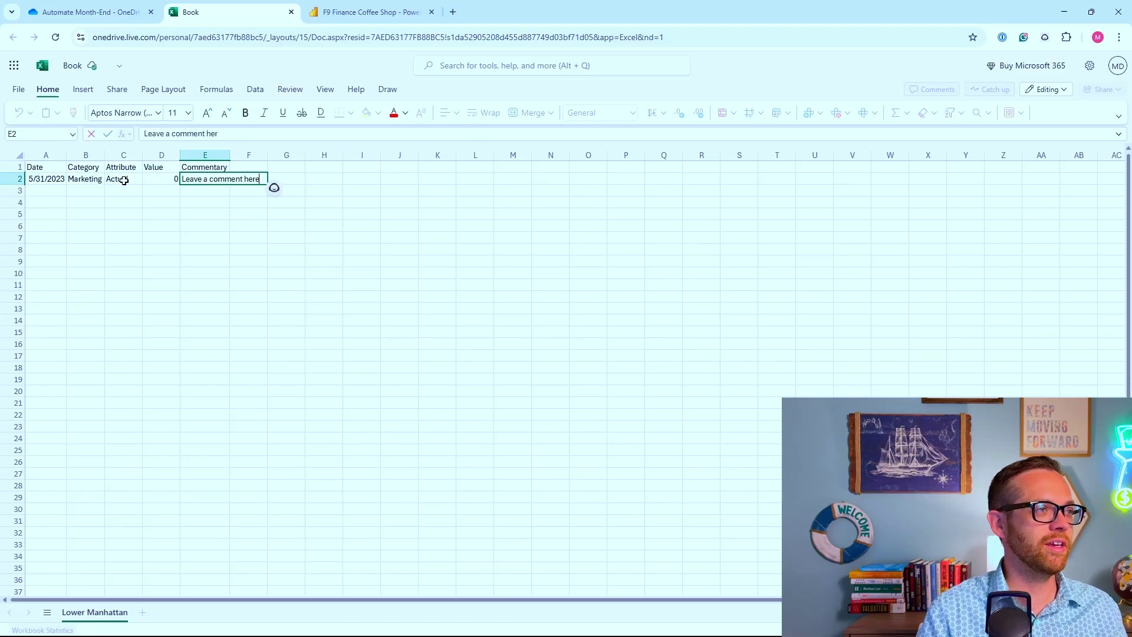
key("Return")
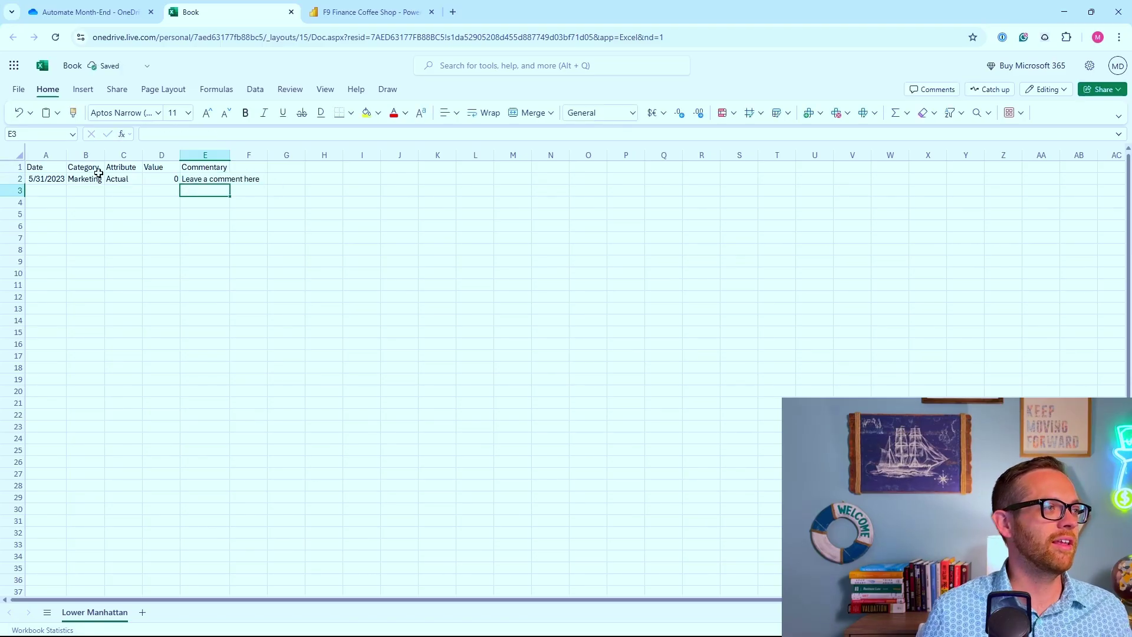
Italicize the A2:E2 sample row, widen column E, and select A1:E2.
left_click_drag(63, 178, 229, 177)
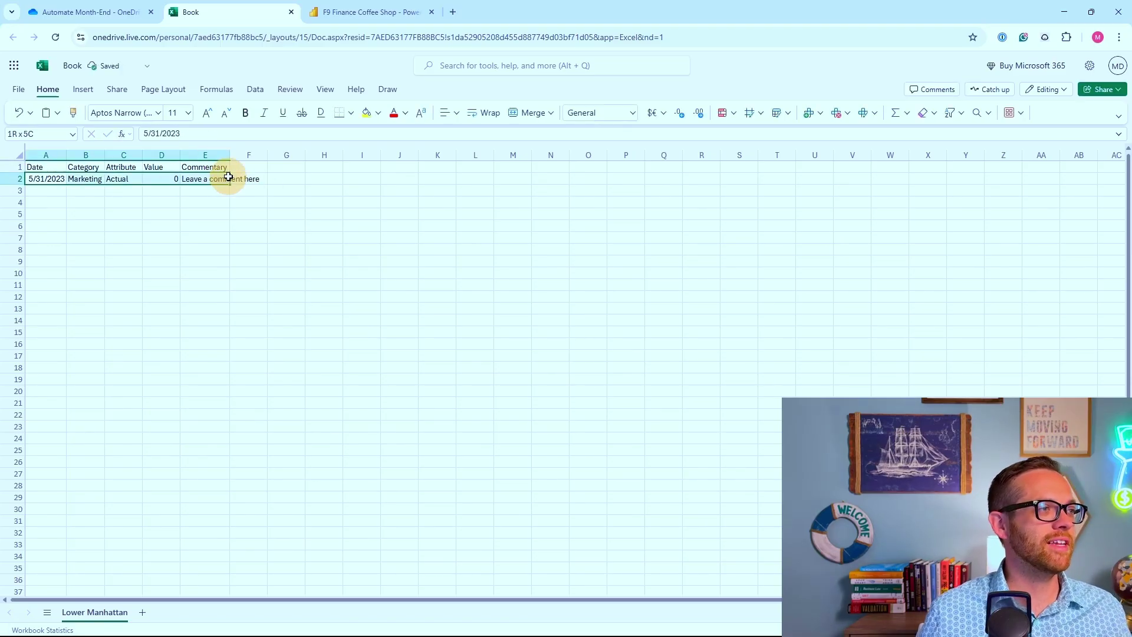
left_click(263, 113)
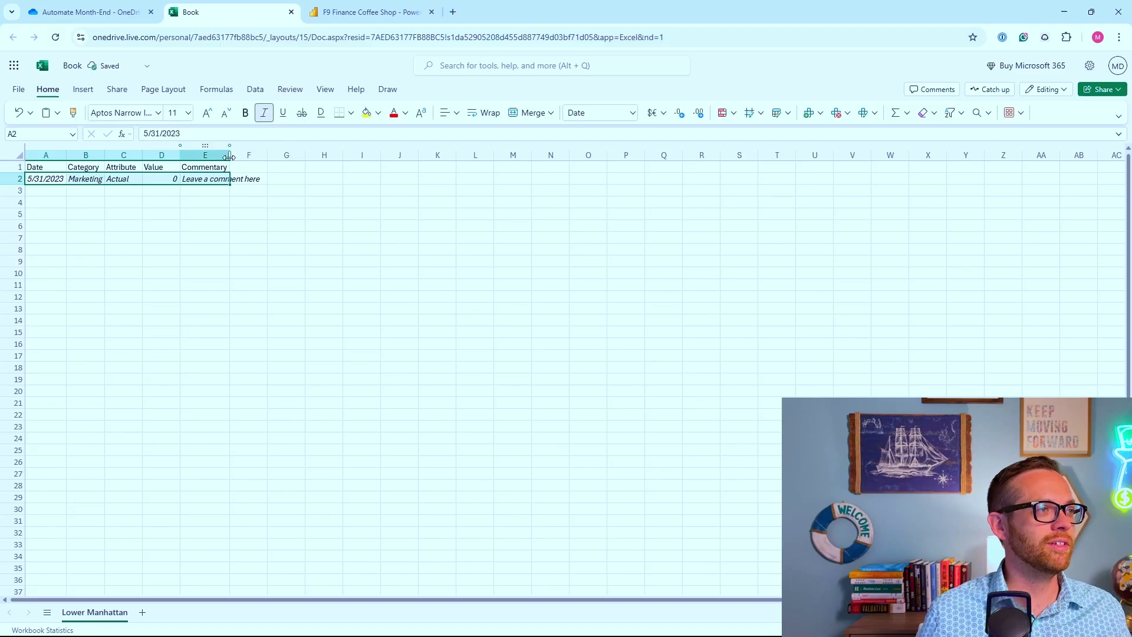
left_click_drag(239, 157, 339, 157)
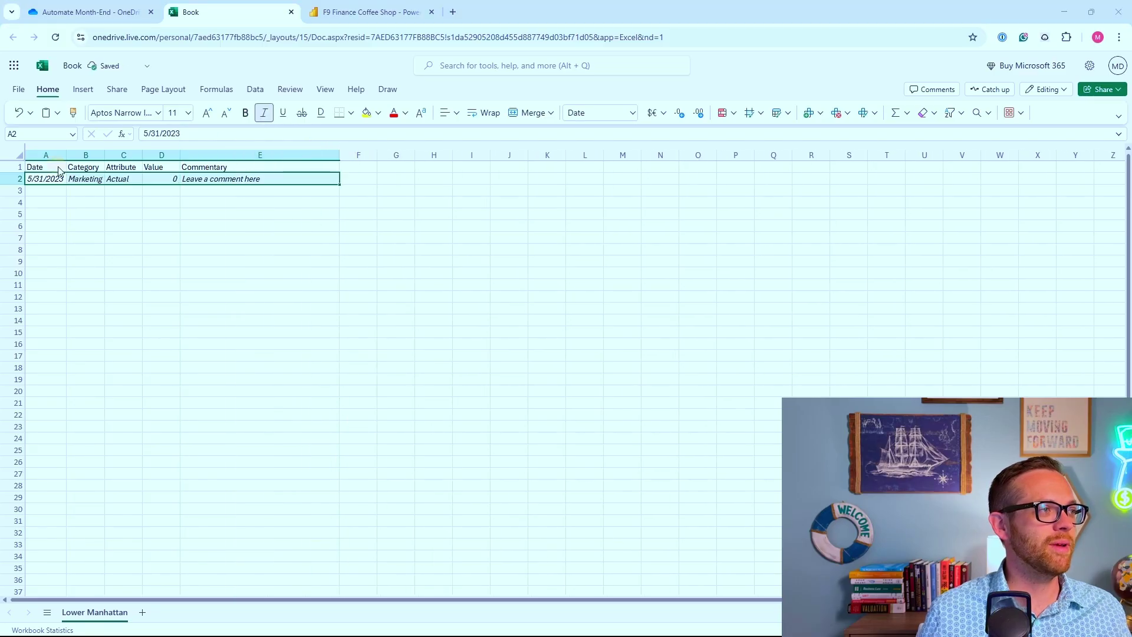
left_click(82, 213)
left_click(60, 169)
left_click_drag(62, 169, 233, 174)
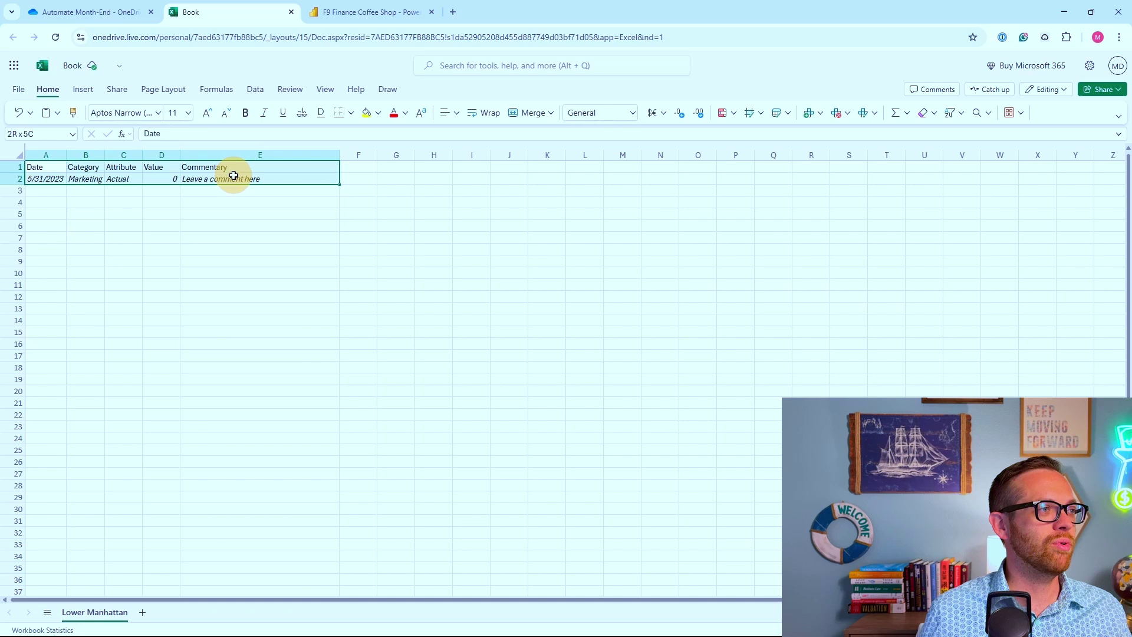
Convert A1:E2 into a table with headers and name it Store_LowMan.
left_click(83, 89)
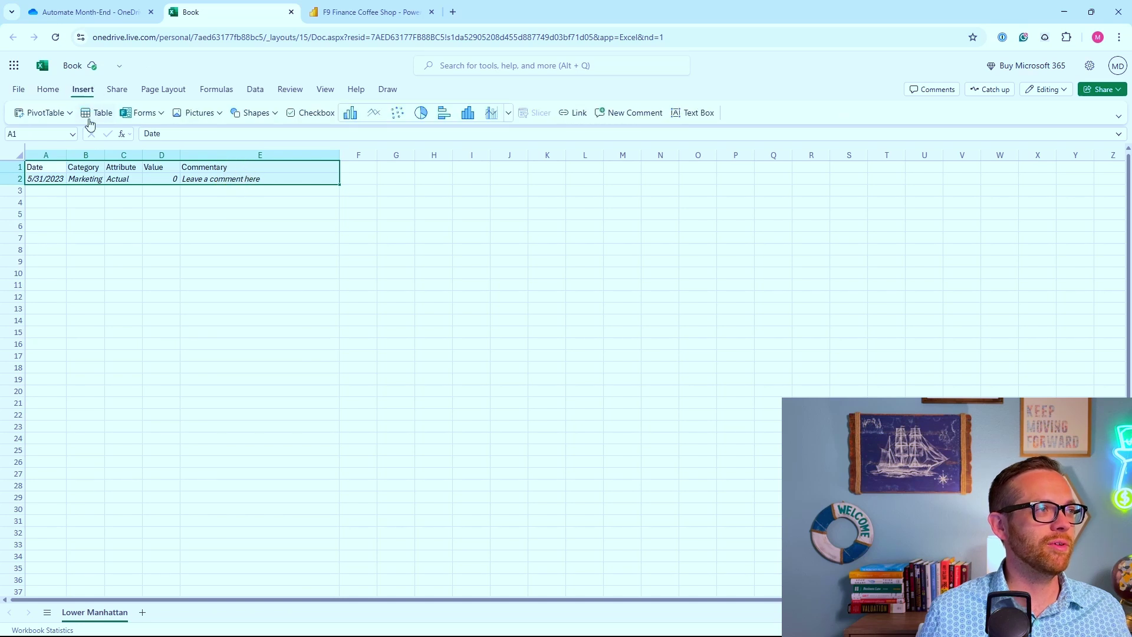
left_click(91, 114)
left_click(625, 380)
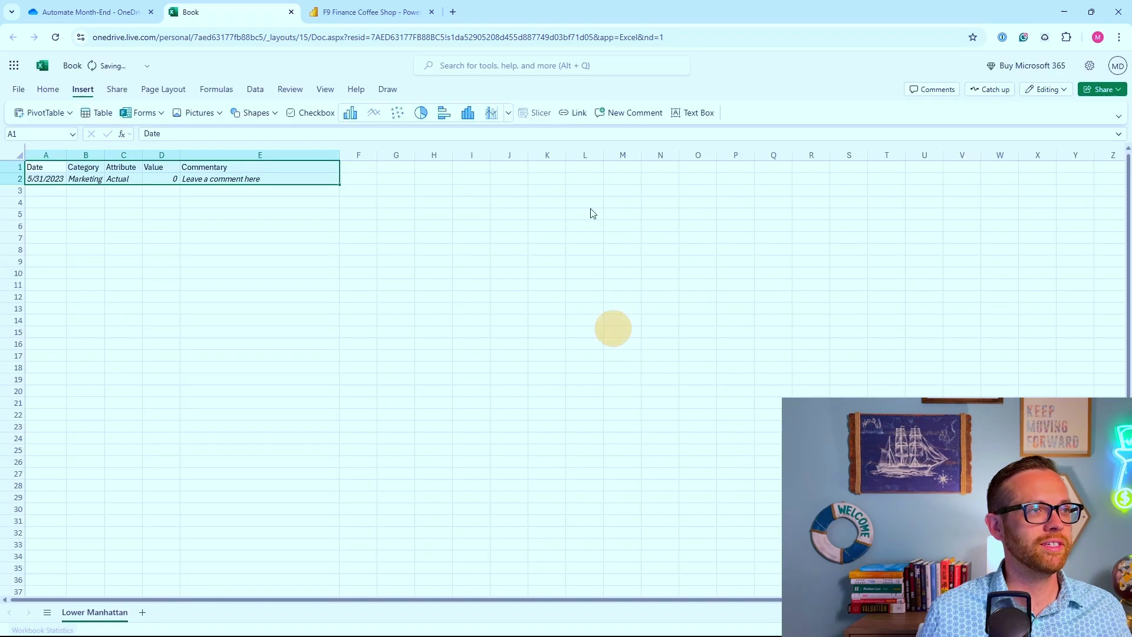
left_click(434, 89)
left_click(58, 114)
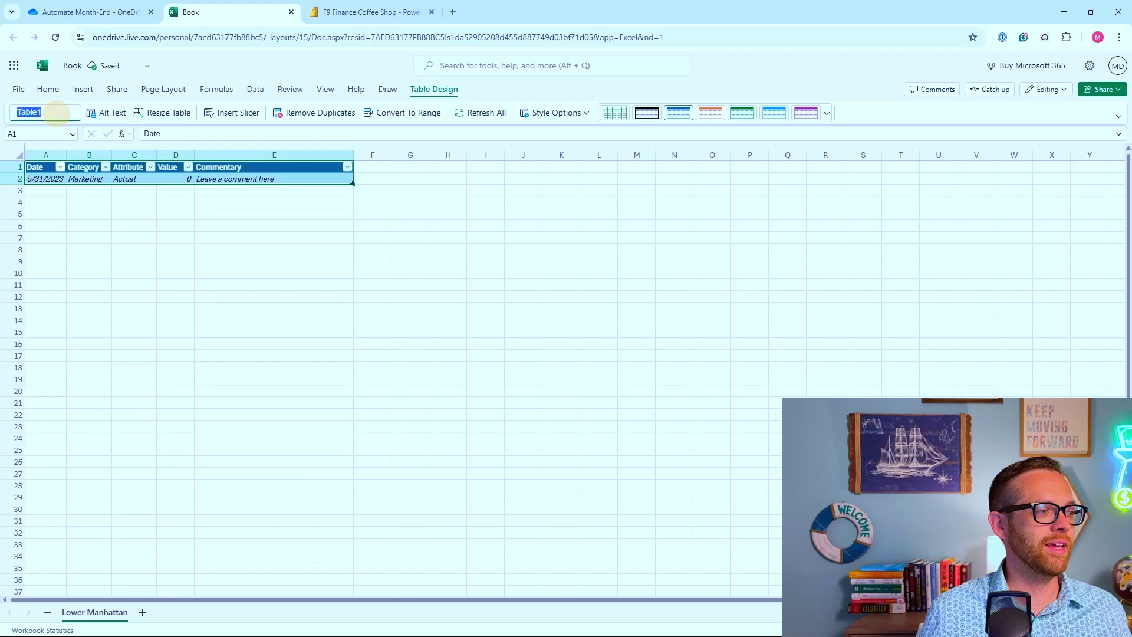
type("Store_LowMan")
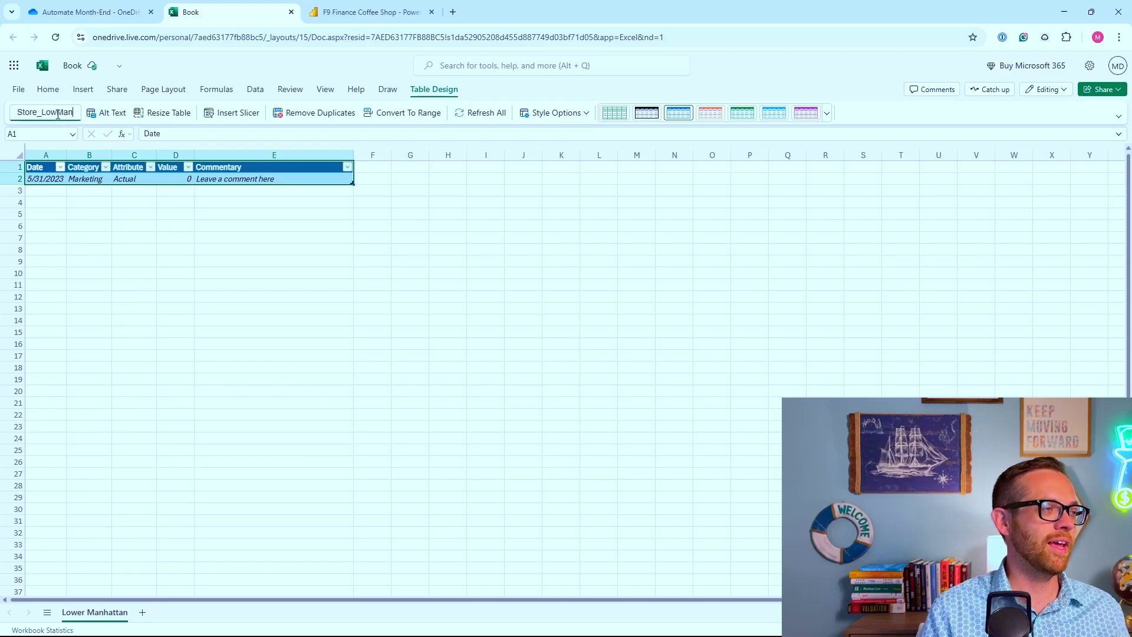
key("Return")
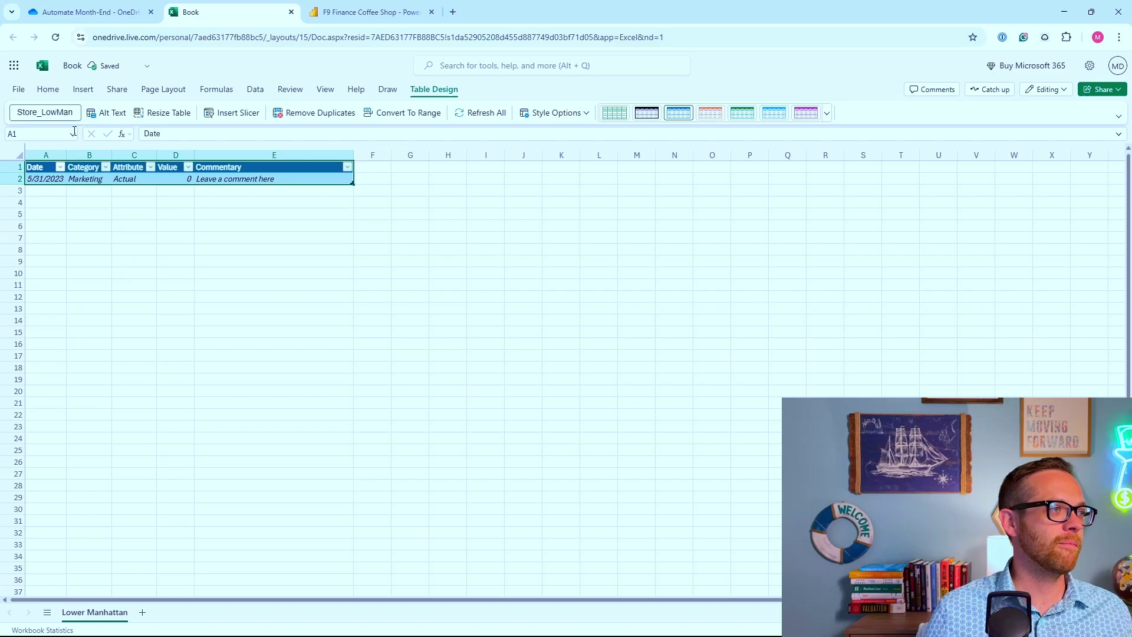
left_click(225, 319)
left_click(60, 192)
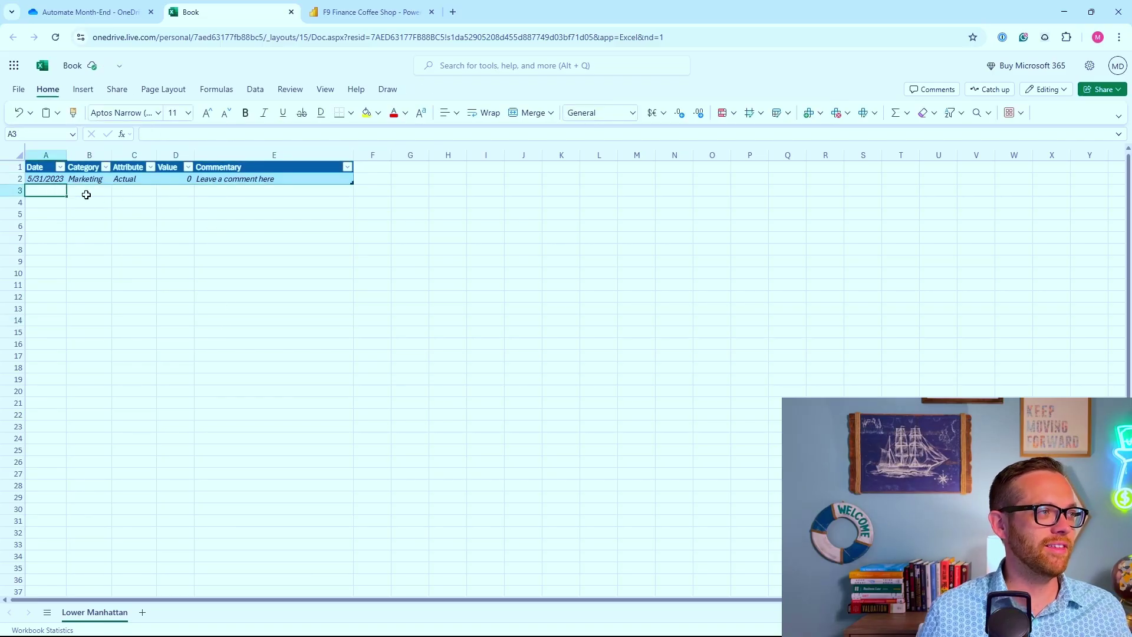
Duplicate the Lower Manhattan sheet and rename the copy Astoria.
right_click(109, 613)
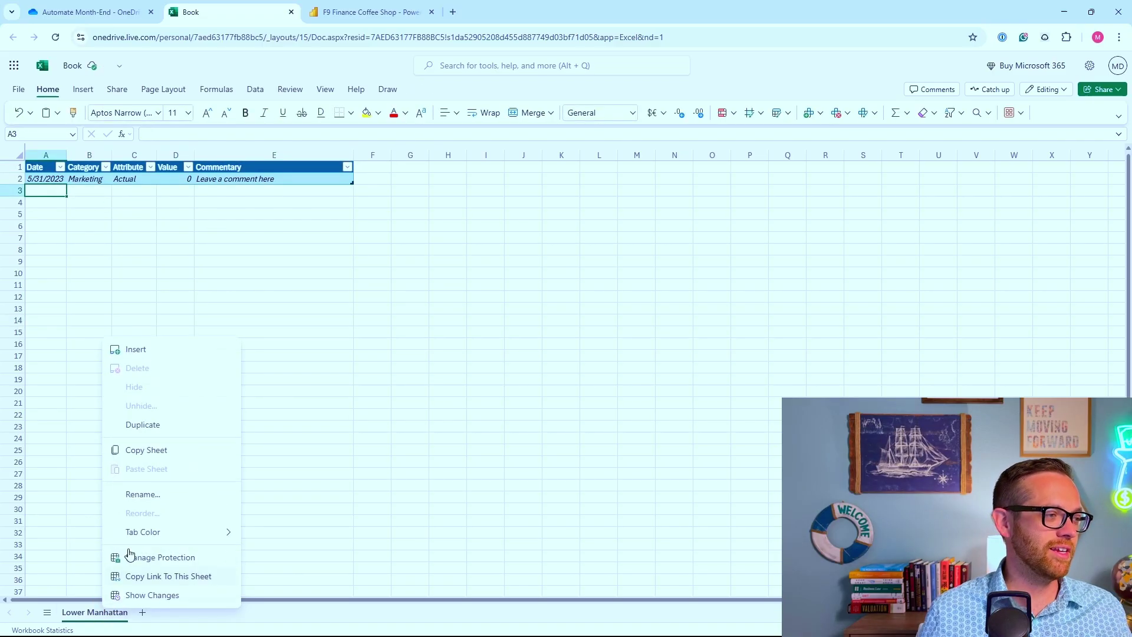
left_click(161, 426)
left_click_drag(101, 612, 229, 610)
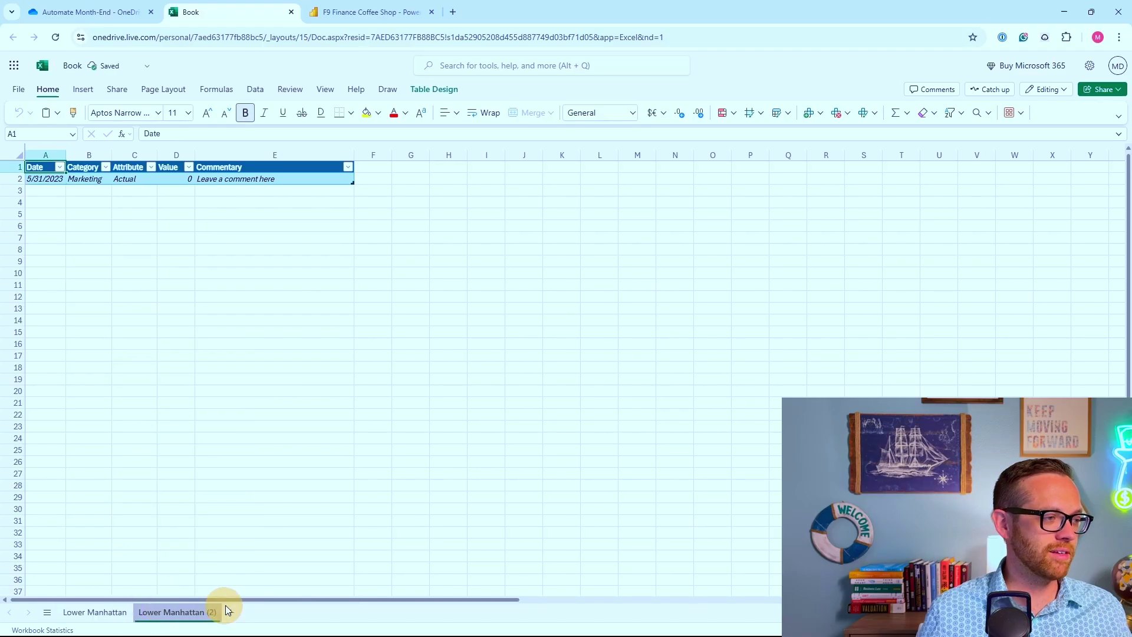
double_click(196, 613)
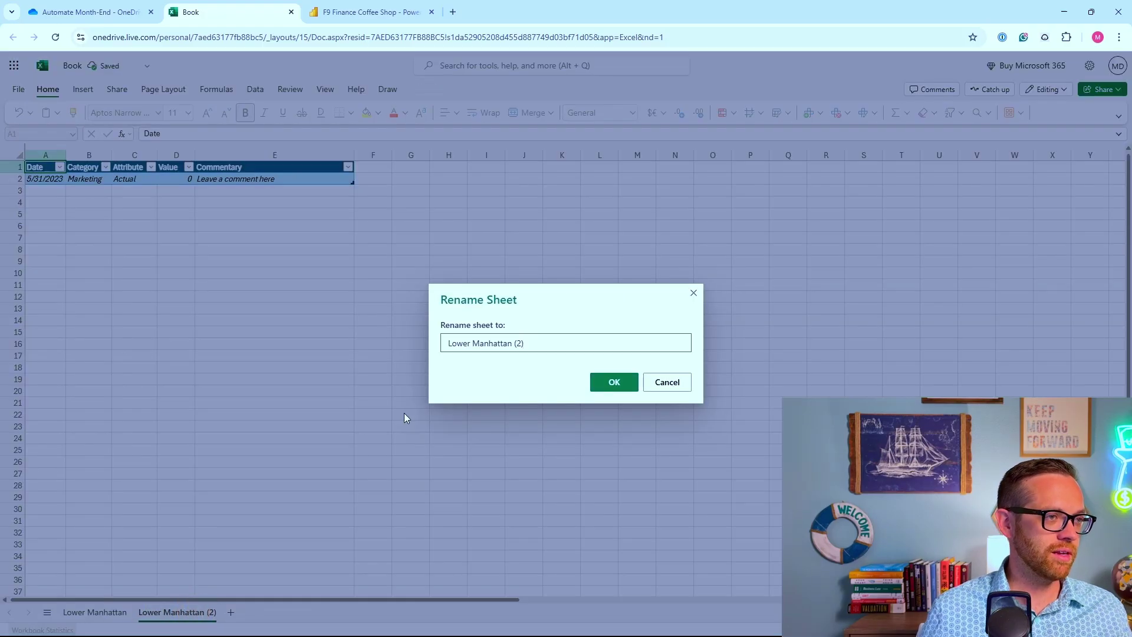
key("BackSpace")
key("BackSpace")
key("BackSpace")
key("BackSpace")
key("BackSpace")
key("BackSpace")
key("BackSpace")
key("BackSpace")
key("BackSpace")
key("BackSpace")
key("BackSpace")
key("BackSpace")
key("BackSpace")
key("BackSpace")
key("BackSpace")
key("BackSpace")
key("BackSpace")
key("BackSpace")
key("BackSpace")
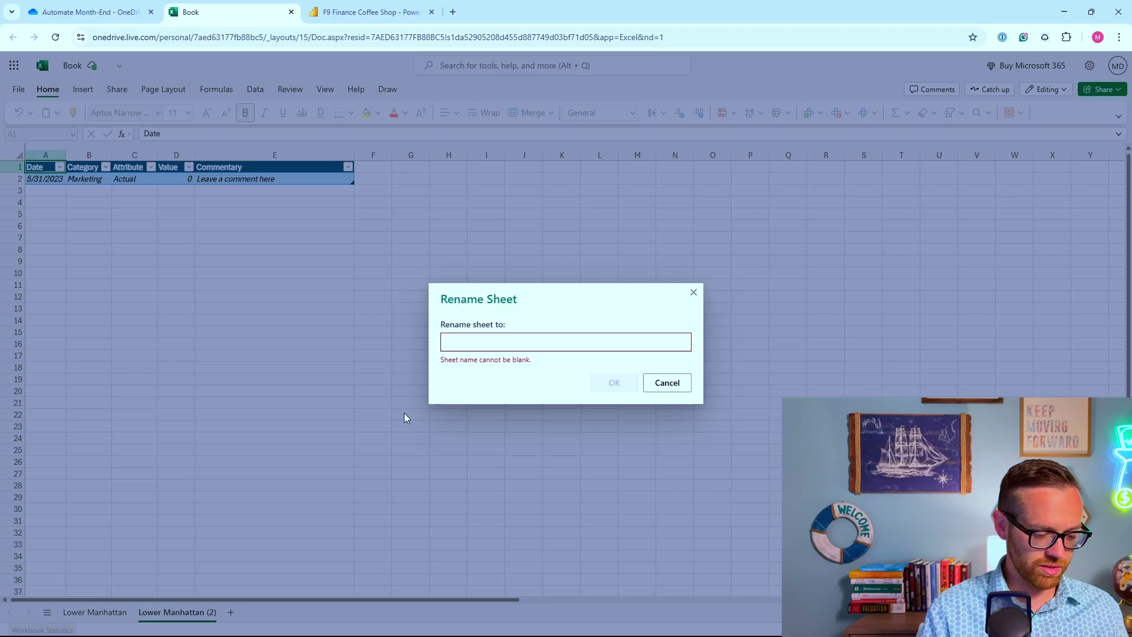
type("Astoria")
key("Return")
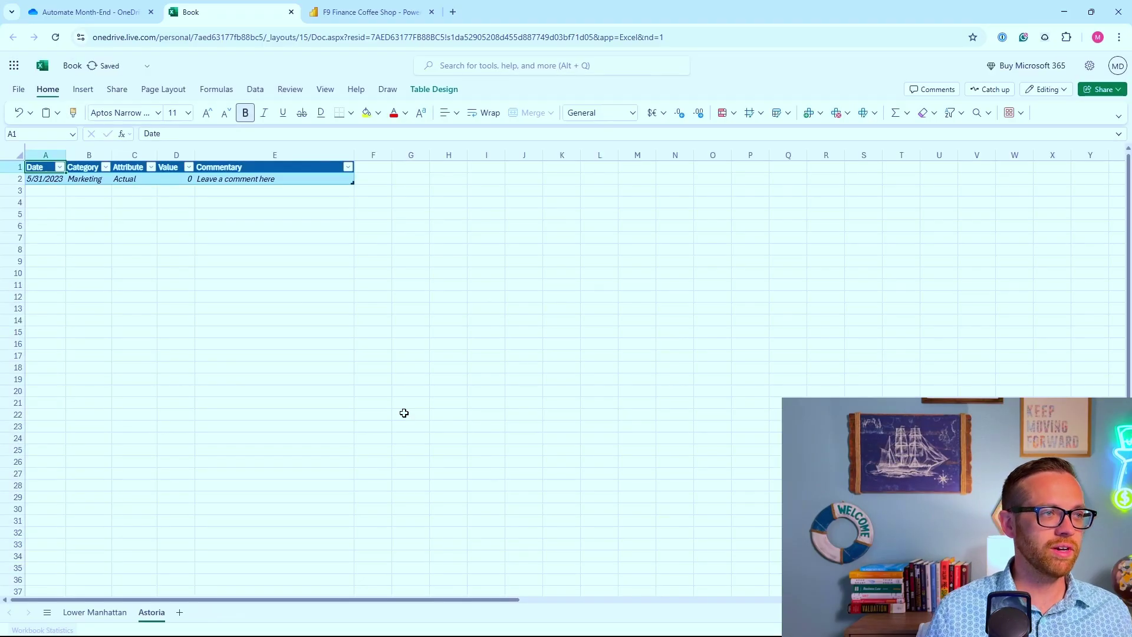
Duplicate the Astoria sheet and rename the copy Hell's Kitchen.
right_click(151, 613)
left_click(205, 440)
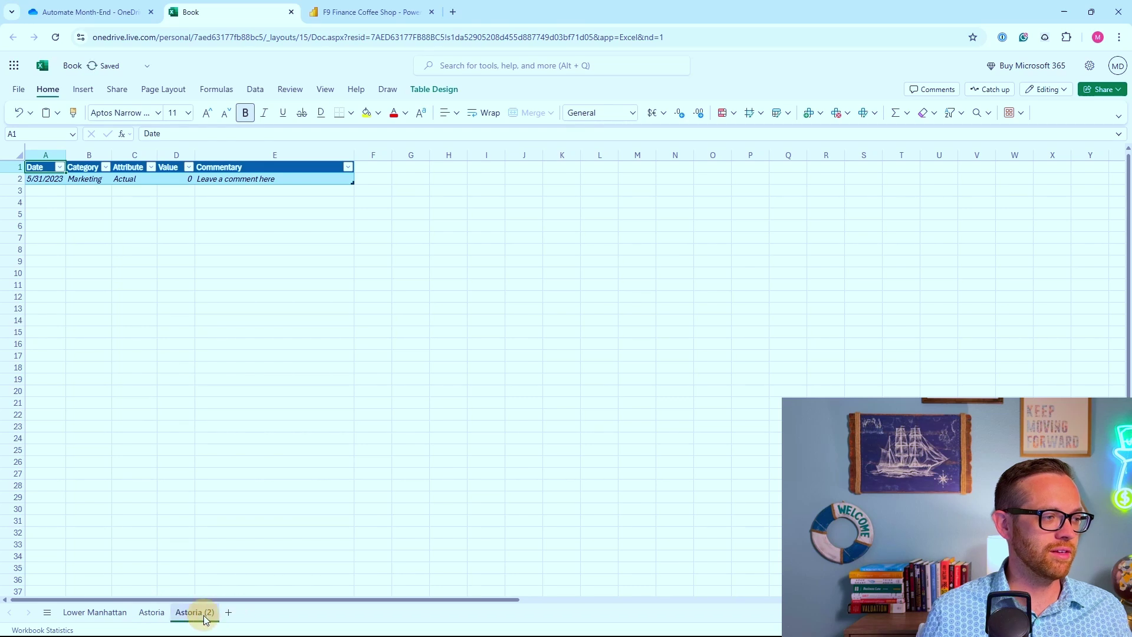
double_click(199, 614)
key("ctrl+BackSpace")
key("ctrl+BackSpace")
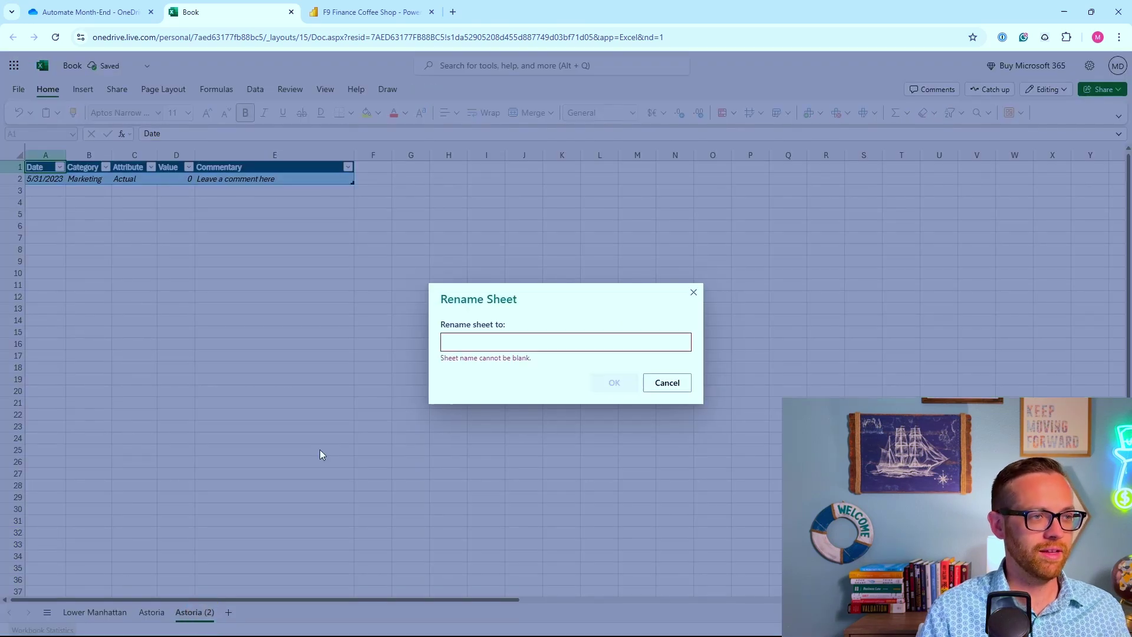
type("Hell's Kitchen")
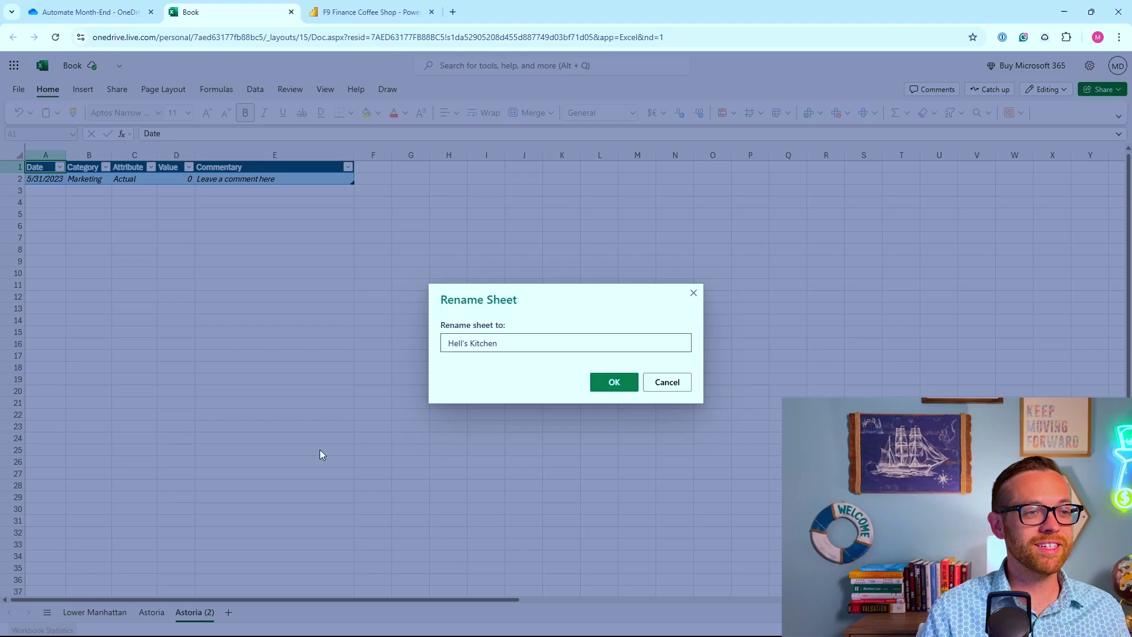
key("Return")
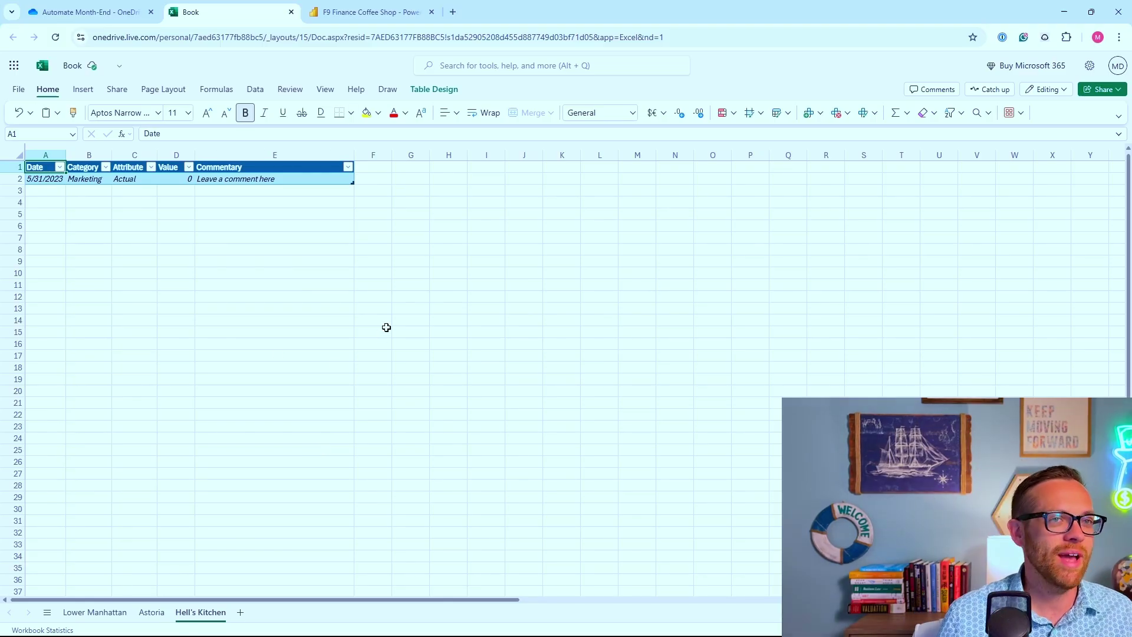
Save the Excel workbook as Flash Template and return to Power BI Desktop.
left_click(1103, 90)
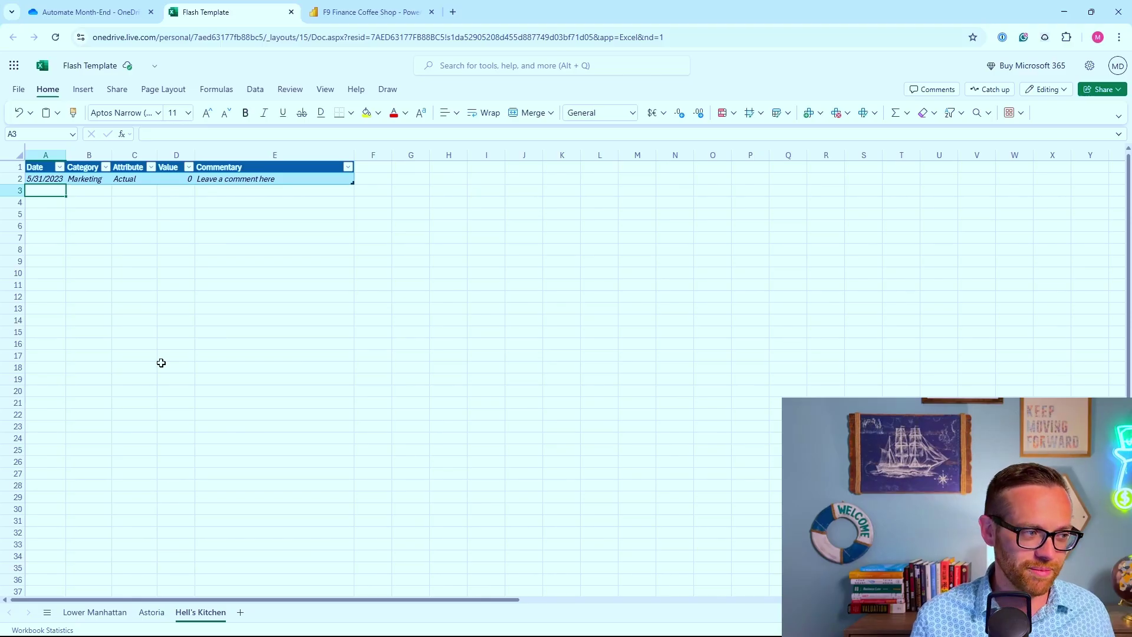
mouse_move(490, 636)
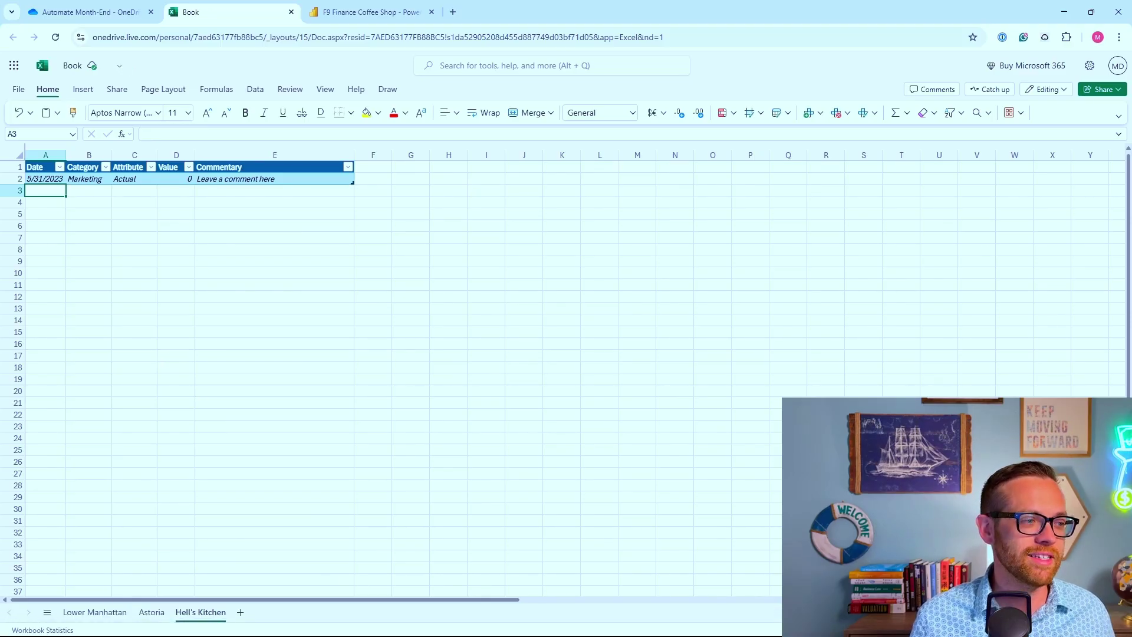
Start an Excel workbook import and open Flash Template from the Automate Month-End folder.
left_click(333, 627)
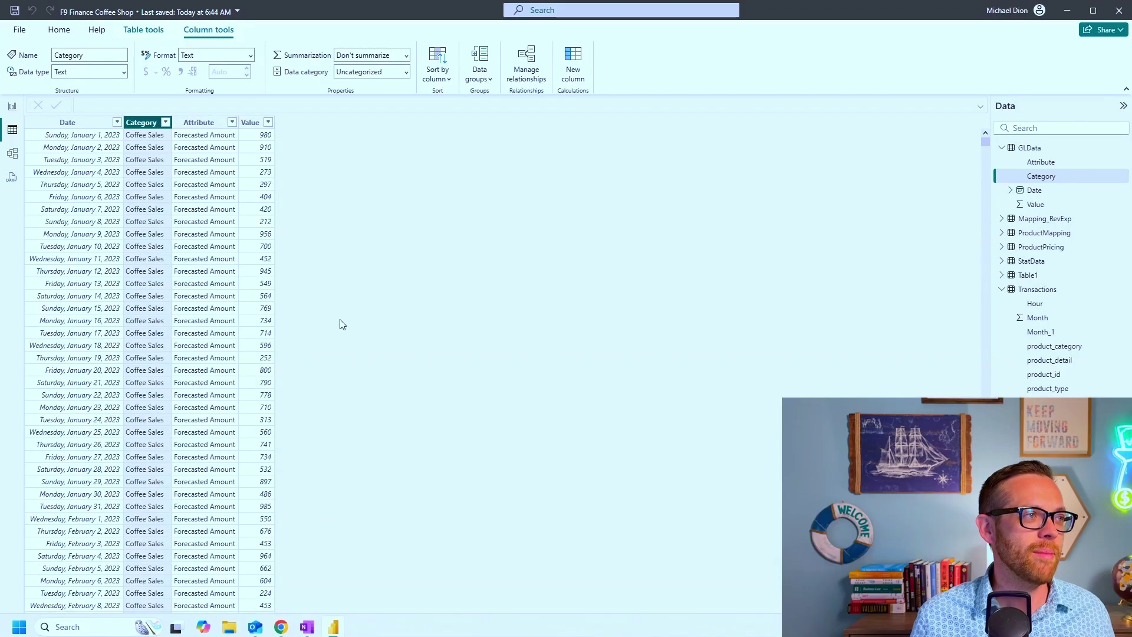
left_click(68, 30)
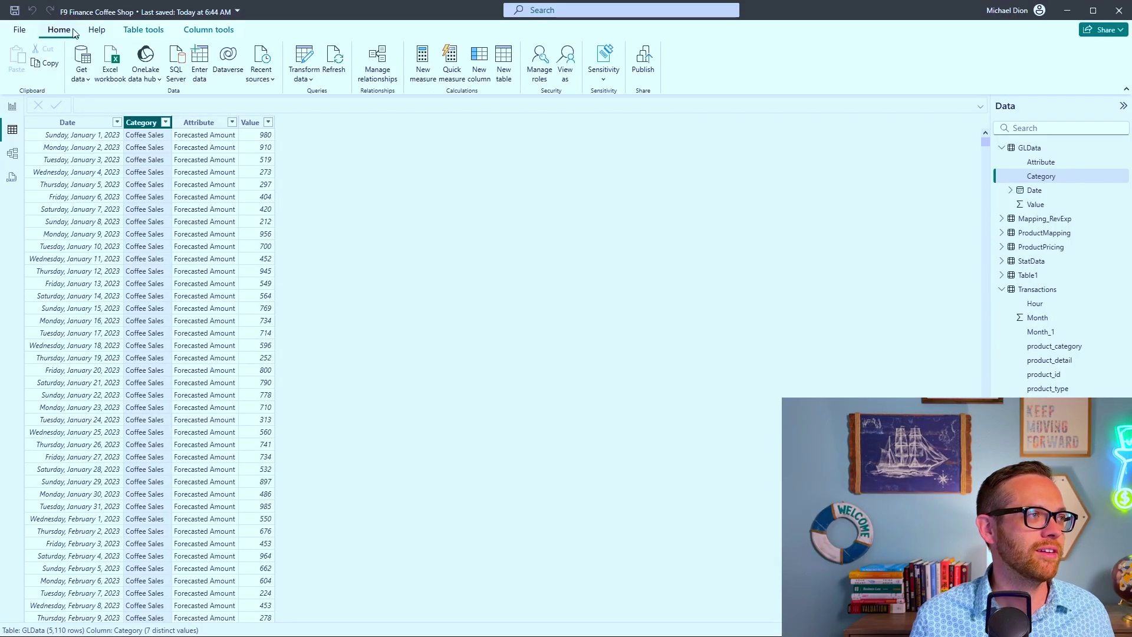
left_click(85, 76)
left_click(97, 114)
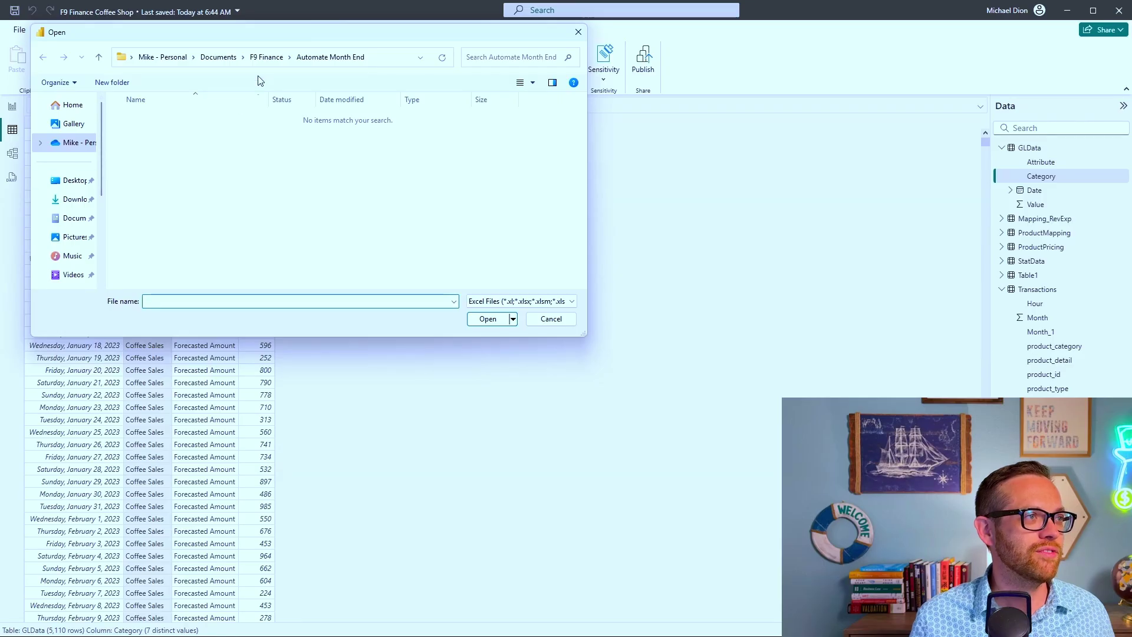
key("Escape")
left_click(84, 77)
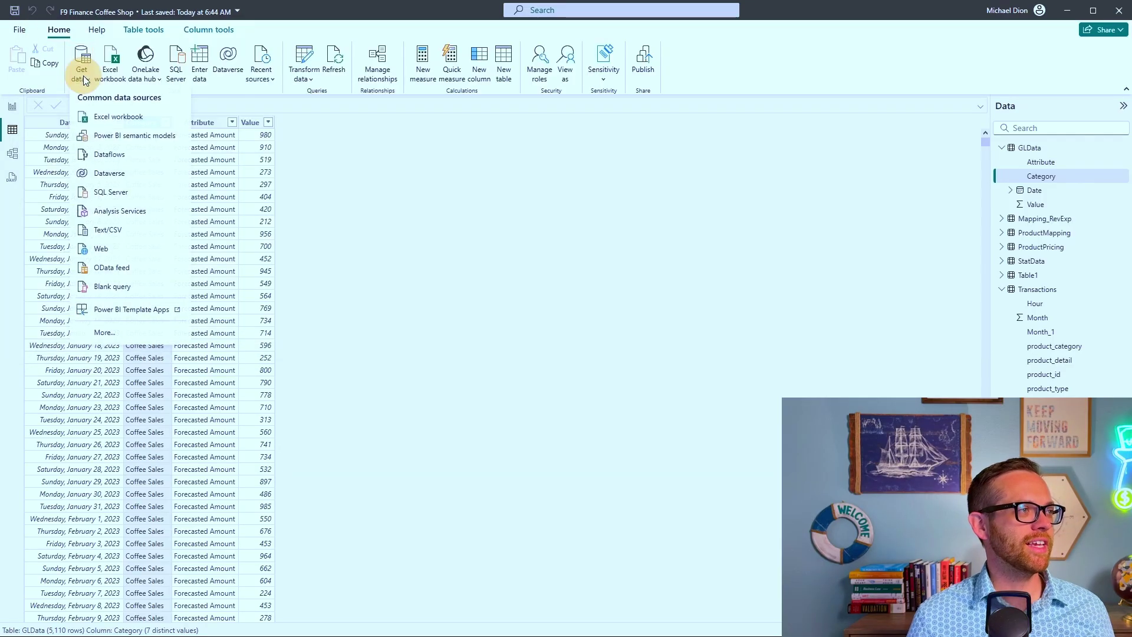
left_click(96, 116)
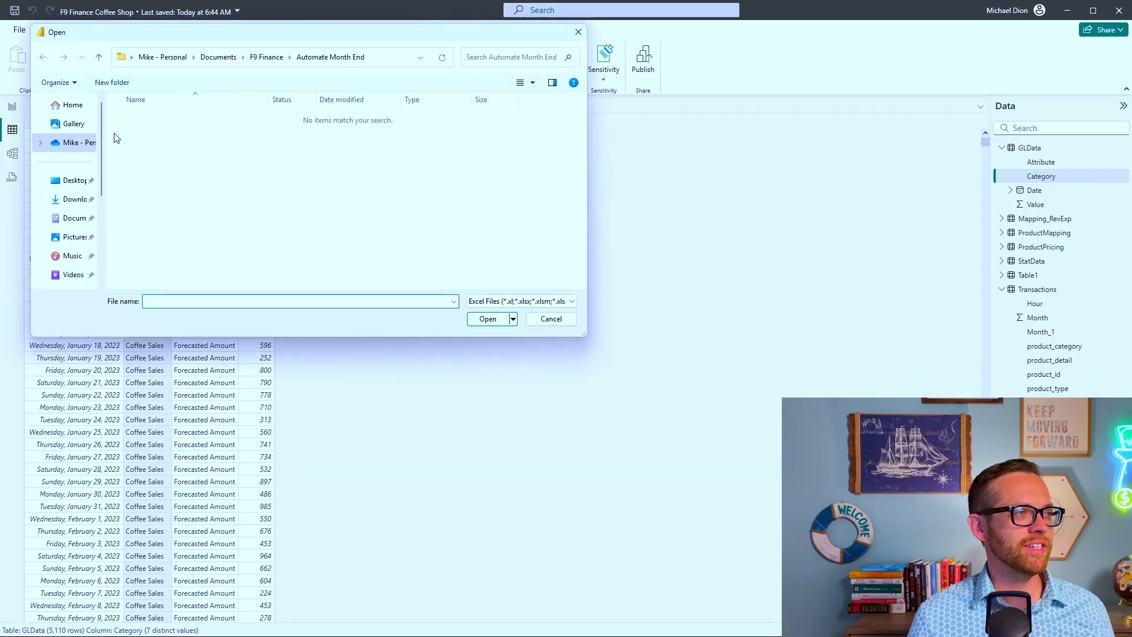
left_click(78, 142)
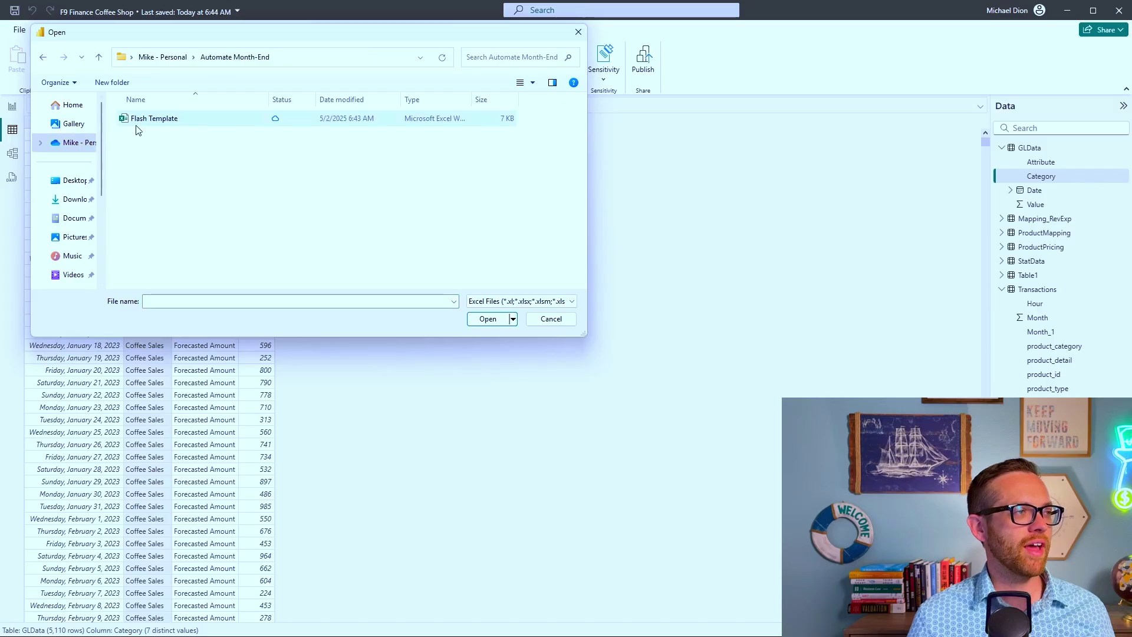
left_click(135, 122)
left_click(488, 319)
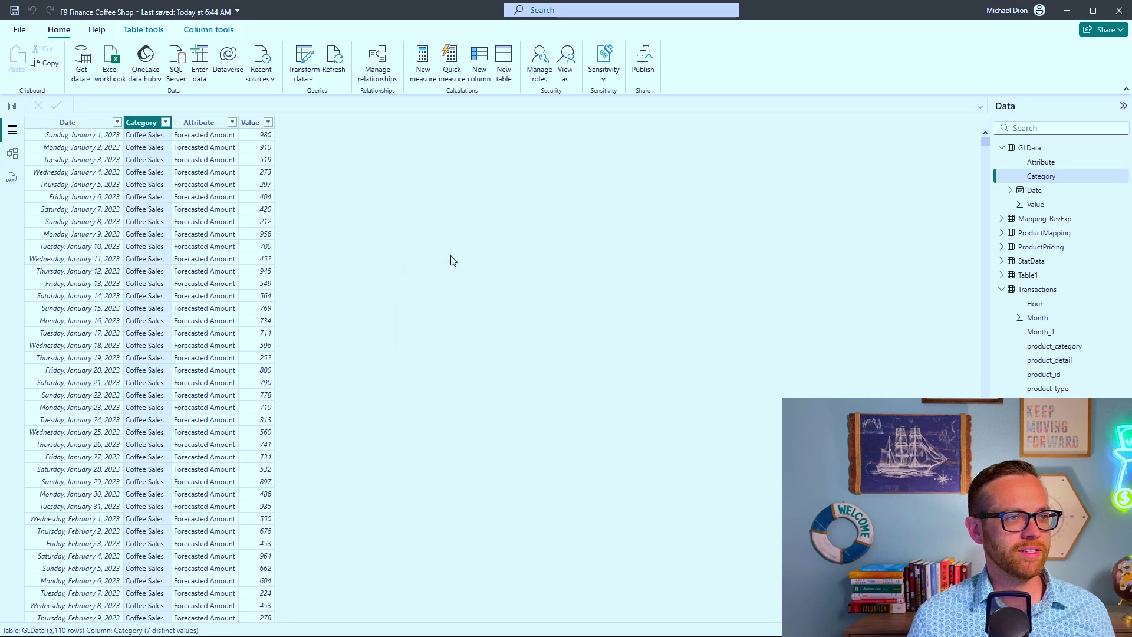
Select Store_LowMan, Store_LowMan3 and Store_LowMan34 in Navigator and load them.
left_click(343, 224)
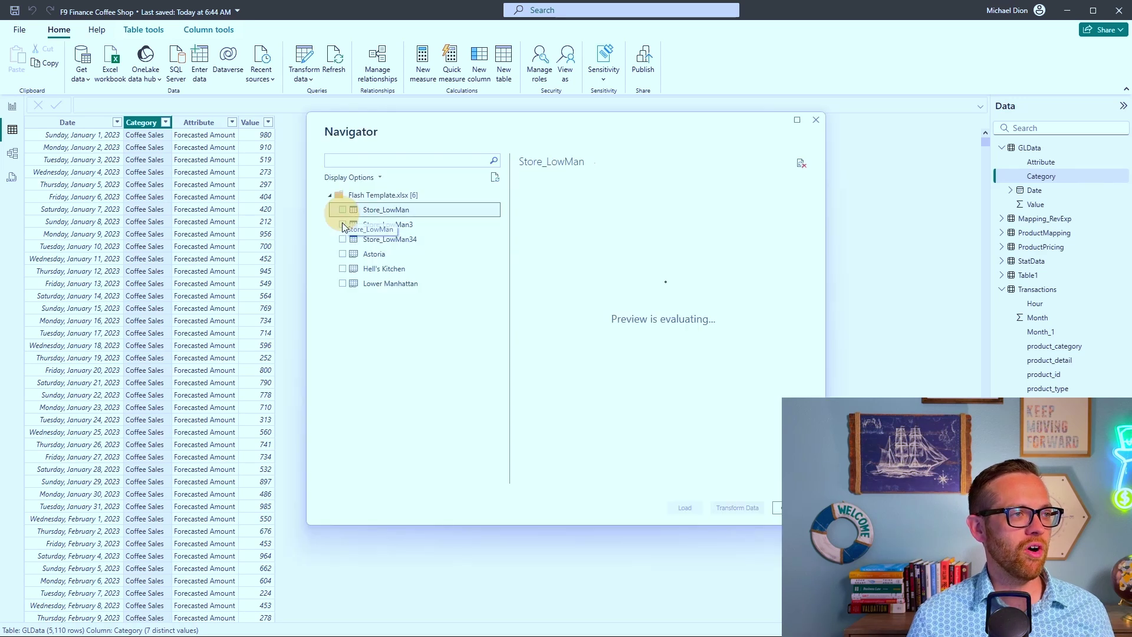
left_click(342, 239)
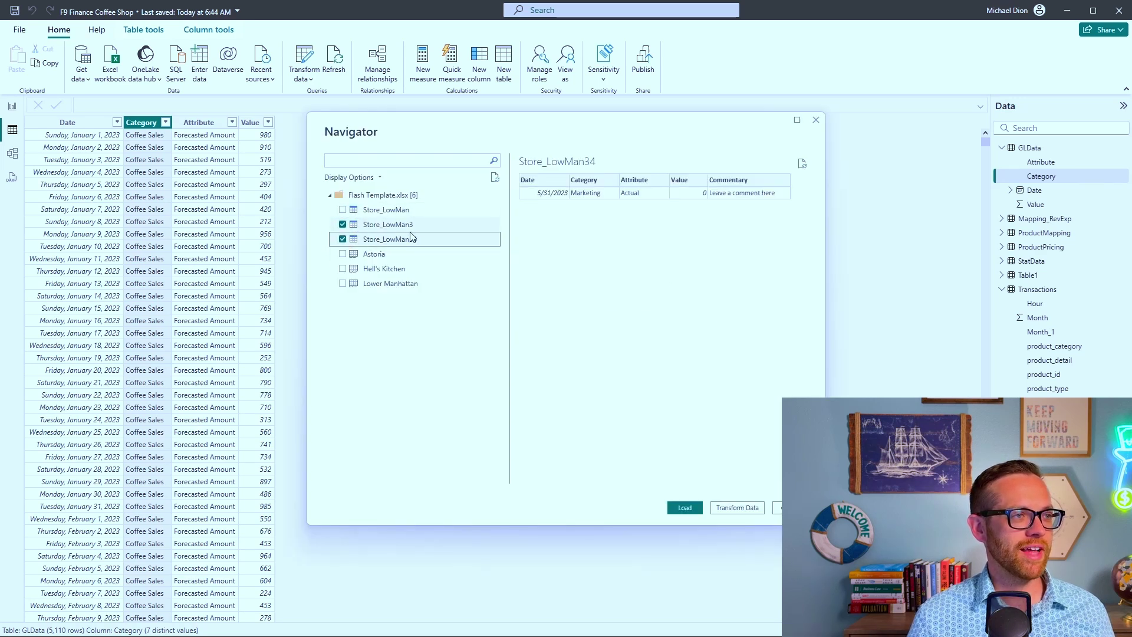
left_click(342, 210)
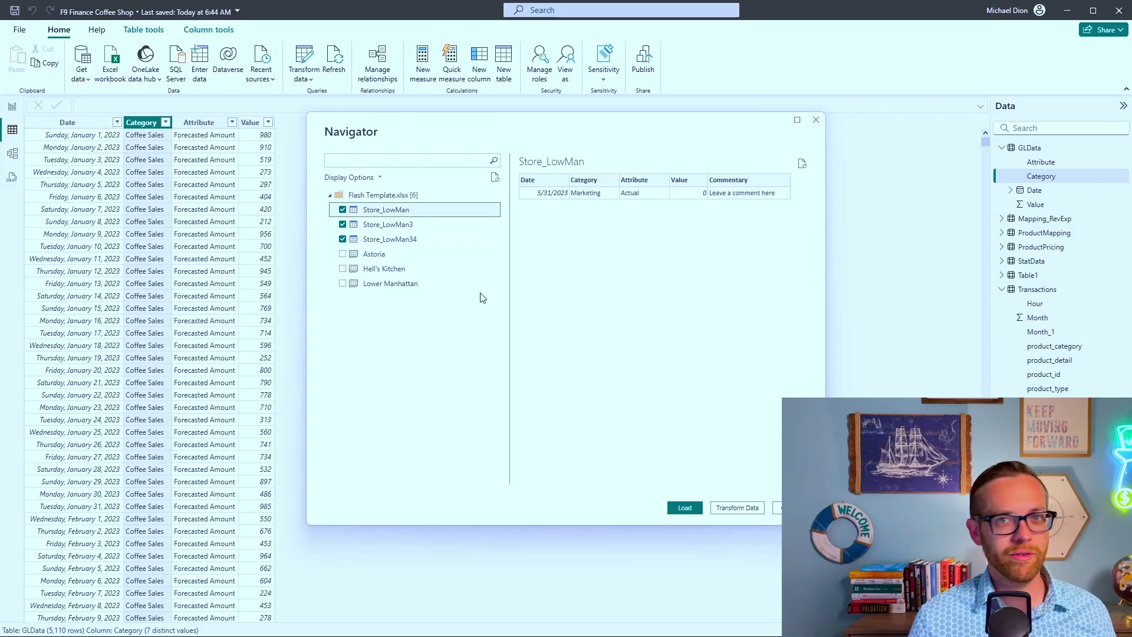
left_click(686, 508)
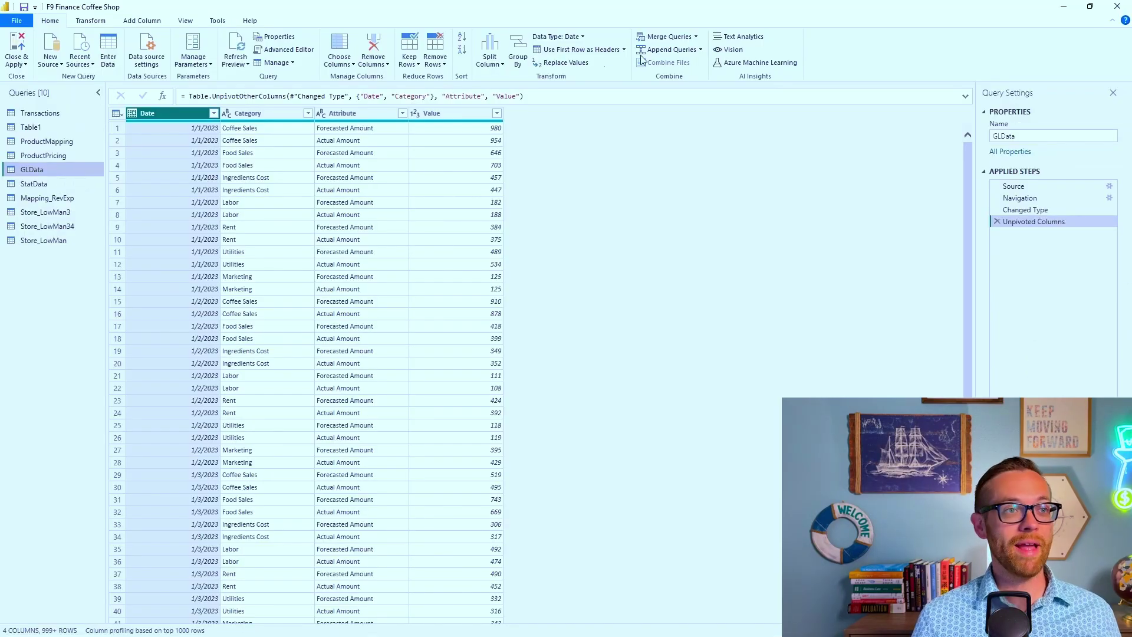
Append Store_LowMan3, Store_LowMan34 and Store_LowMan to GLData as a new three-table append query.
left_click(701, 50)
left_click(703, 65)
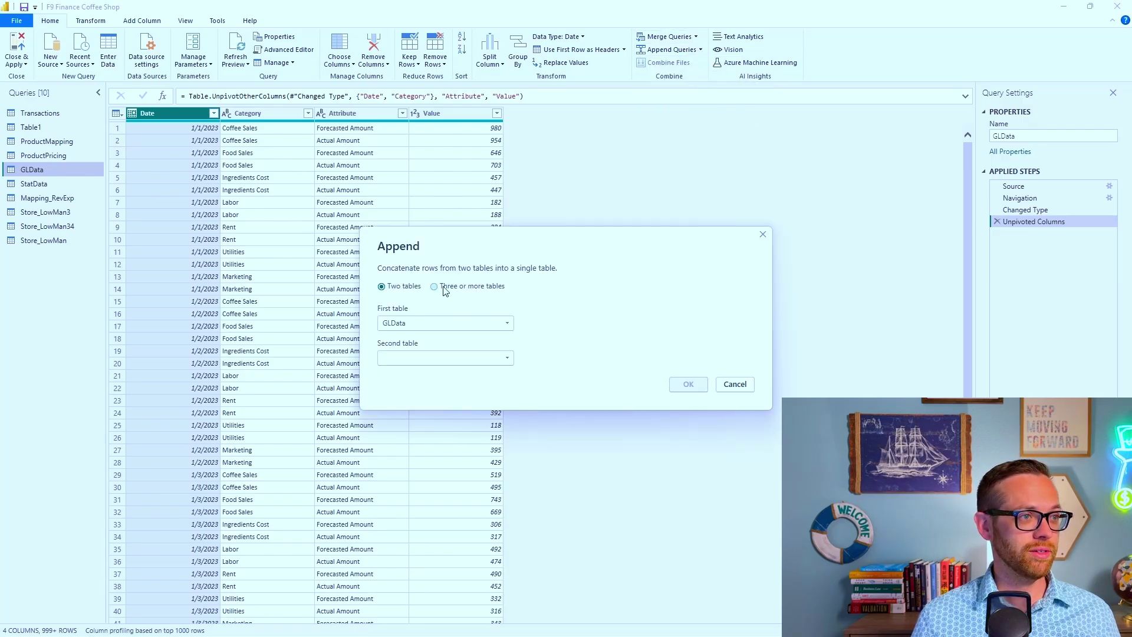
left_click(444, 289)
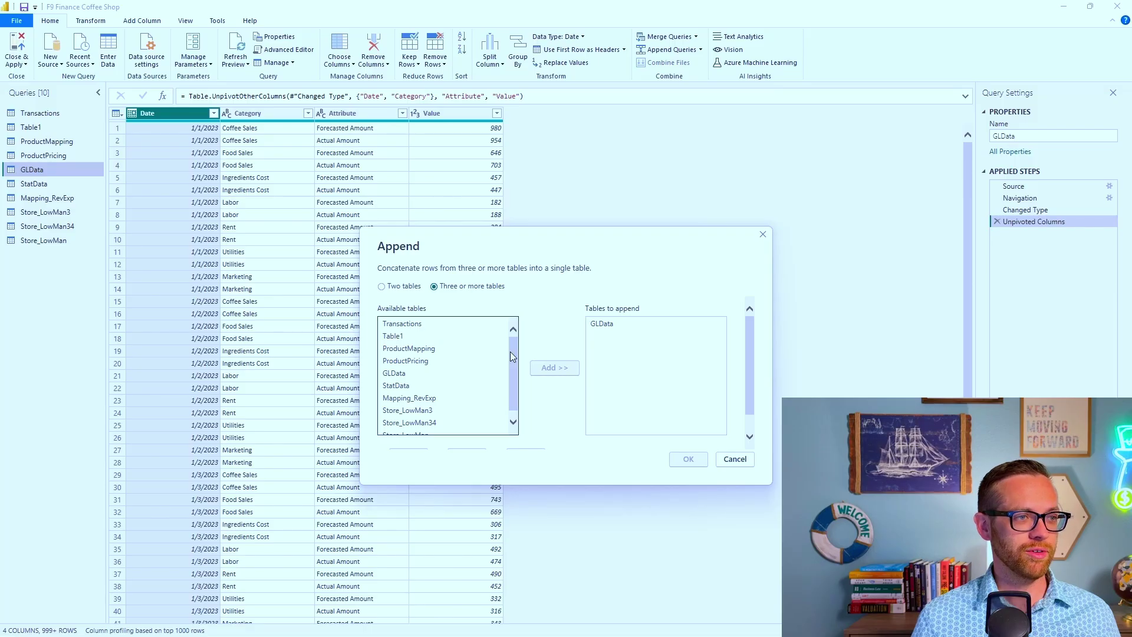
left_click_drag(511, 351, 493, 377)
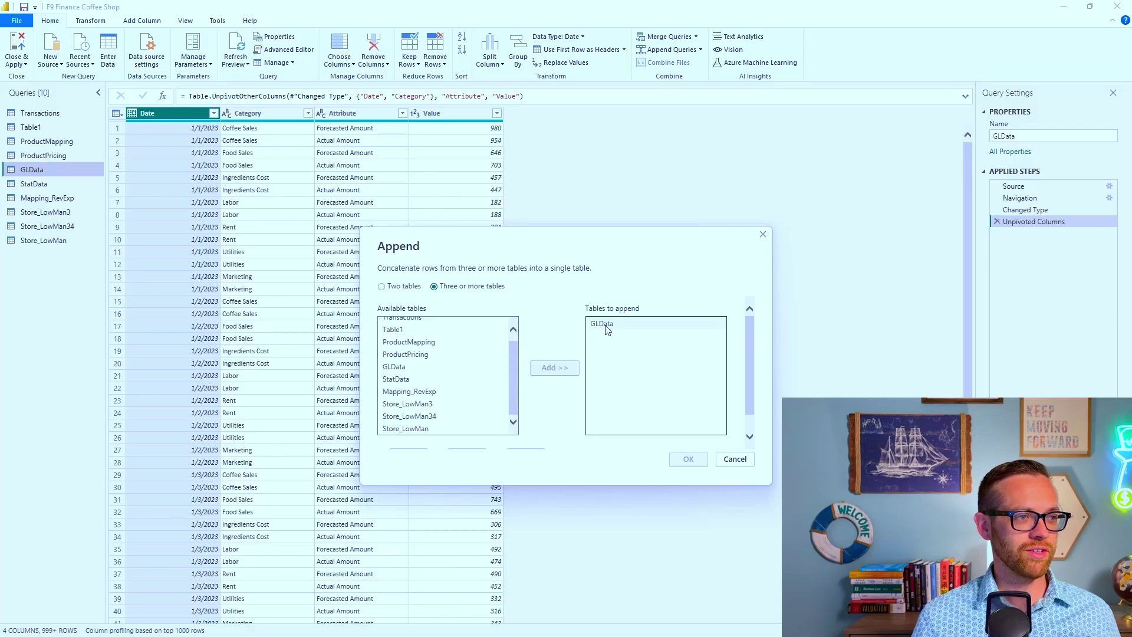
left_click(423, 404)
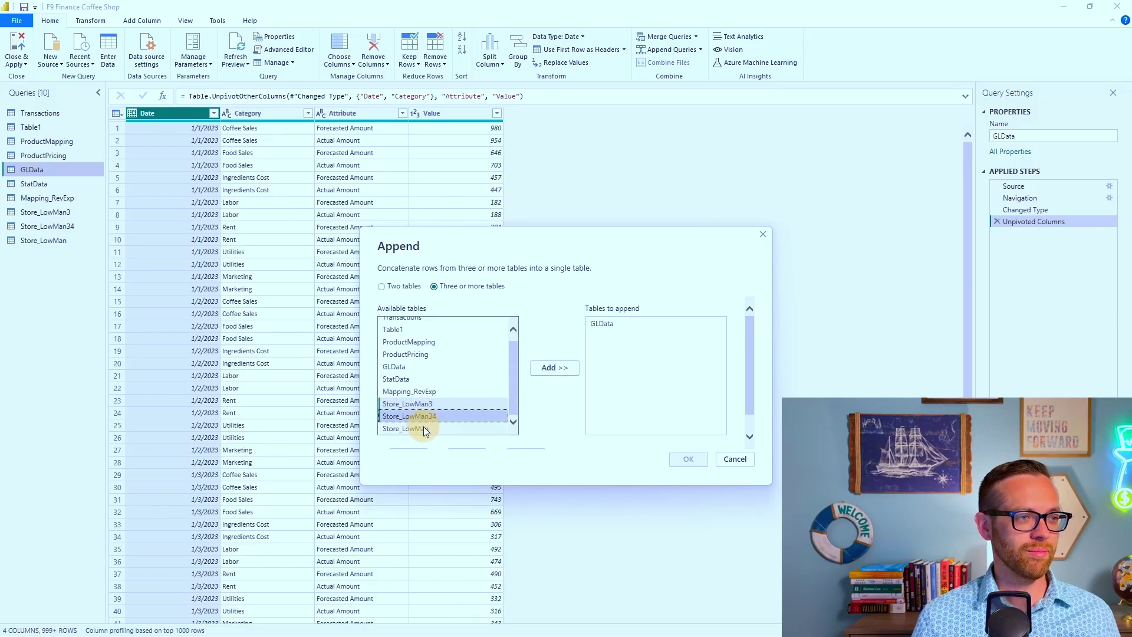
left_click(425, 430, "shift")
left_click(551, 372)
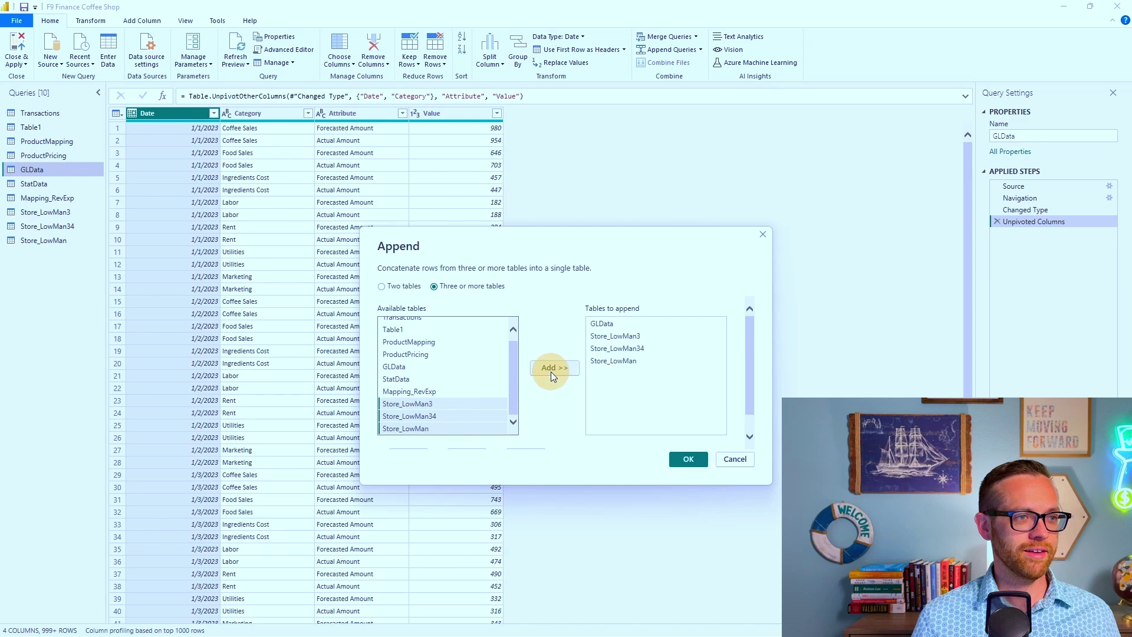
left_click(694, 463)
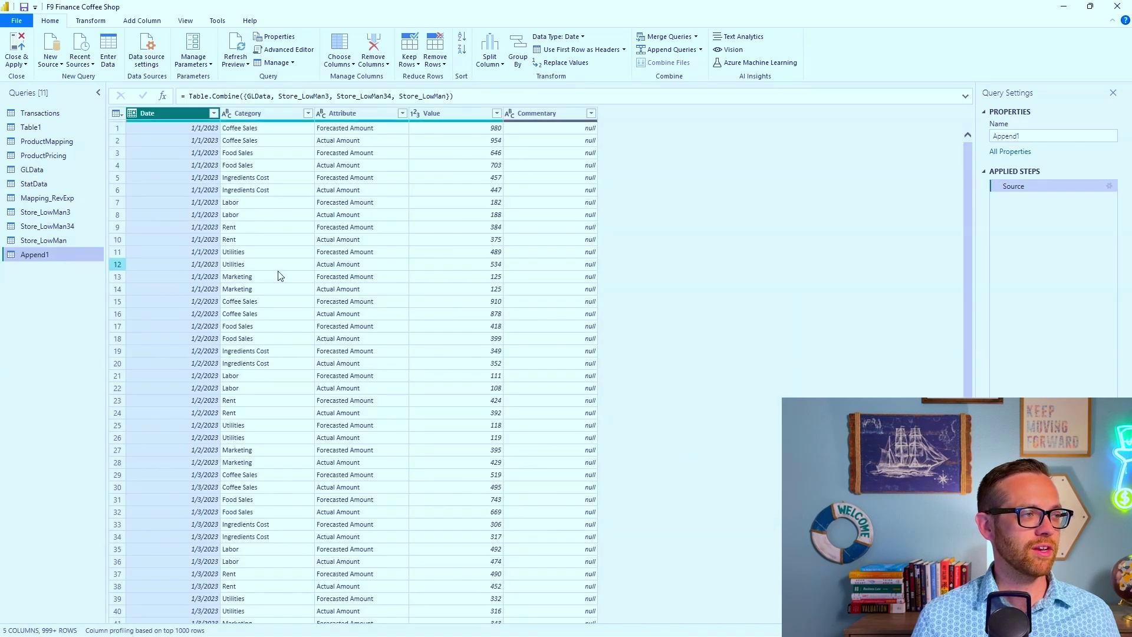
Rename the Append1 query to Data_Flash and Close & Apply the changes.
double_click(1042, 136)
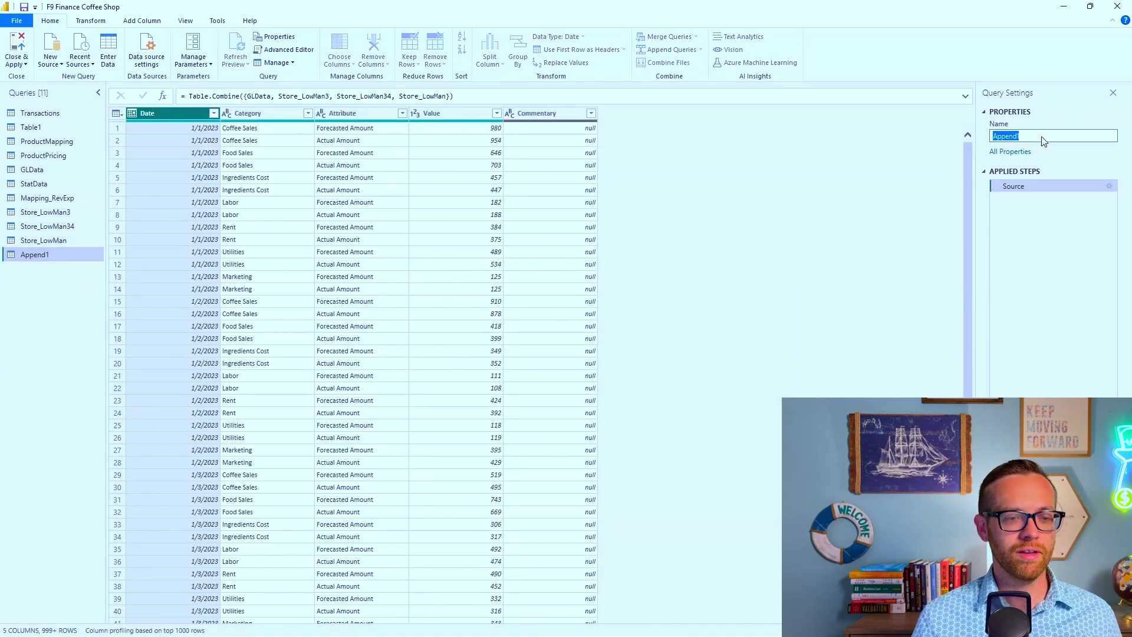
type("Data_Flash")
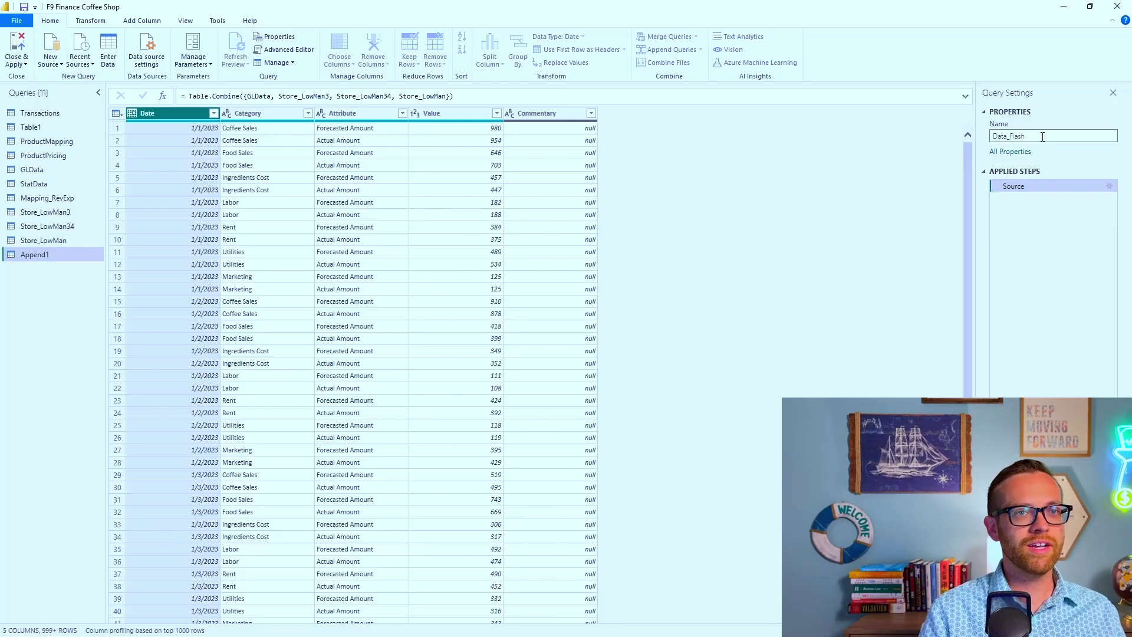
key("Return")
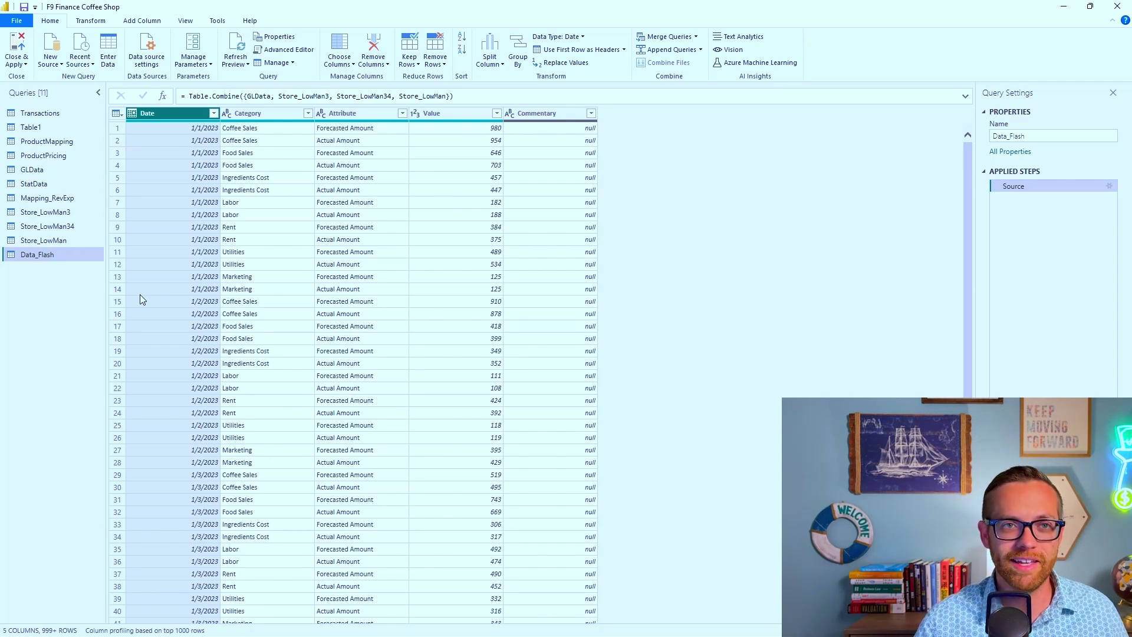
left_click(8, 41)
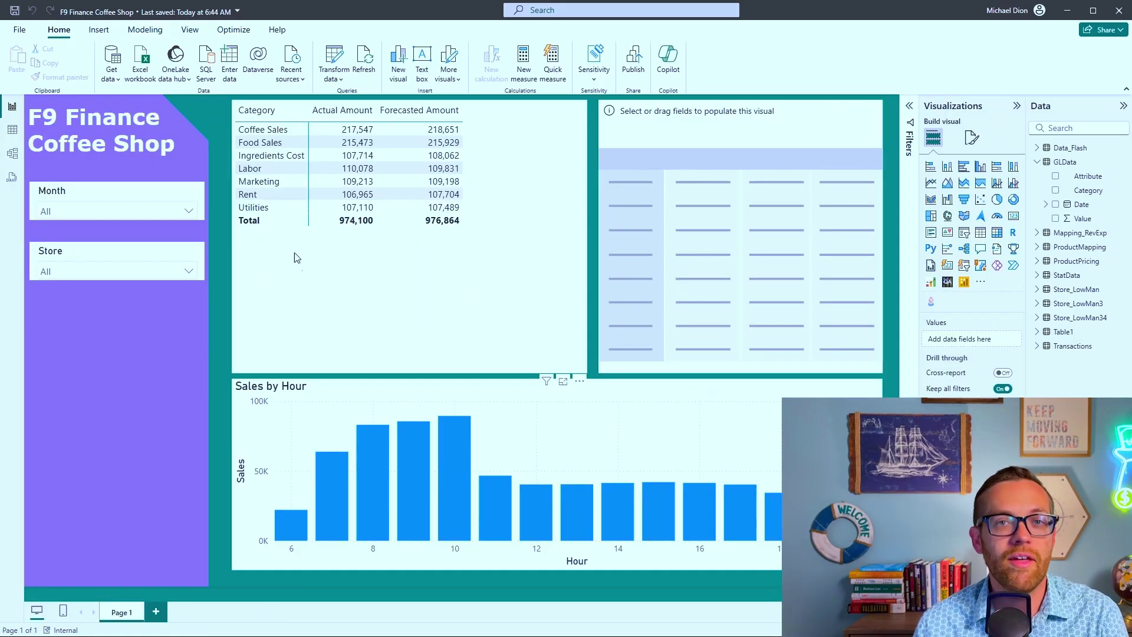
Put the Data_Flash Commentary field into the empty table visual's Rows.
left_click(758, 228)
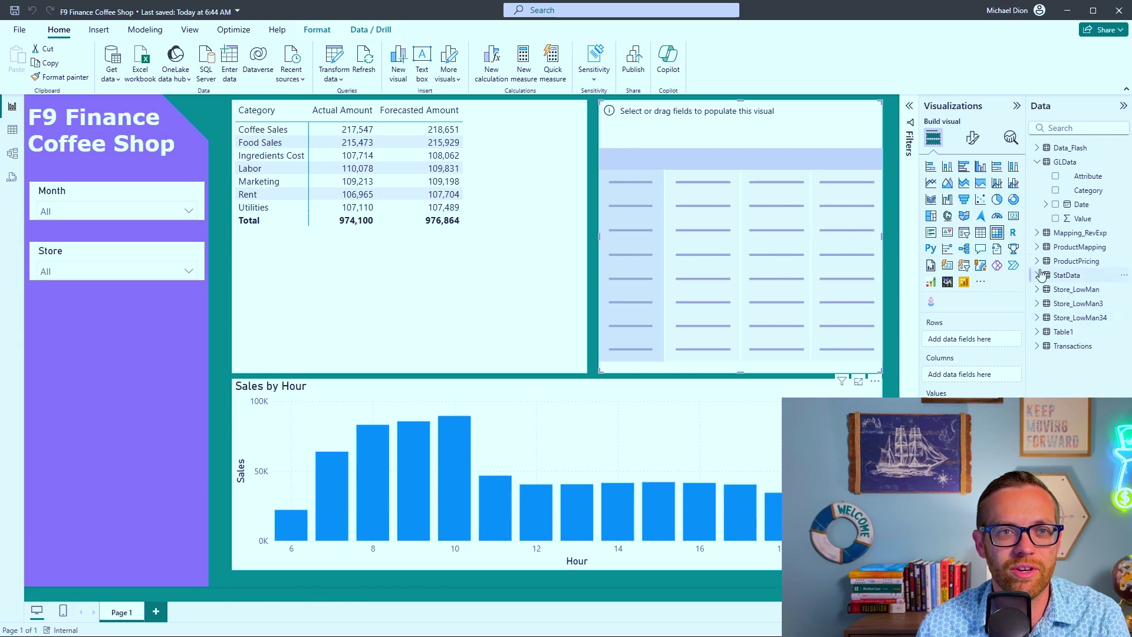
left_click(1043, 152)
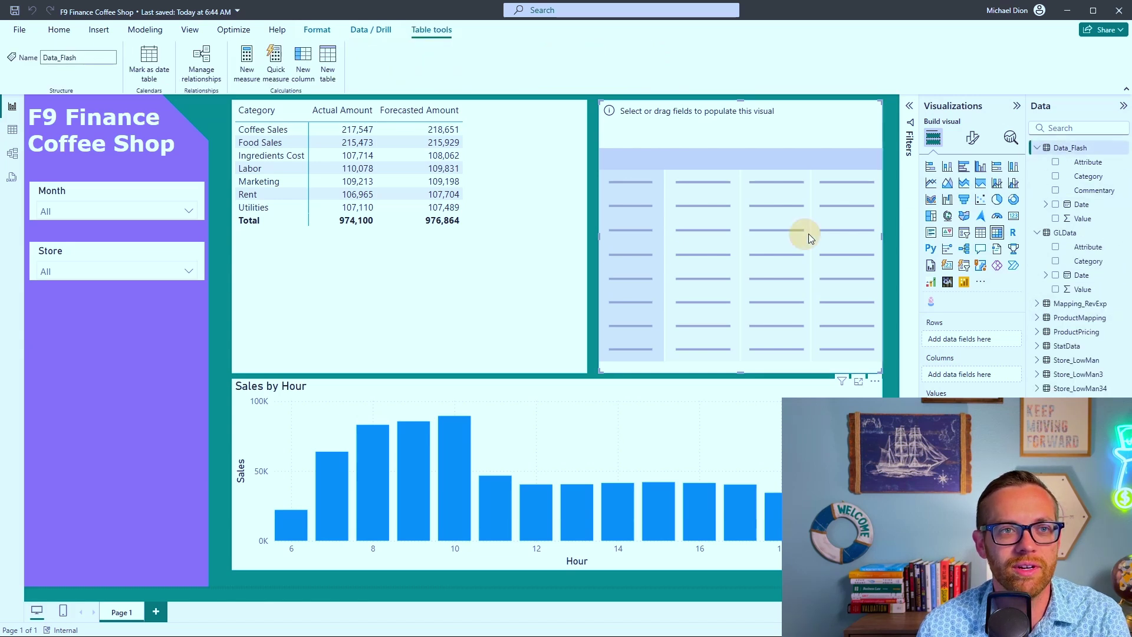
left_click(1056, 192)
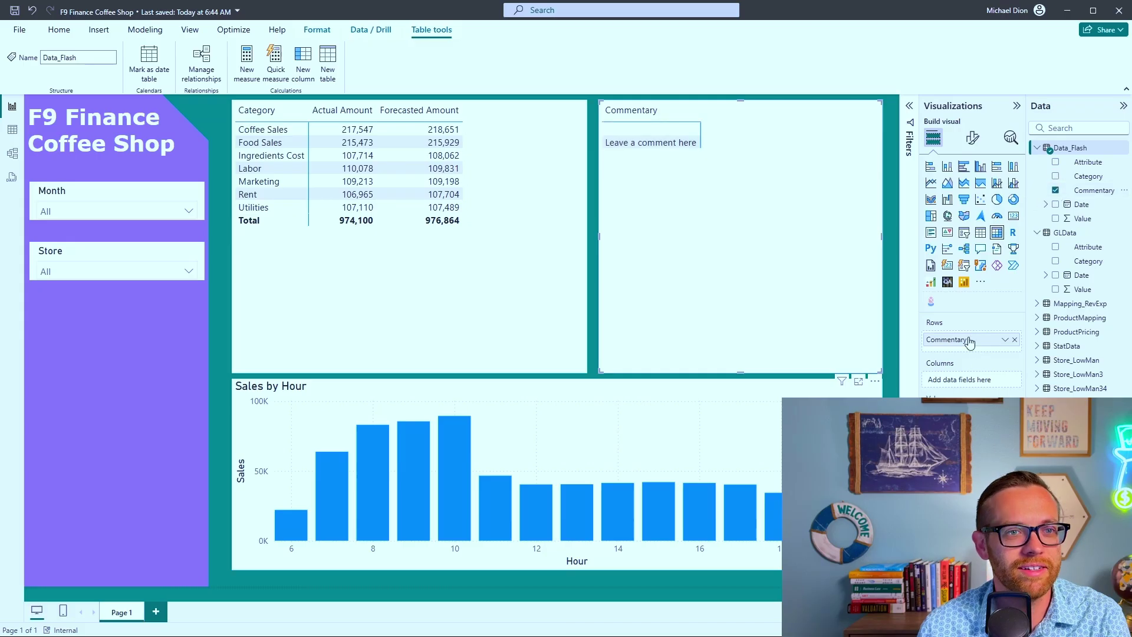
left_click_drag(975, 396, 981, 345)
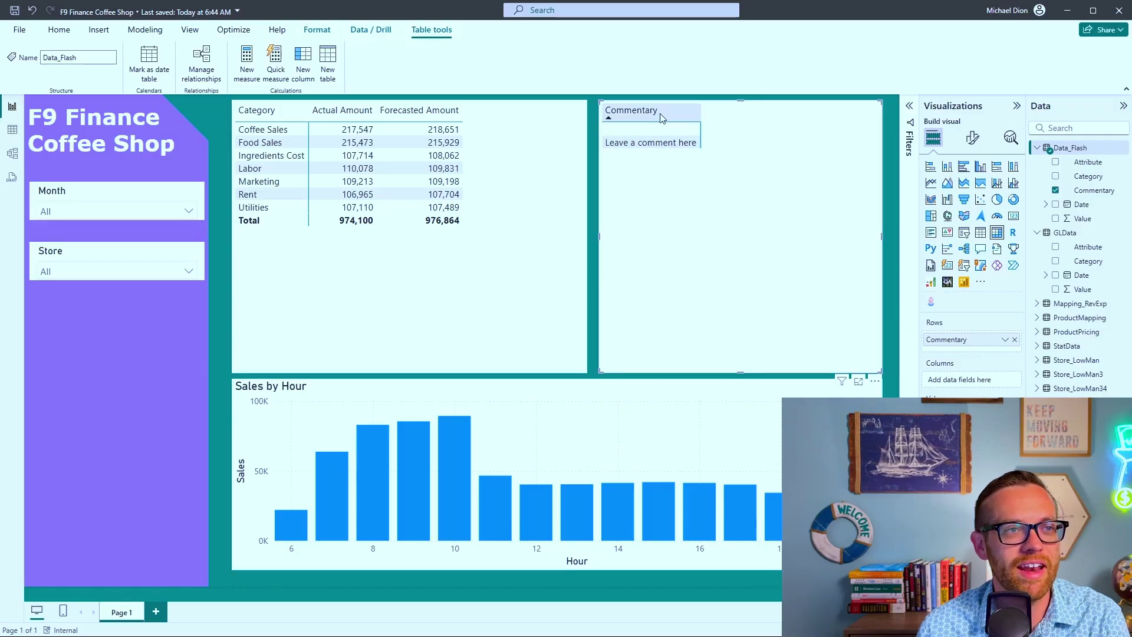
left_click(1004, 340)
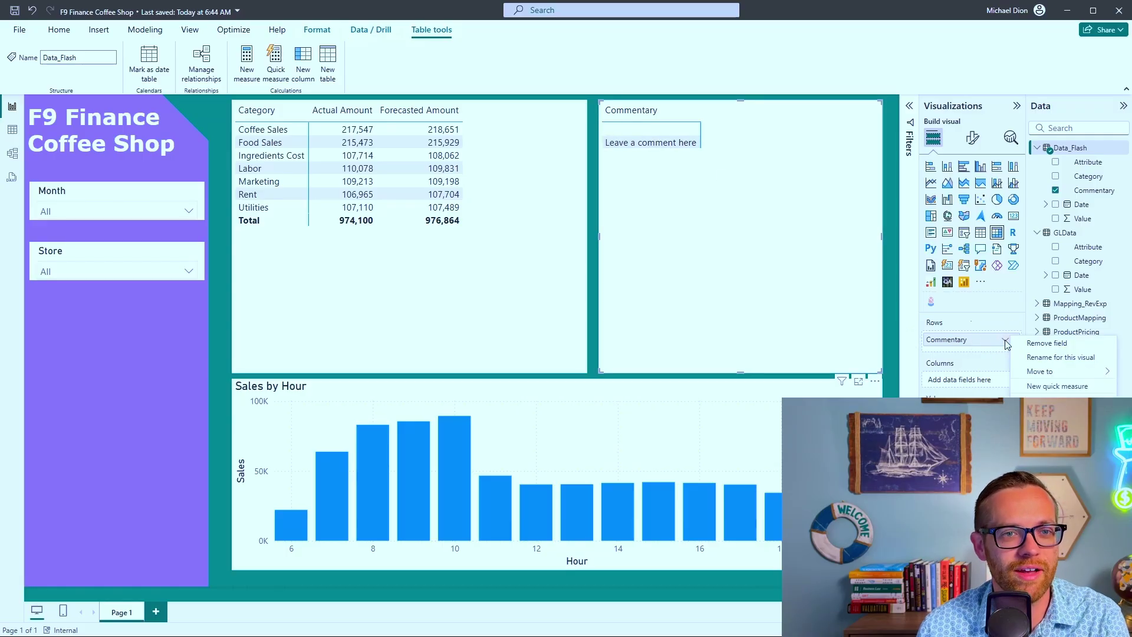
left_click(697, 117)
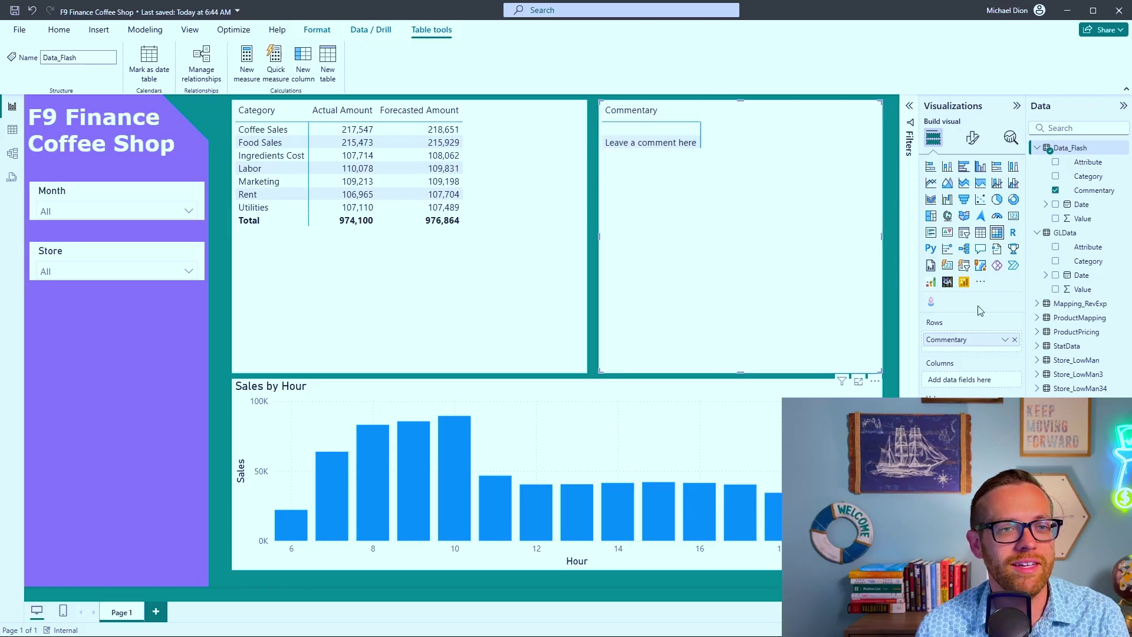
Set the Commentary visual's style preset to None, reviewing its Grid and Values settings.
left_click(972, 138)
left_click(951, 219)
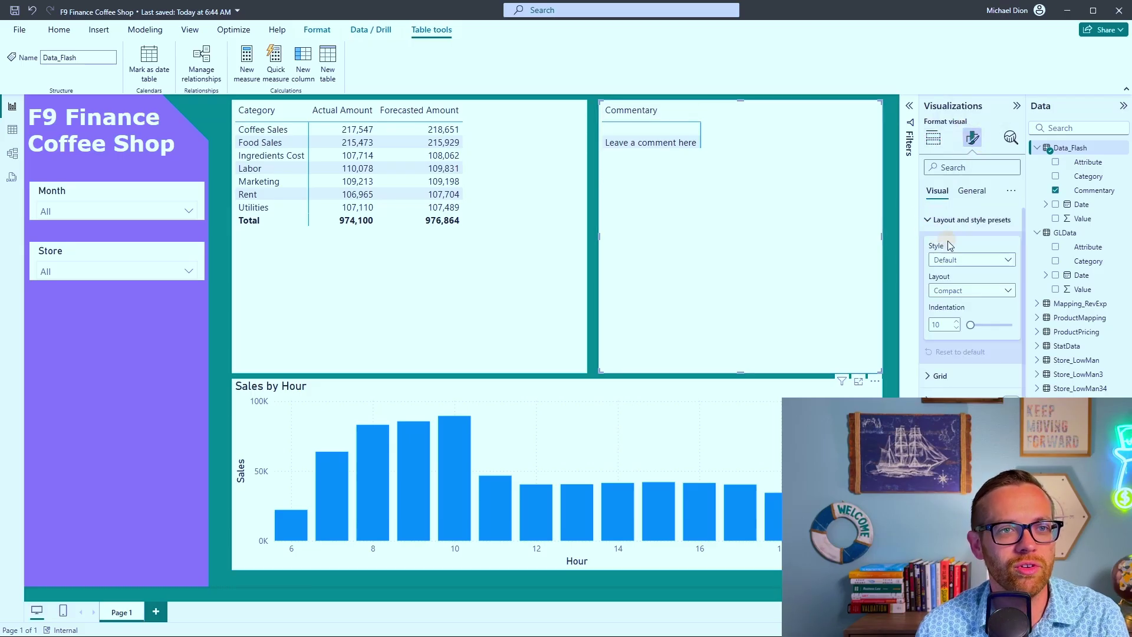
left_click(955, 259)
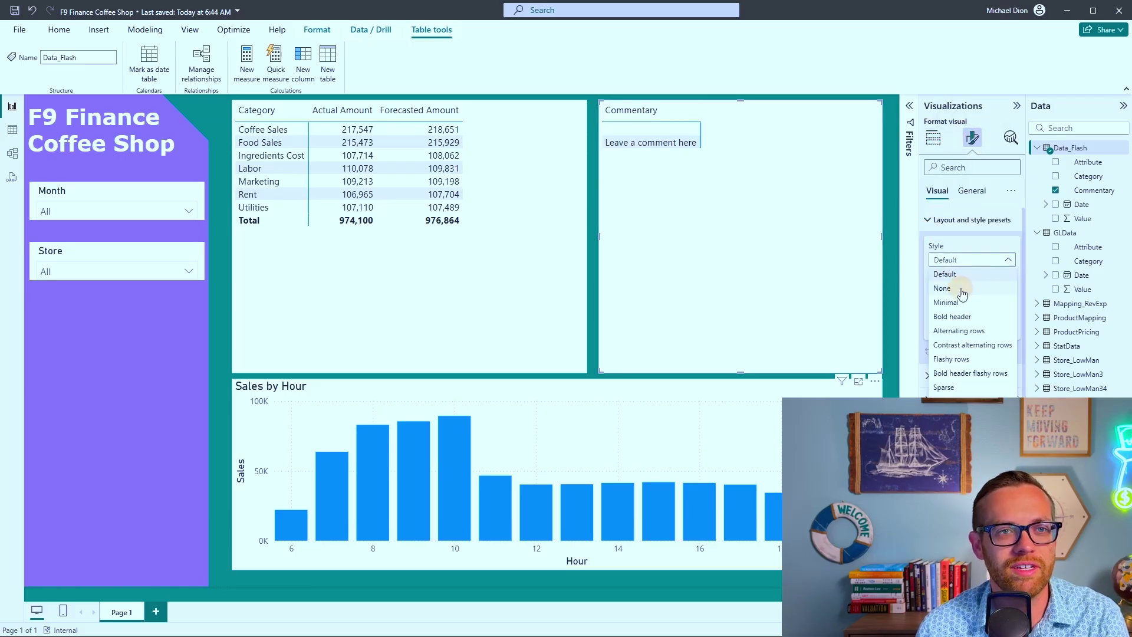
left_click(962, 293)
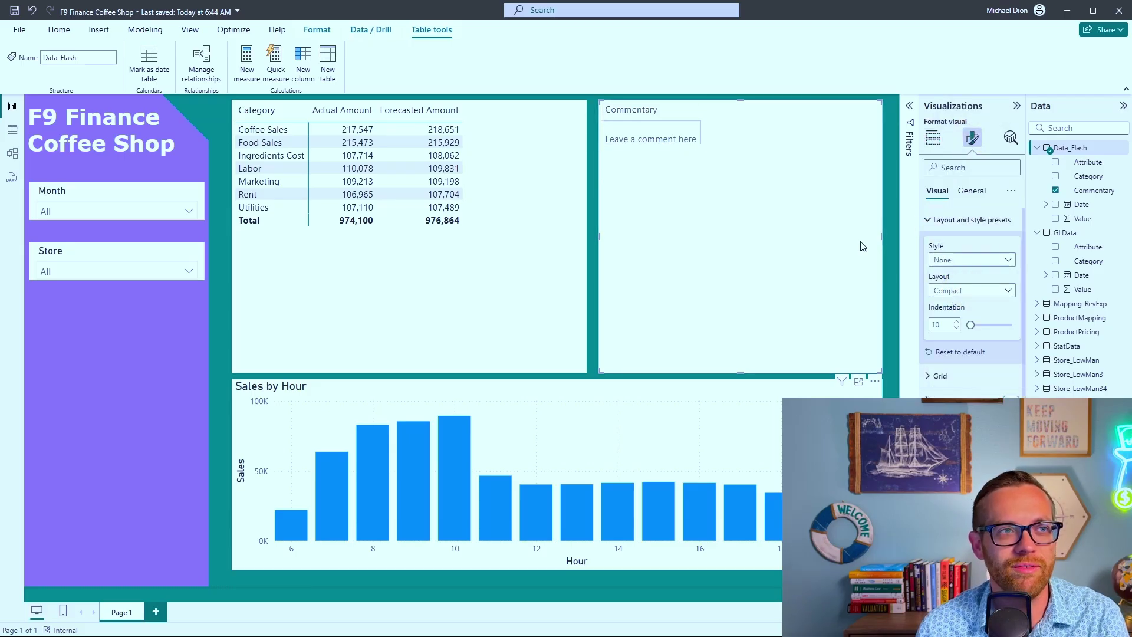
left_click(937, 376)
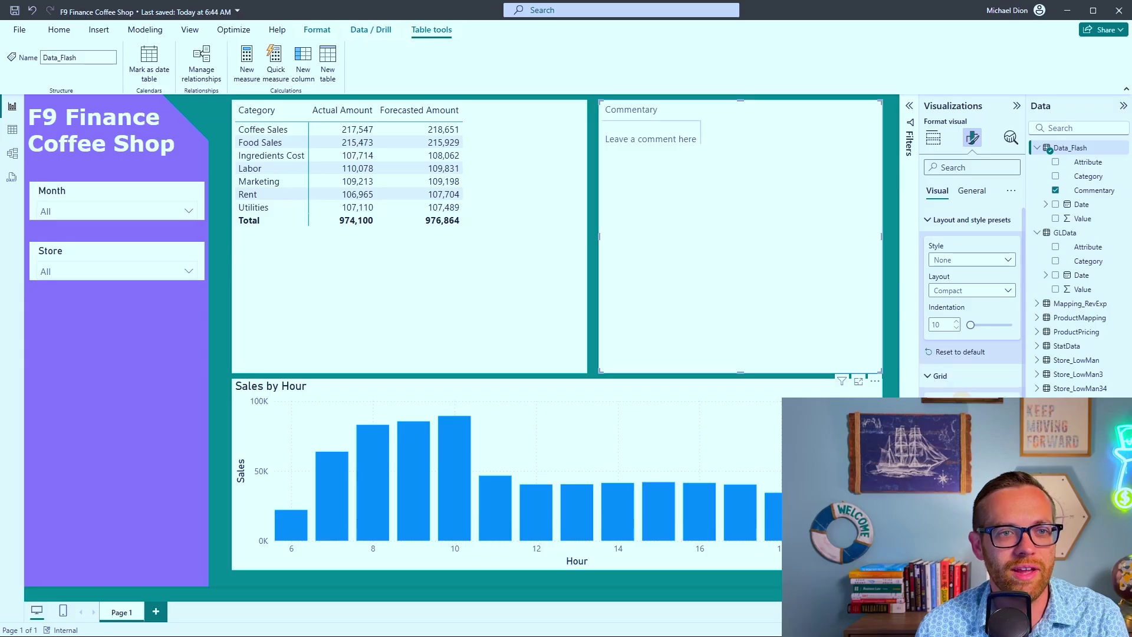
left_click(933, 376)
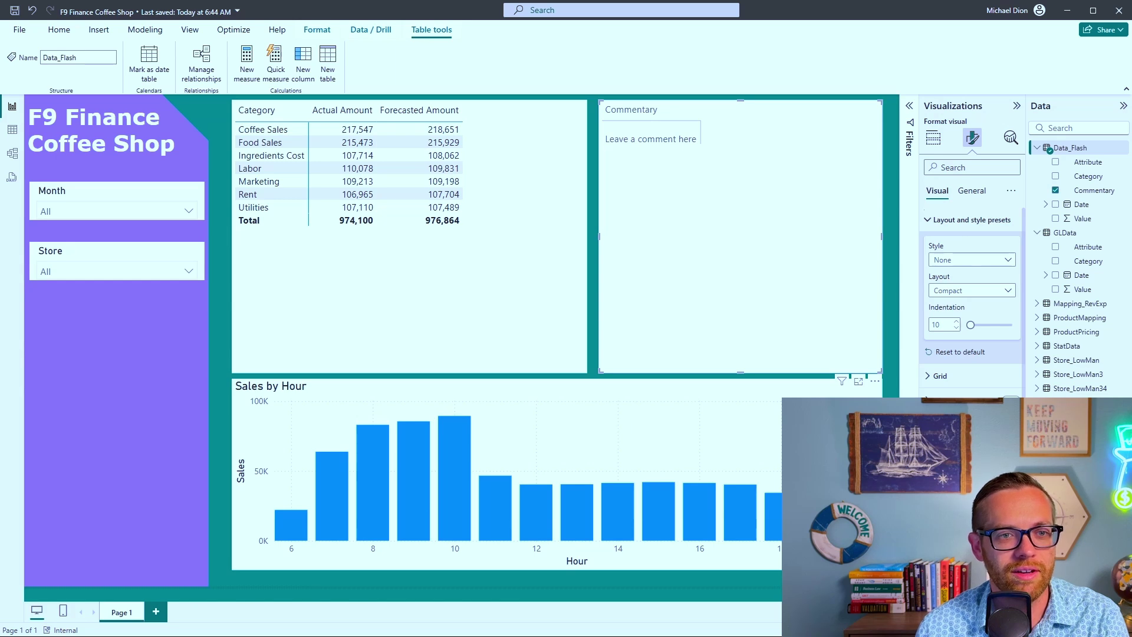
scroll(972, 306, "down", 3)
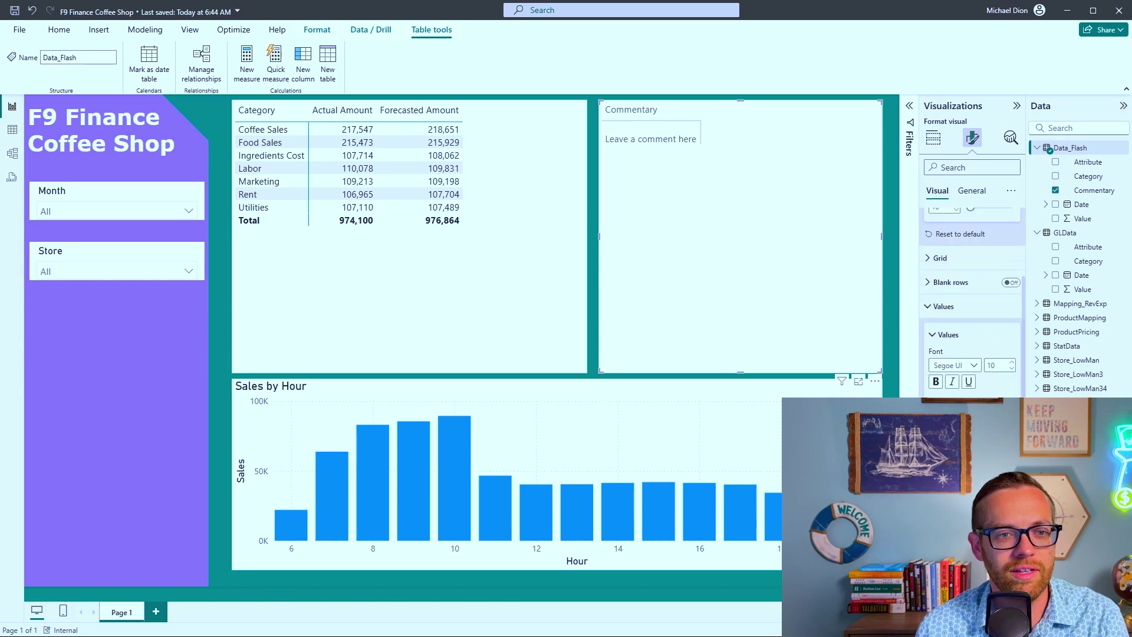
scroll(972, 295, "down", 3)
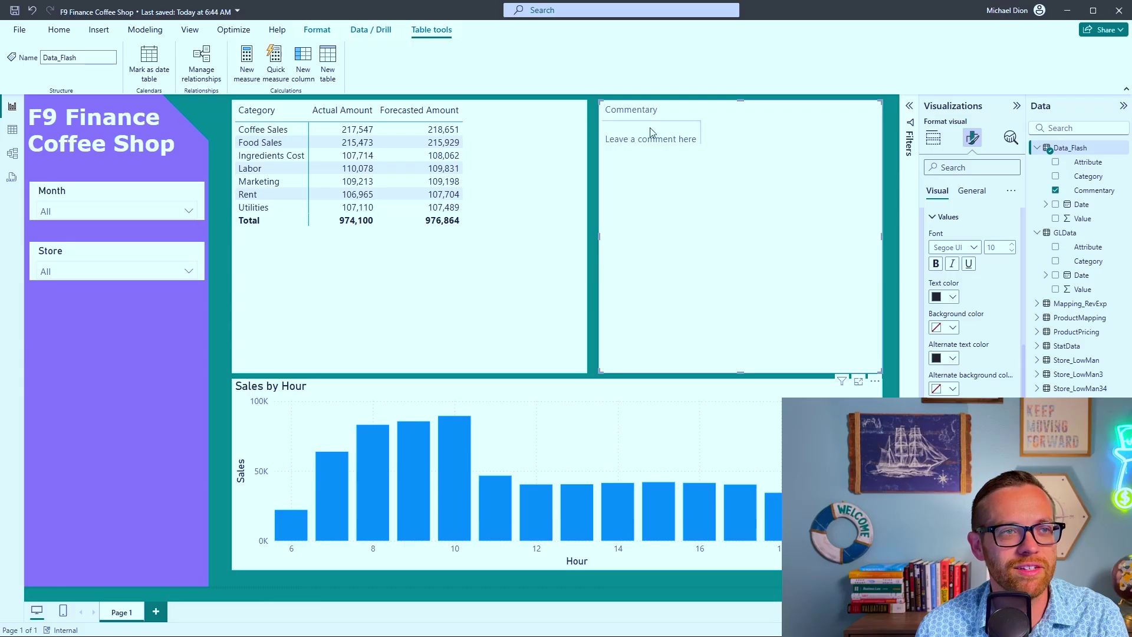
left_click(667, 139)
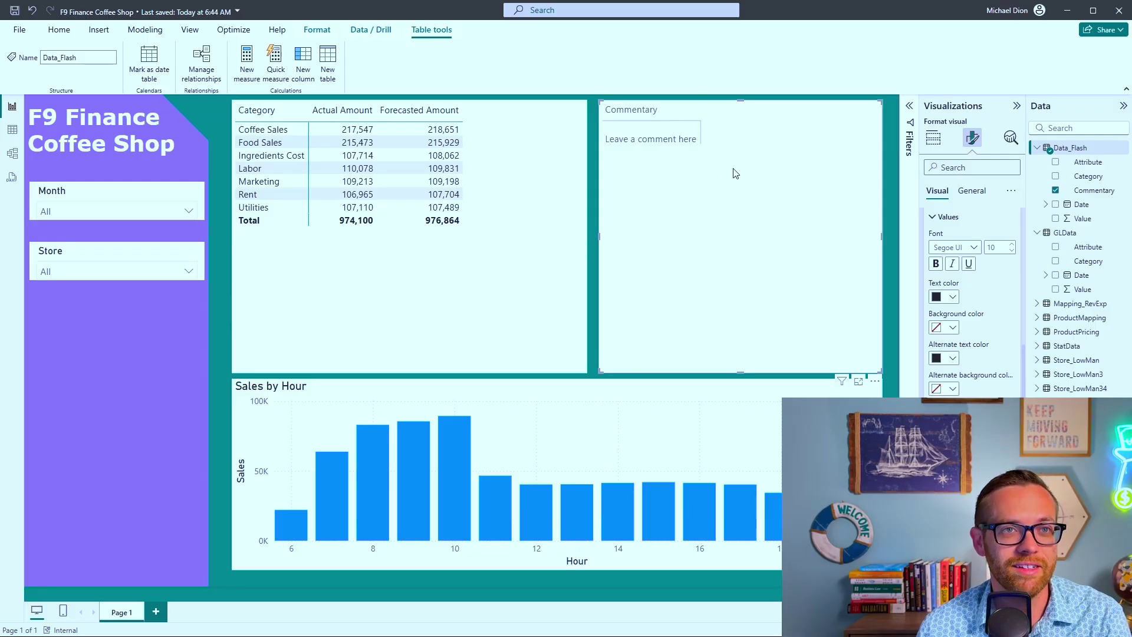
Publish the F9 Finance Coffee Shop report to the Power BI service, skipping the save prompt.
left_click(145, 30)
left_click(59, 29)
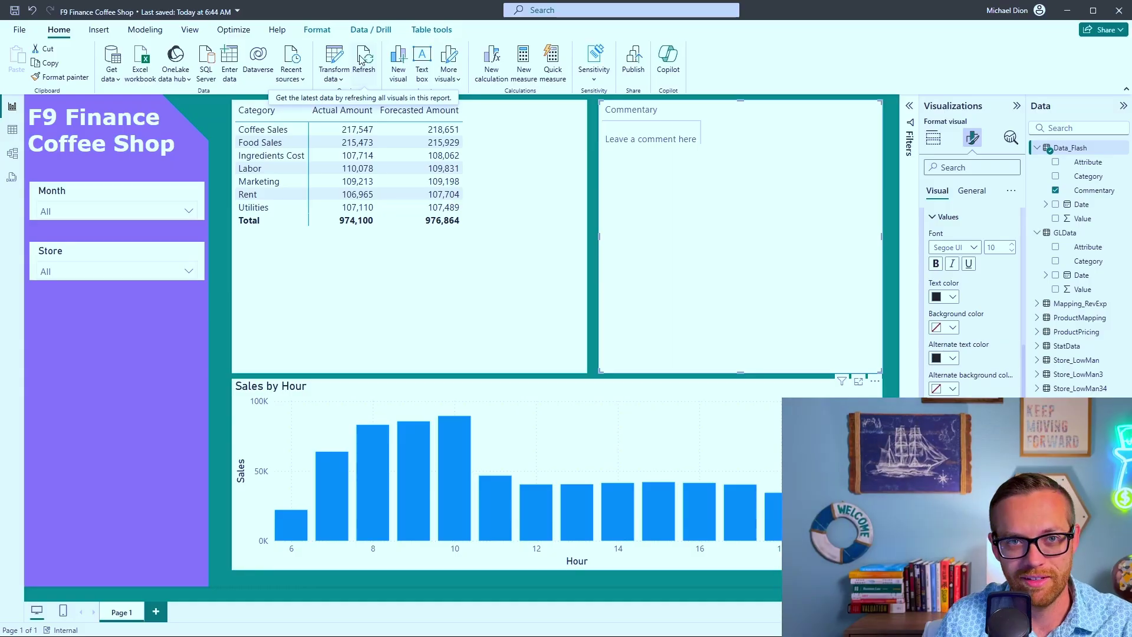
left_click(642, 66)
key("Escape")
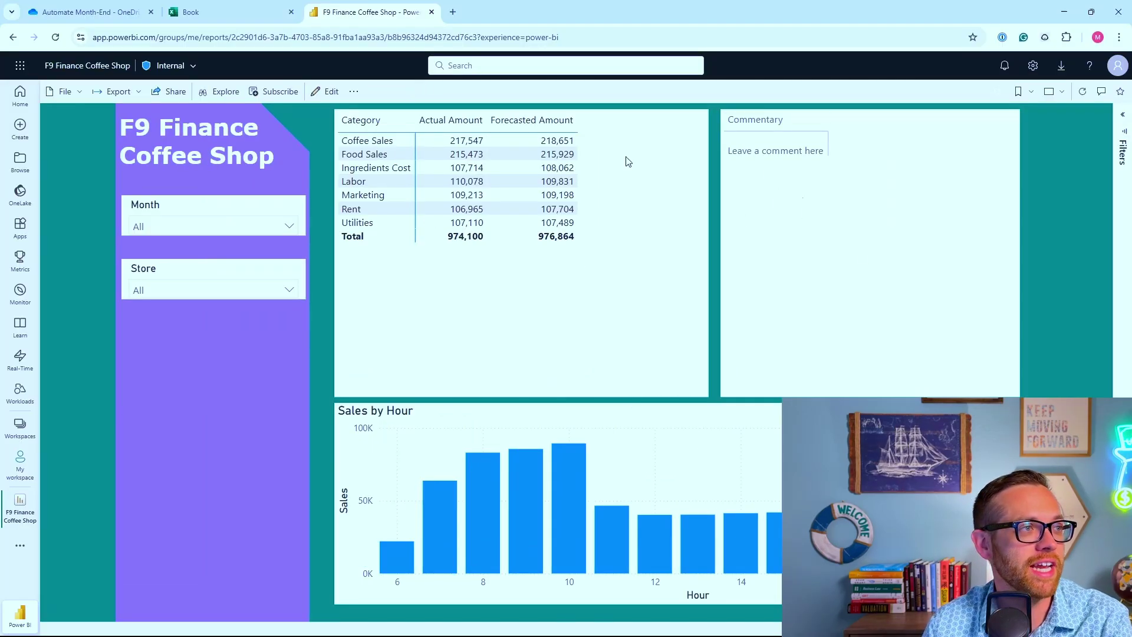
Create an email subscription to the report named Day 2 Flash.
left_click(280, 92)
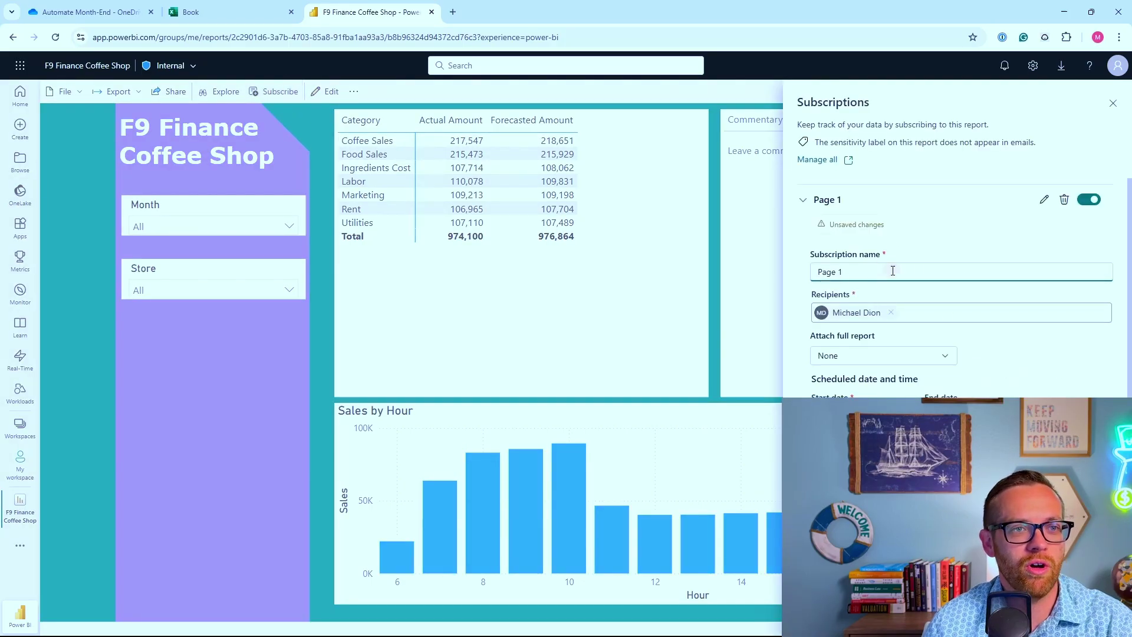
triple_click(893, 271)
type("Day 2 Flash")
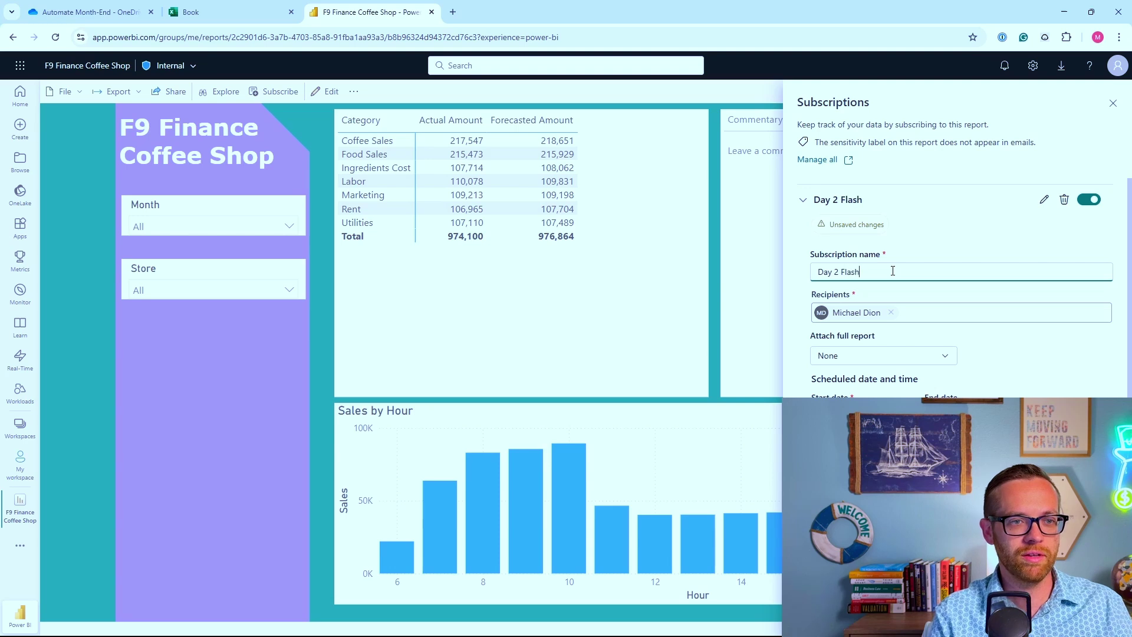
key("Tab")
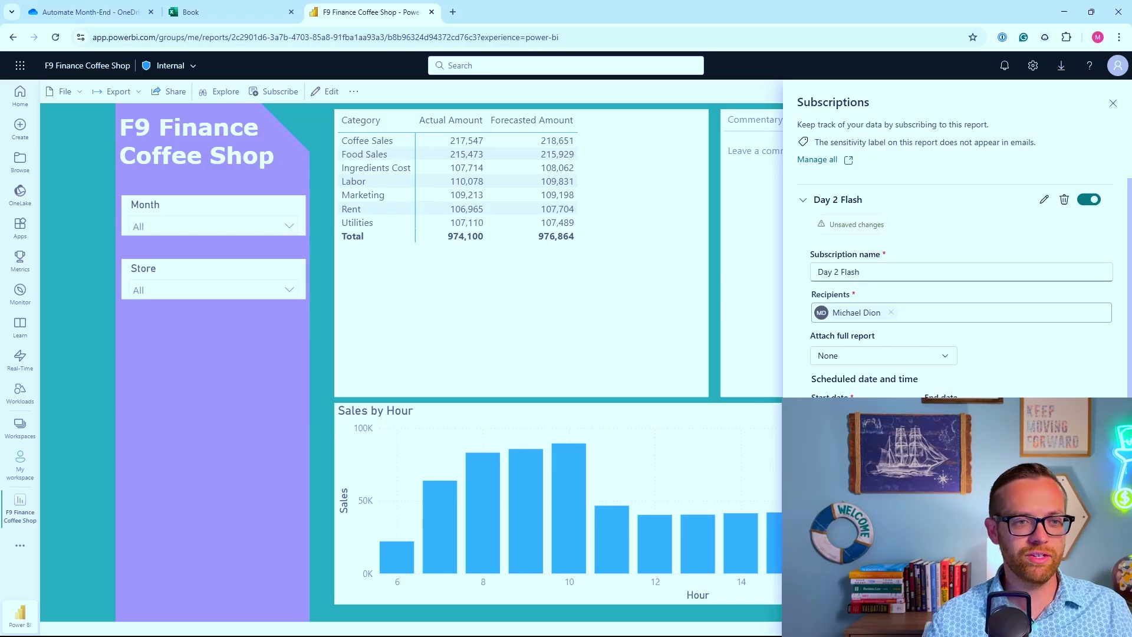
Schedule it monthly on the 2nd at 10 AM, save, then switch it off.
scroll(955, 289, "down", 3)
left_click(886, 325)
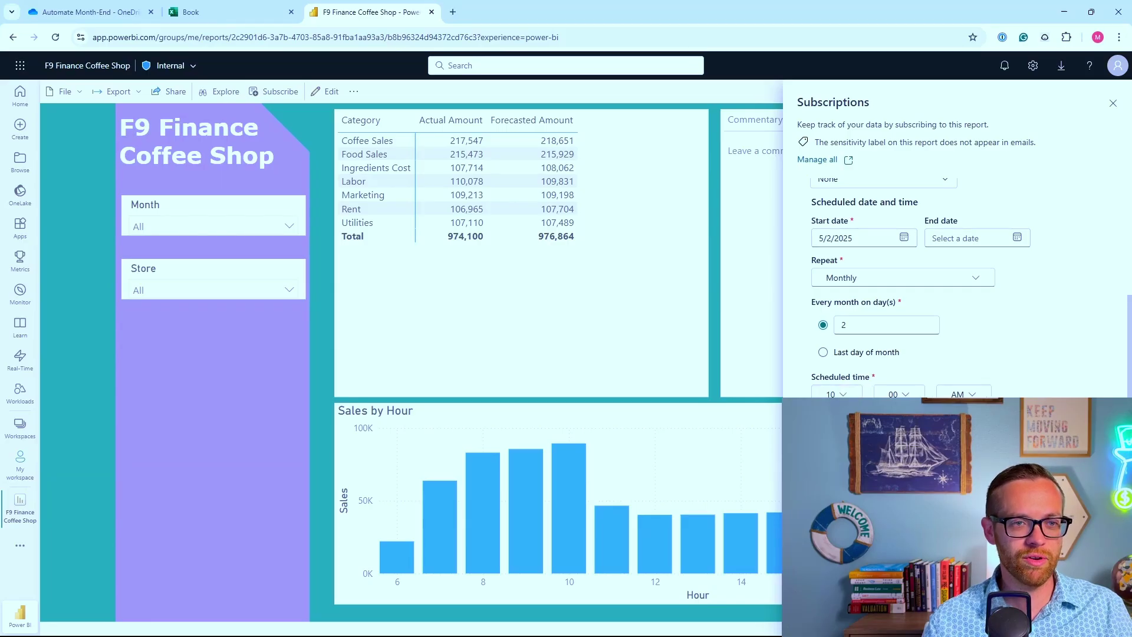
key("Tab")
type("10")
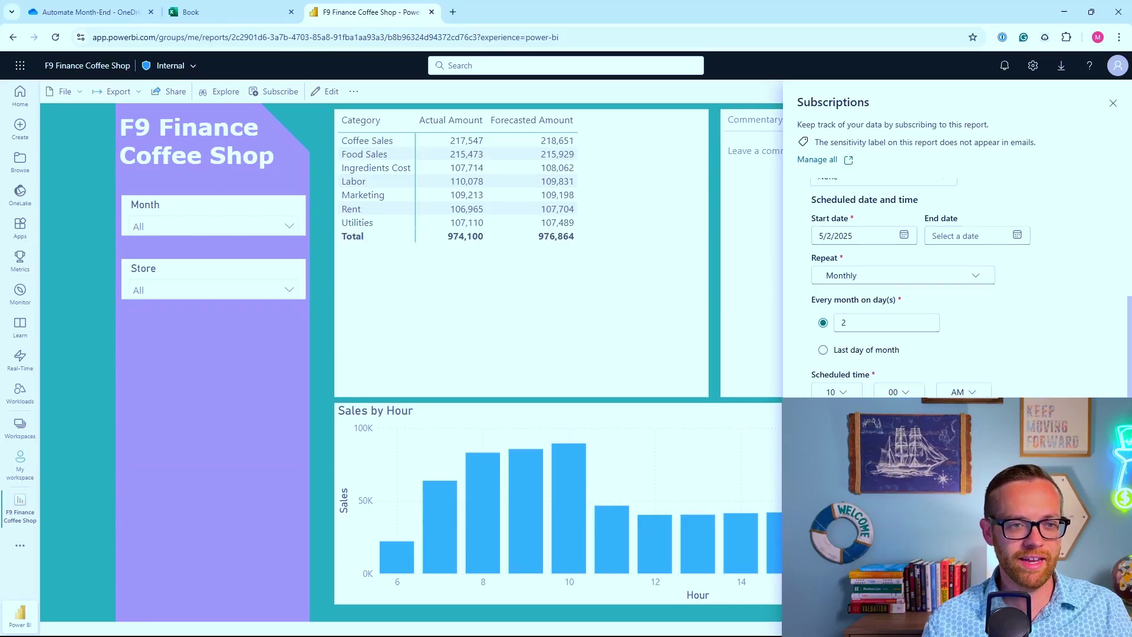
scroll(955, 289, "down", 1)
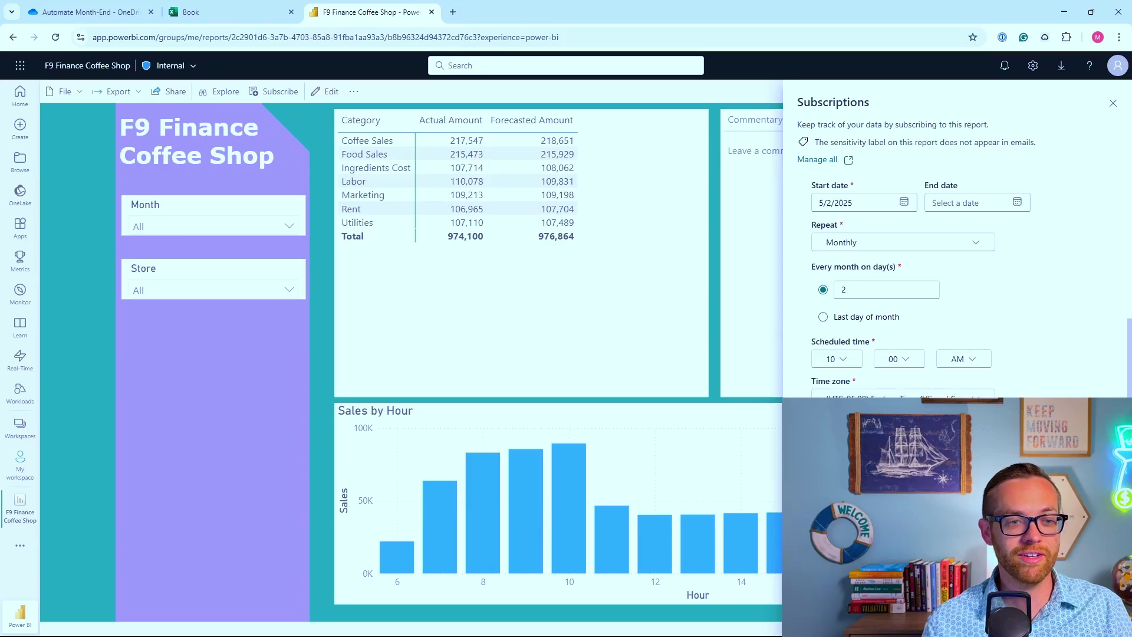
key("Return")
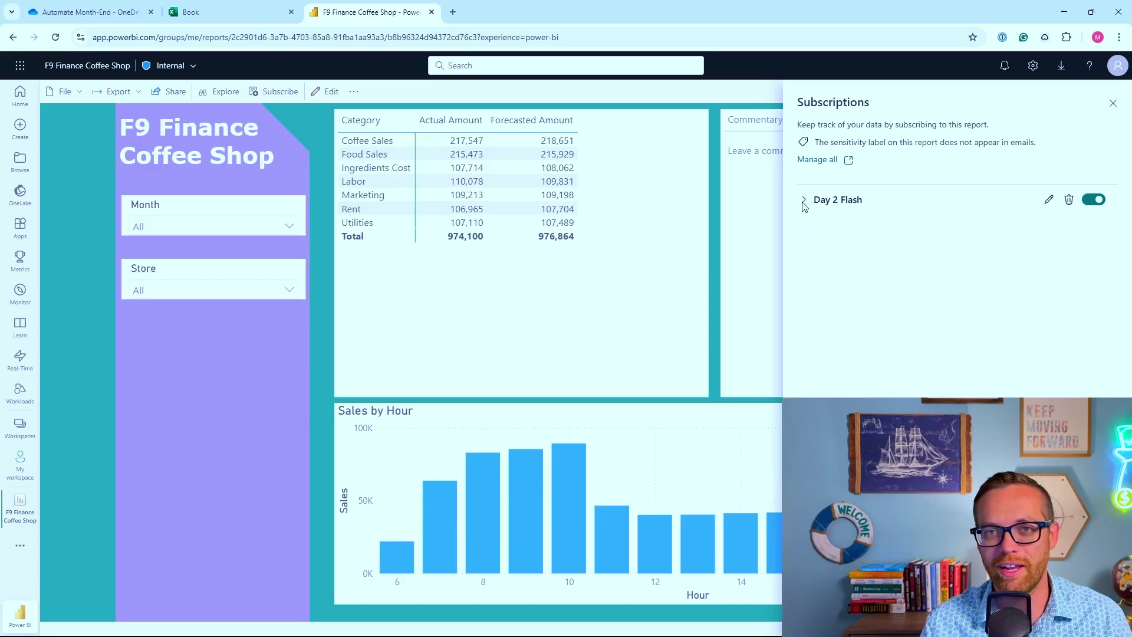
left_click(1090, 200)
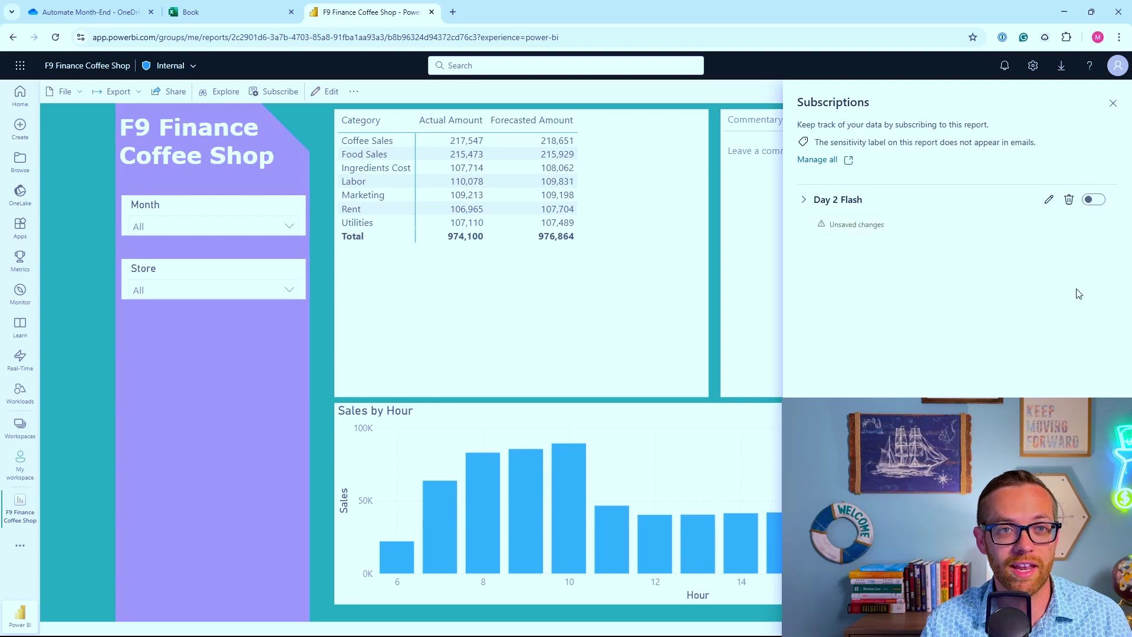
left_click(803, 199)
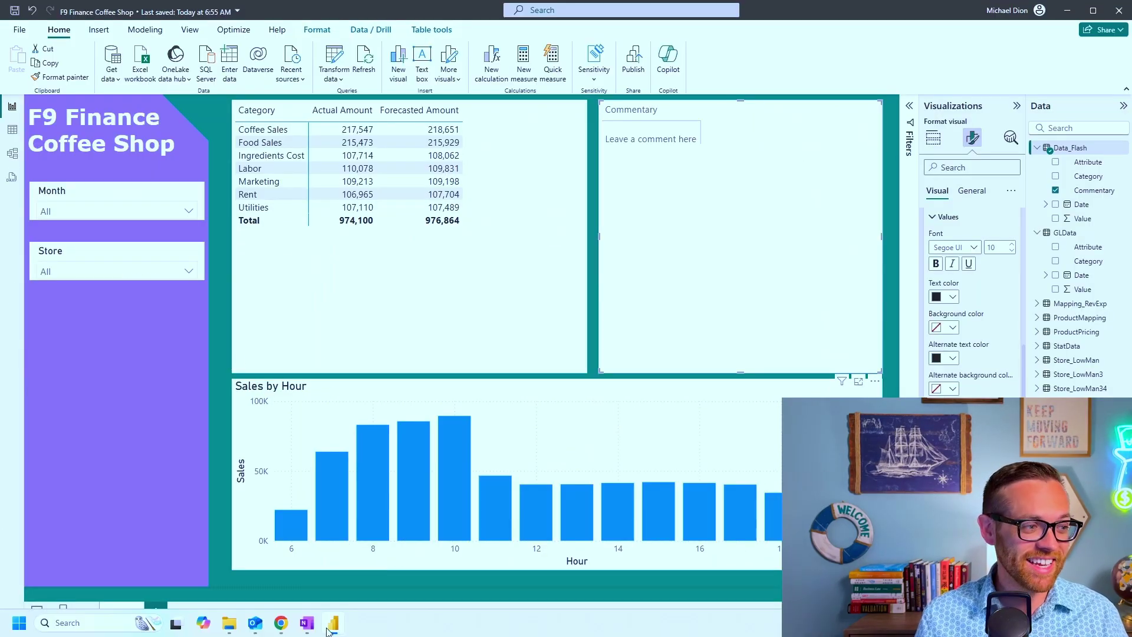
In OneDrive's Automate Month-End folder, create a new blank Excel workbook.
mouse_move(281, 623)
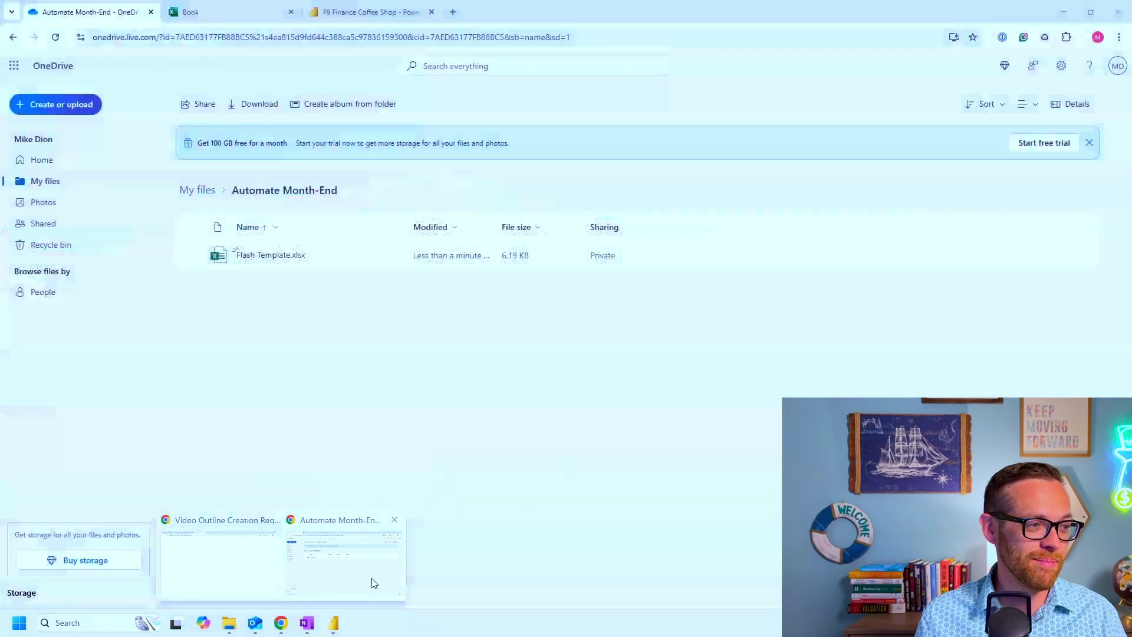
left_click(374, 584)
left_click(82, 113)
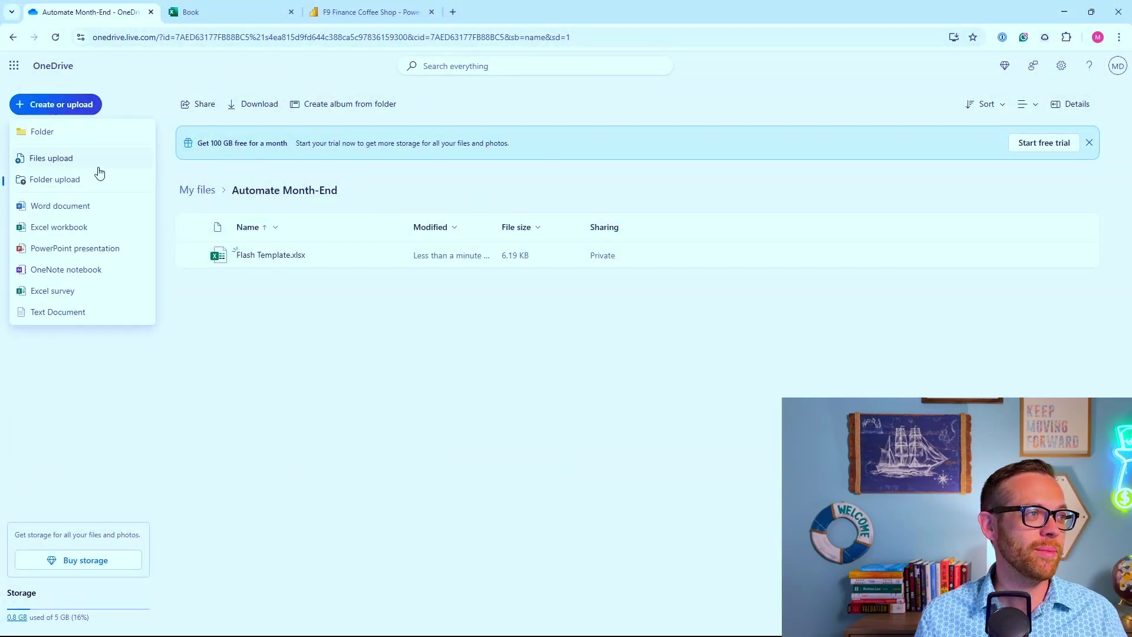
left_click(86, 226)
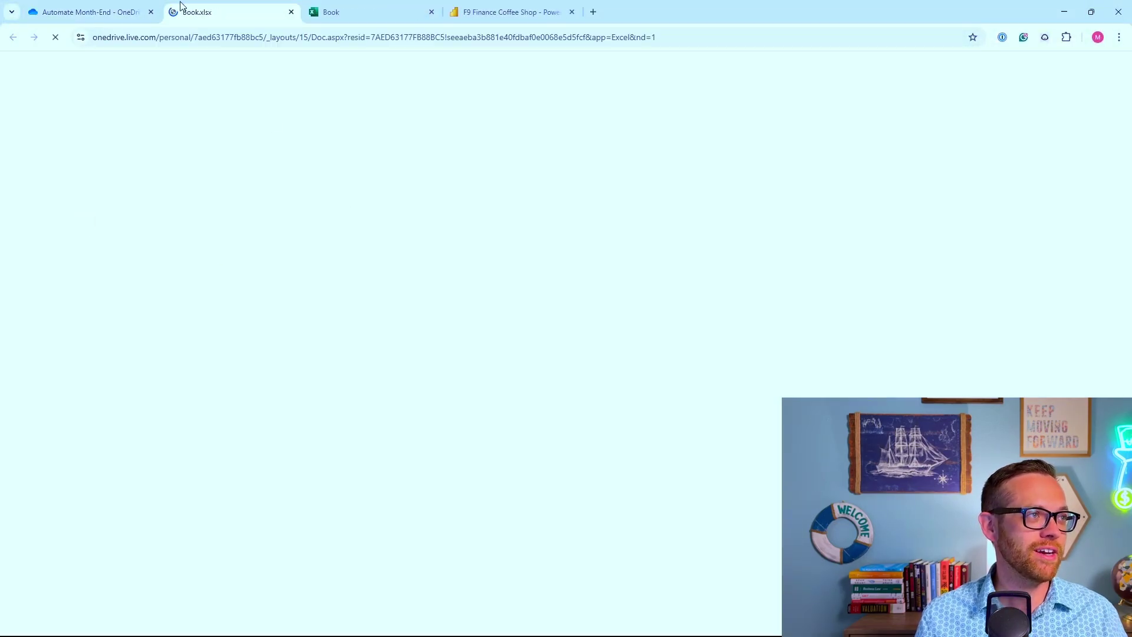
left_click(74, 69)
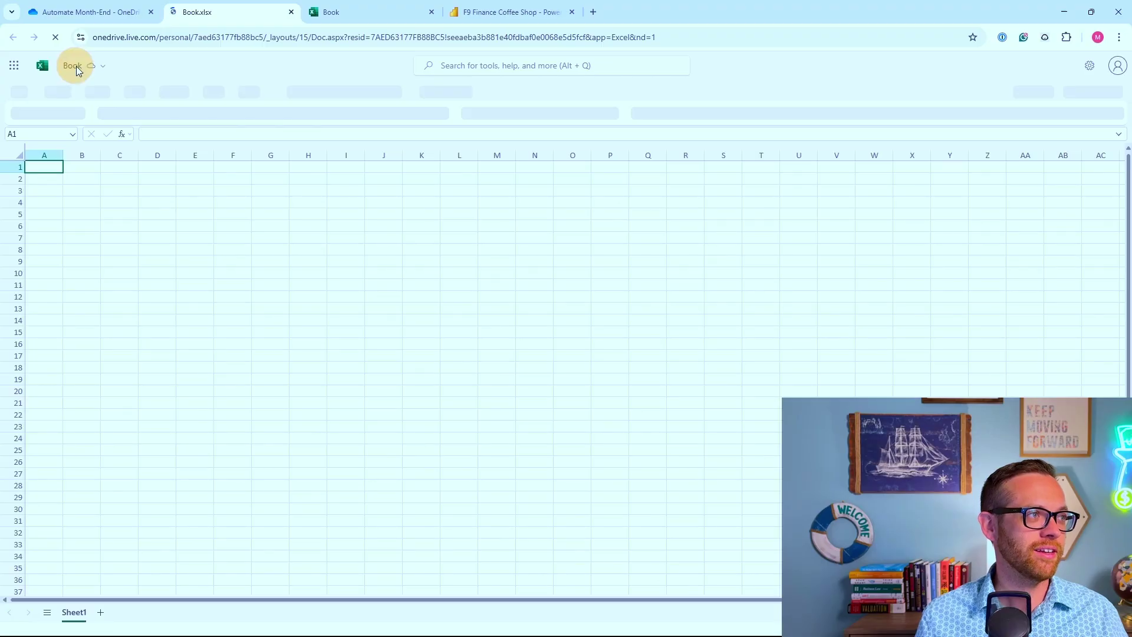
left_click(78, 71)
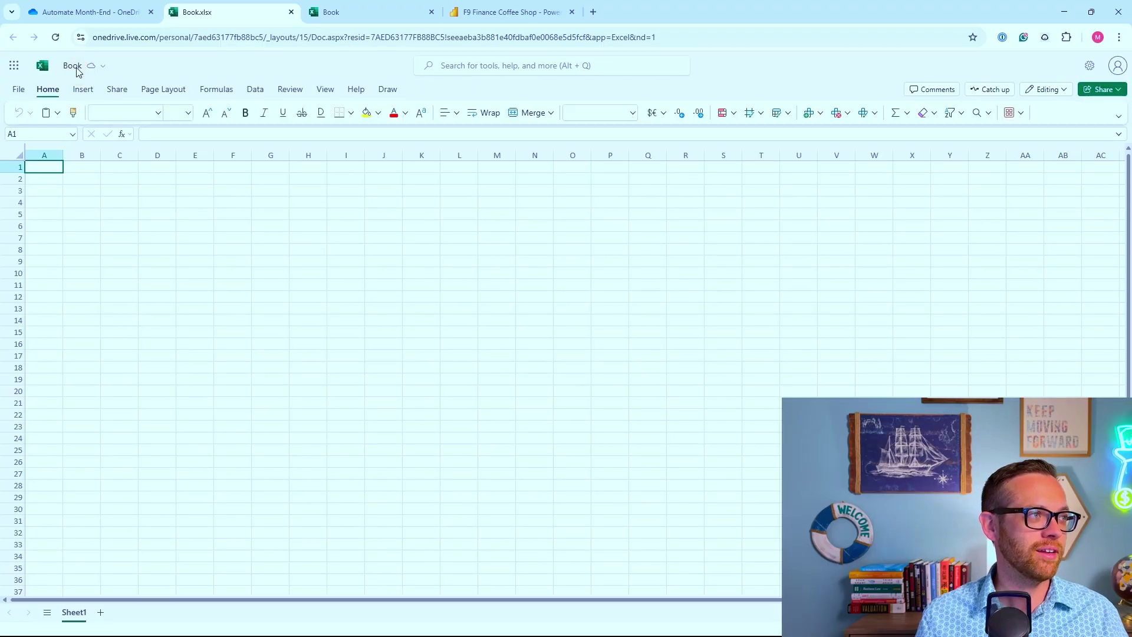
left_click(76, 67)
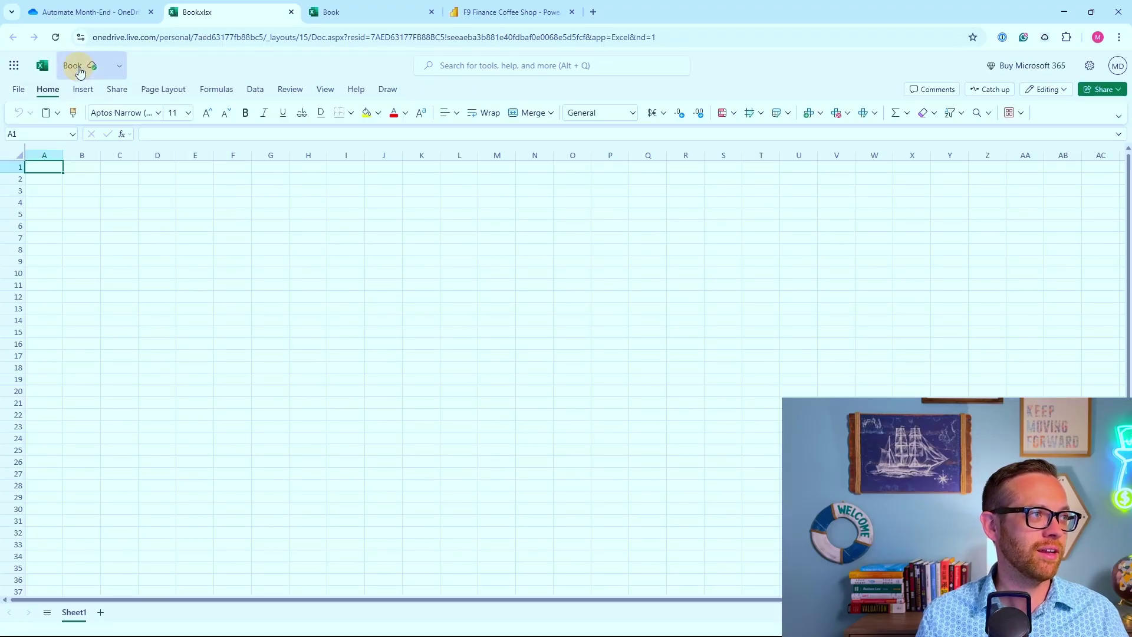
Rename the new workbook to WD5 Commentary.
left_click(77, 68)
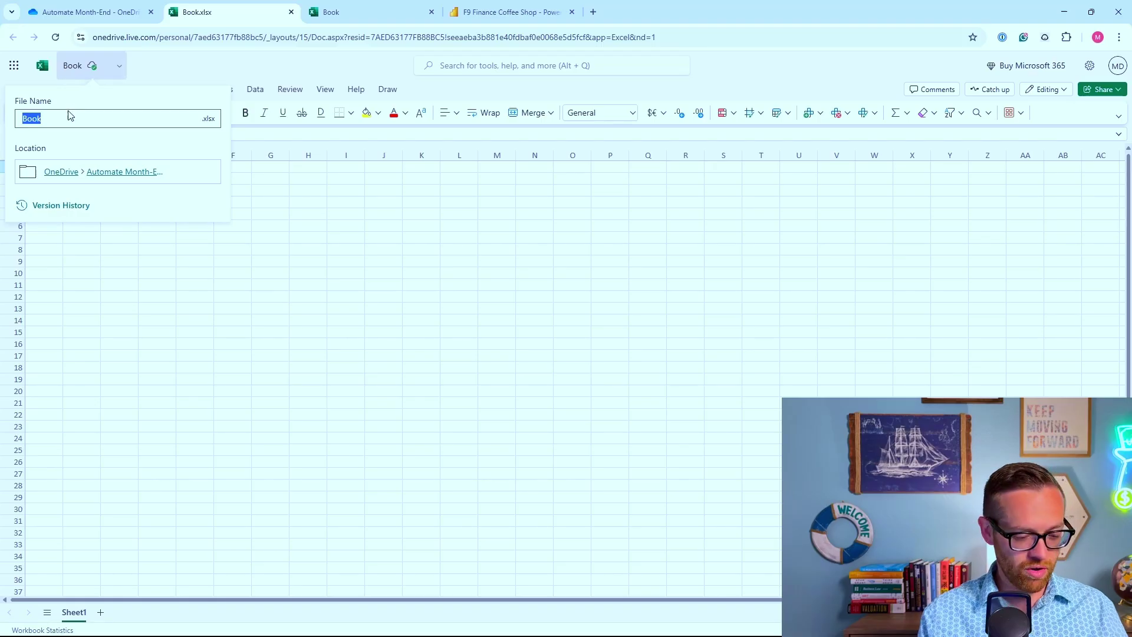
type("WD5 Commentary")
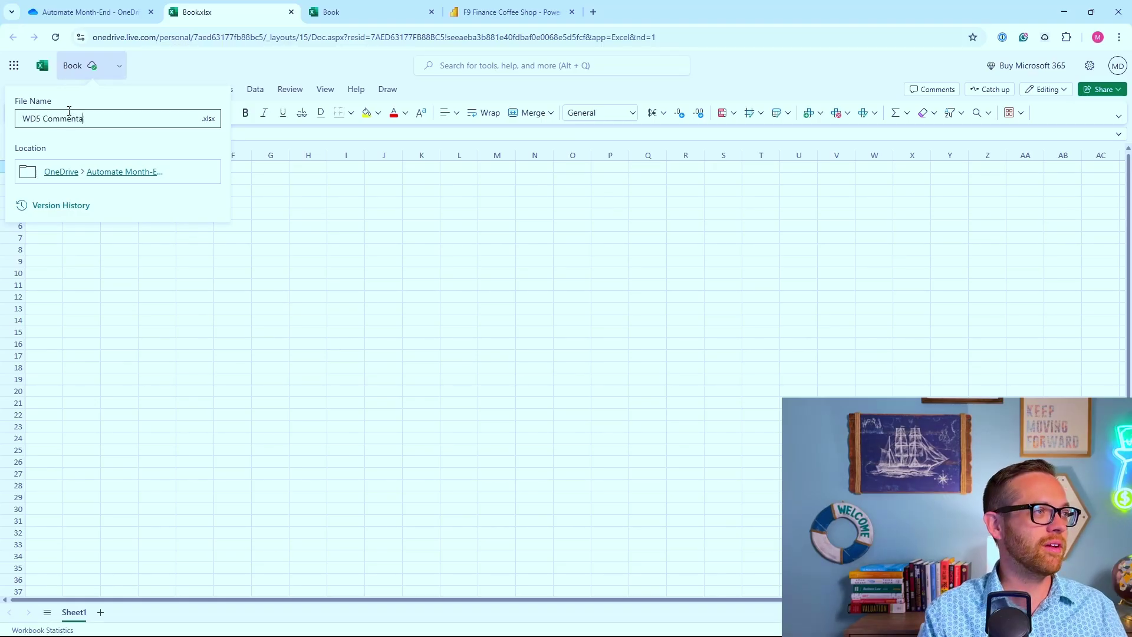
key("Return")
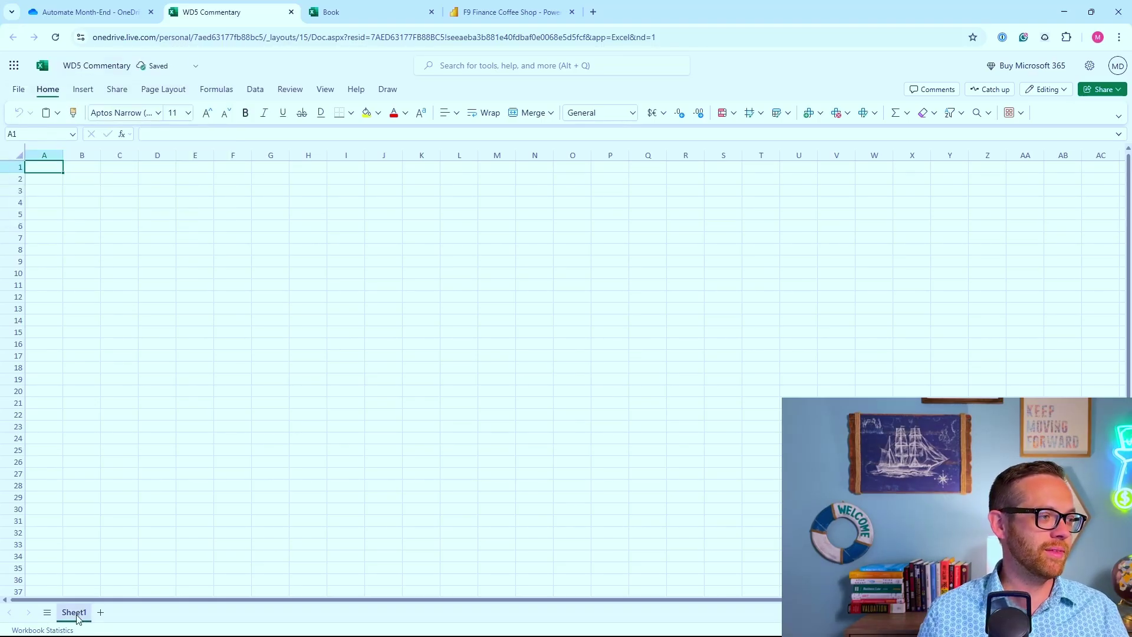
Rename the Sheet1 tab to Lower Manhattan.
double_click(76, 614)
type("Data")
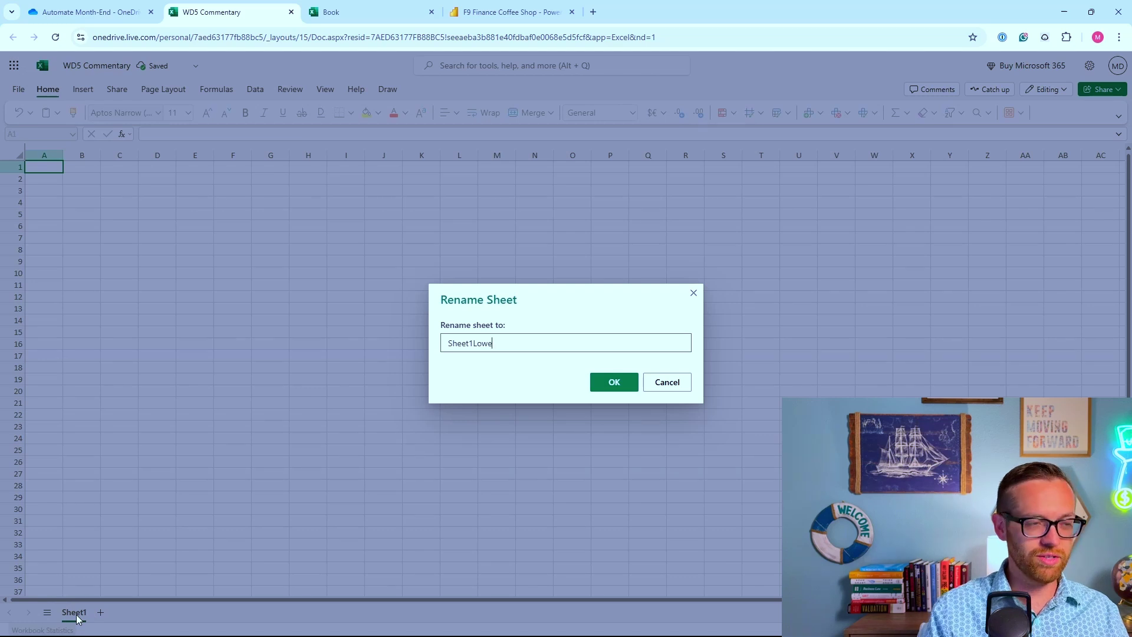
key("BackSpace")
key("BackSpace")
key("BackSpace")
key("BackSpace")
key("BackSpace")
key("BackSpace")
key("BackSpace")
key("BackSpace")
key("BackSpace")
key("BackSpace")
key("BackSpace")
type("Lower Manh")
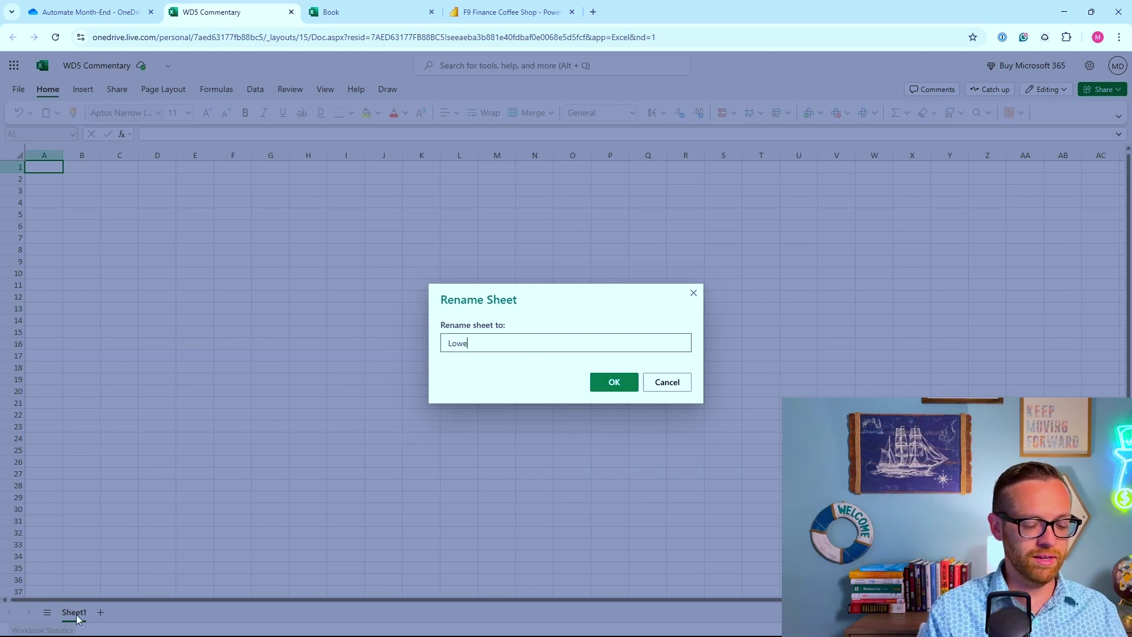
type("attan")
key("Return")
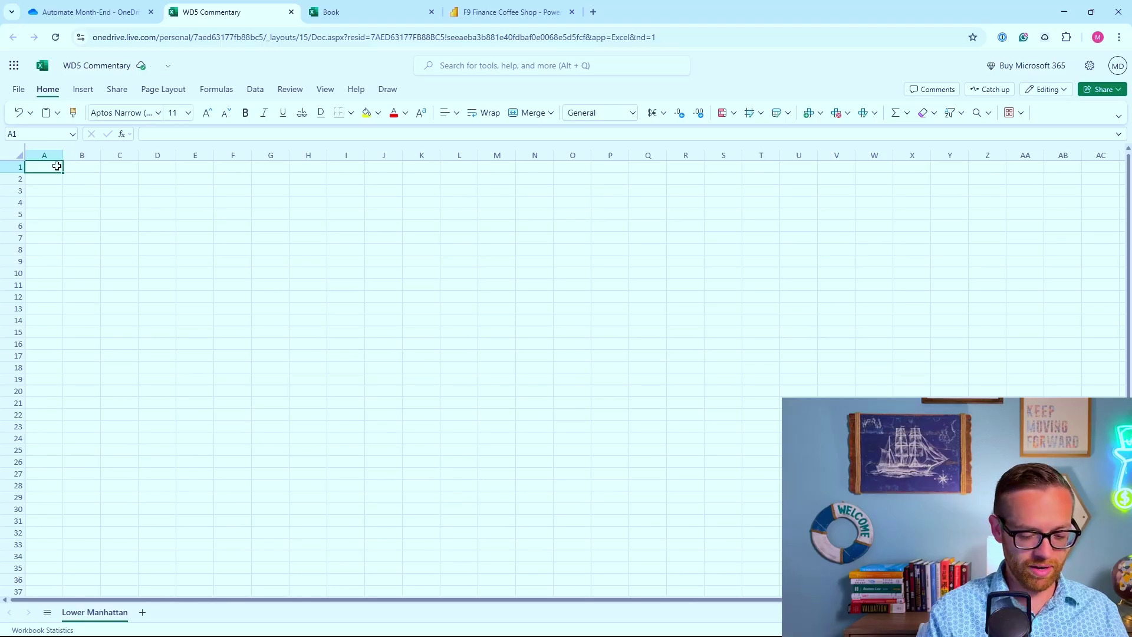
Enter bold headers Month, Store Location and Comparison in A1 to C1.
key("ctrl+b")
type("Mon")
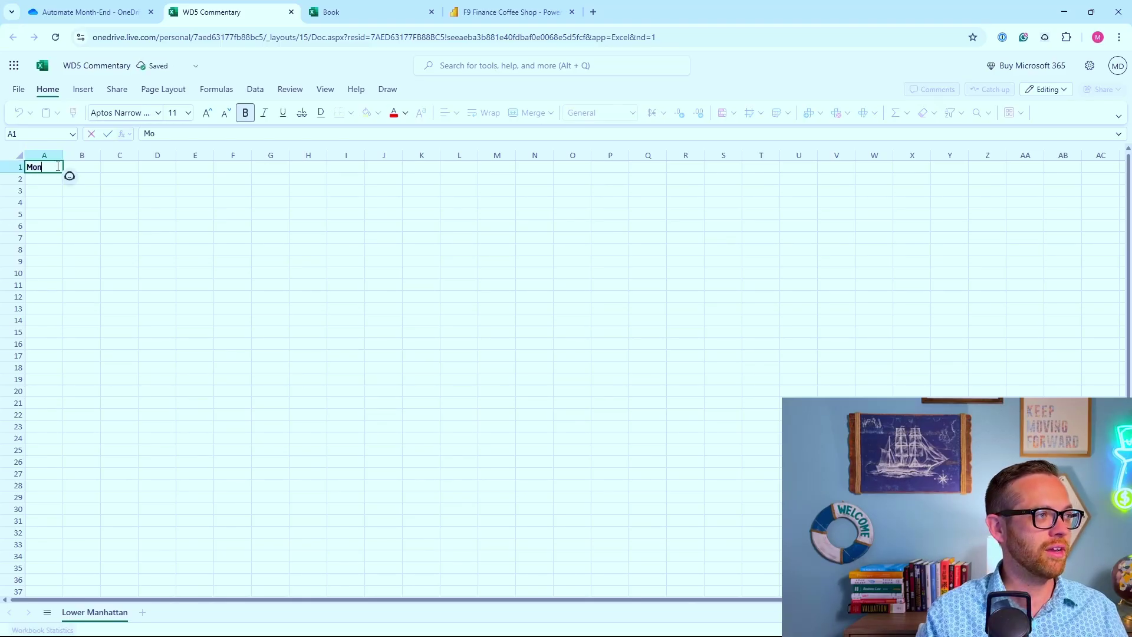
type("th")
key("Tab")
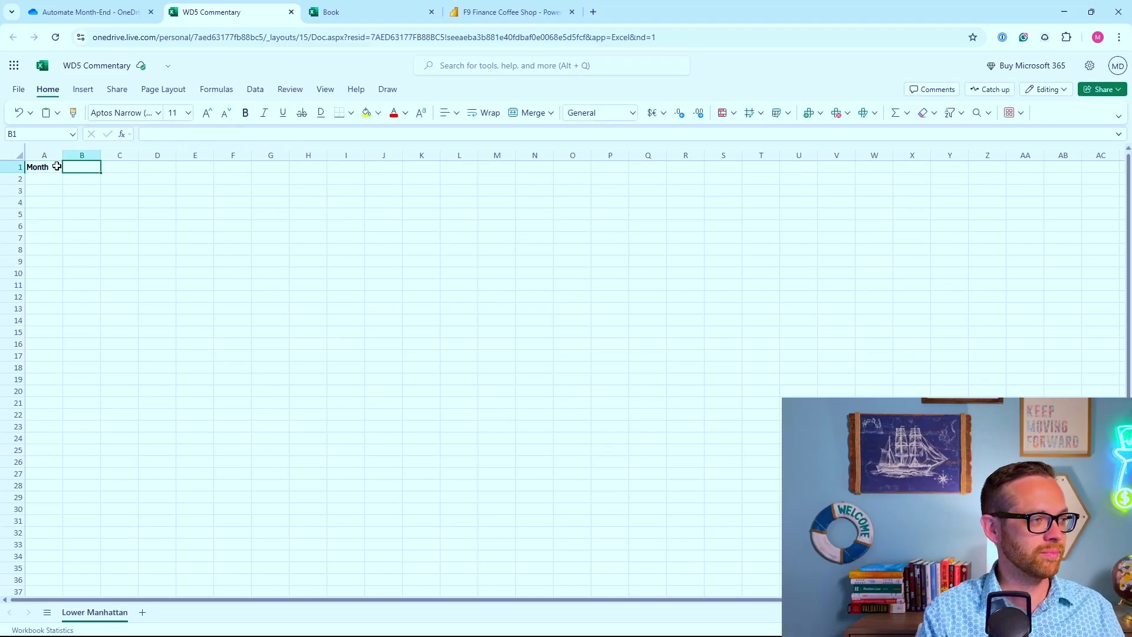
key("ctrl+b")
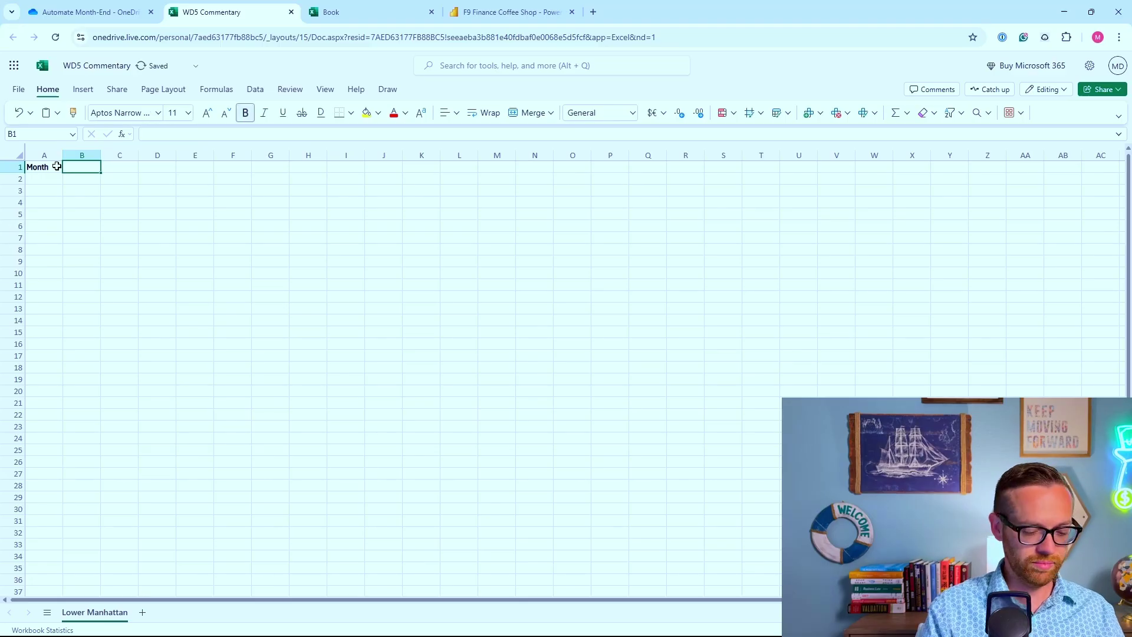
type("Store Location")
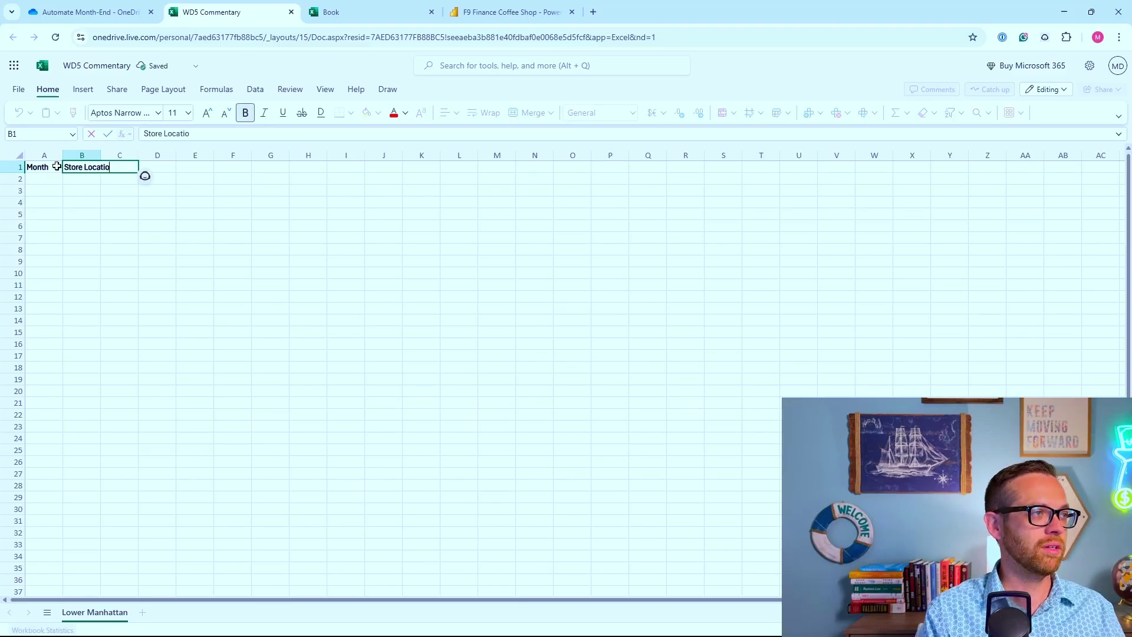
key("Tab")
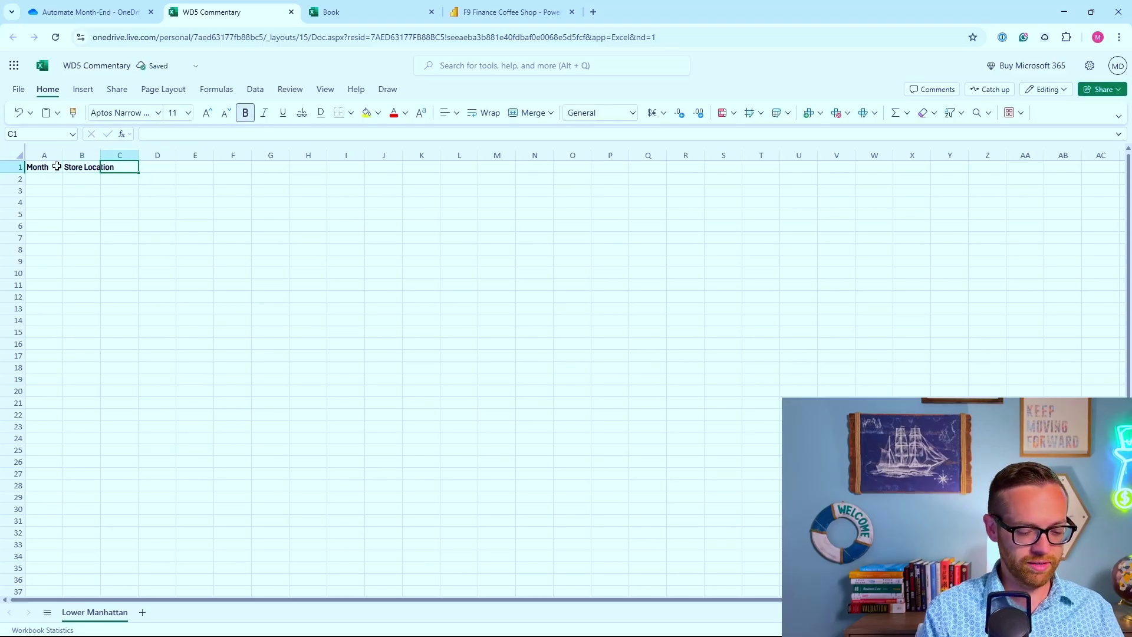
type("Comparison")
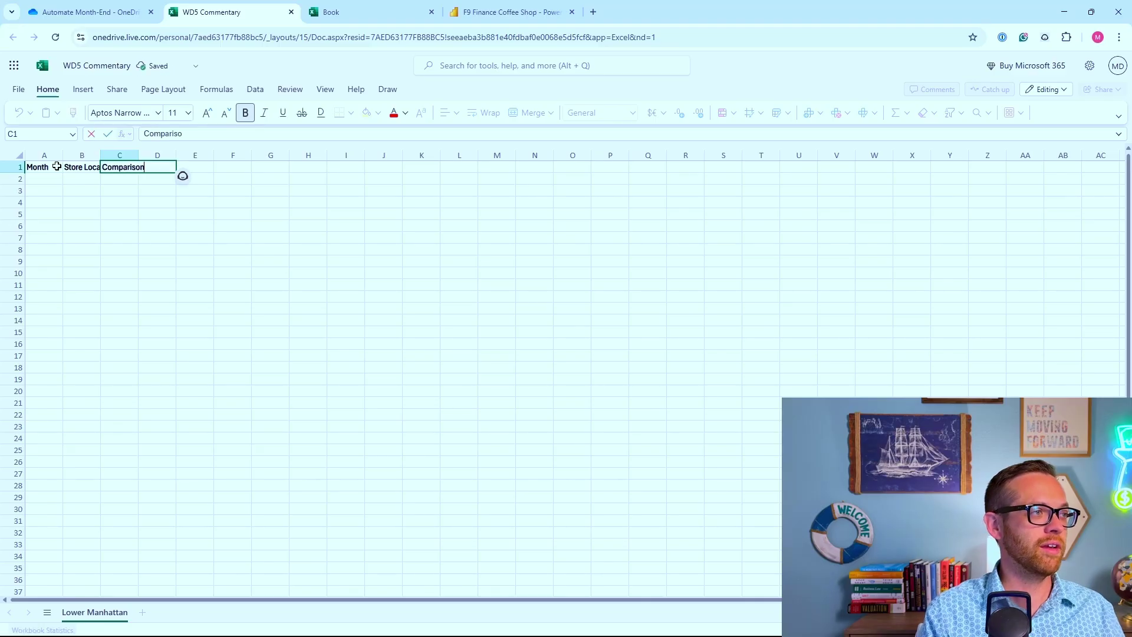
key("Return")
Enter Lower Manhattan in B2, autofit columns A–D, and add vs Budget and vs Prior Year in C2:C3.
type("L")
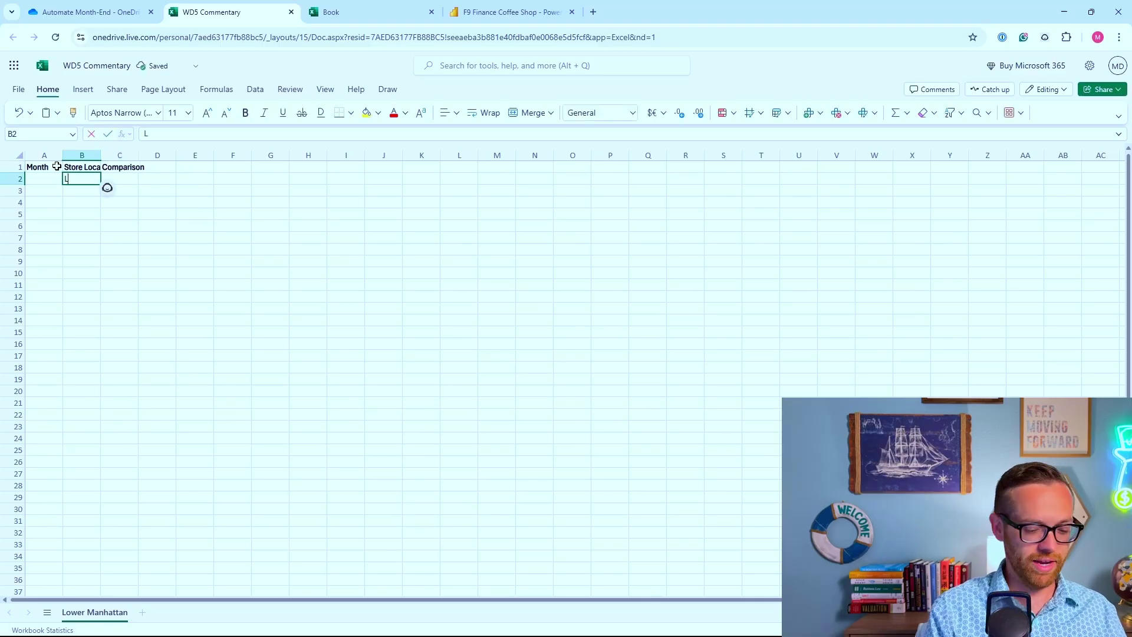
type("ower Manhattan")
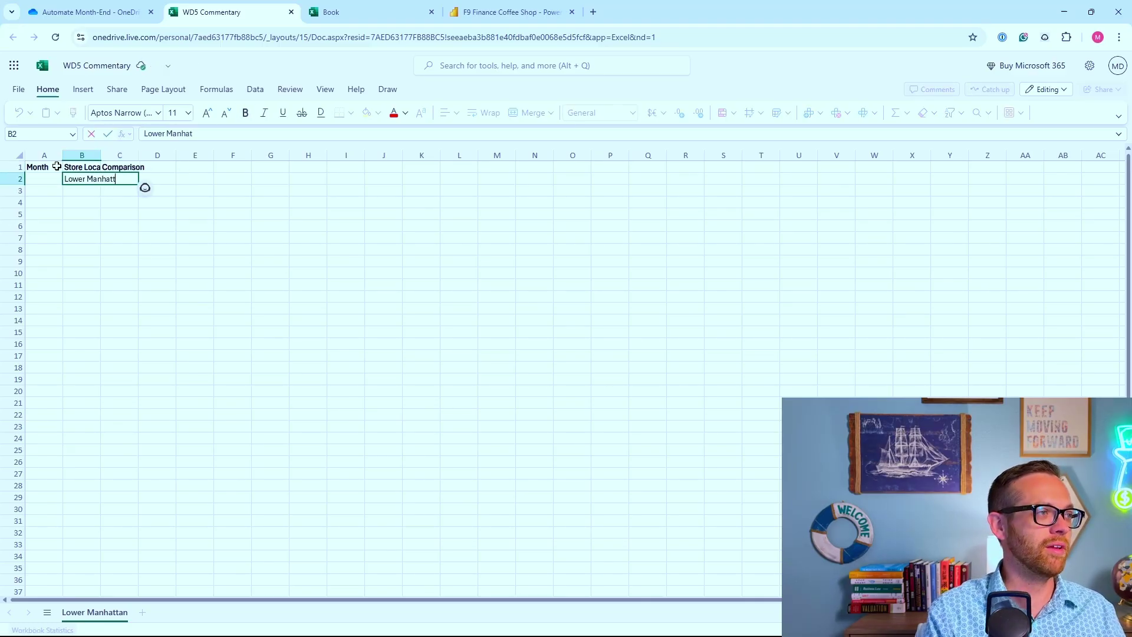
key("Tab")
left_click_drag(46, 155, 155, 155)
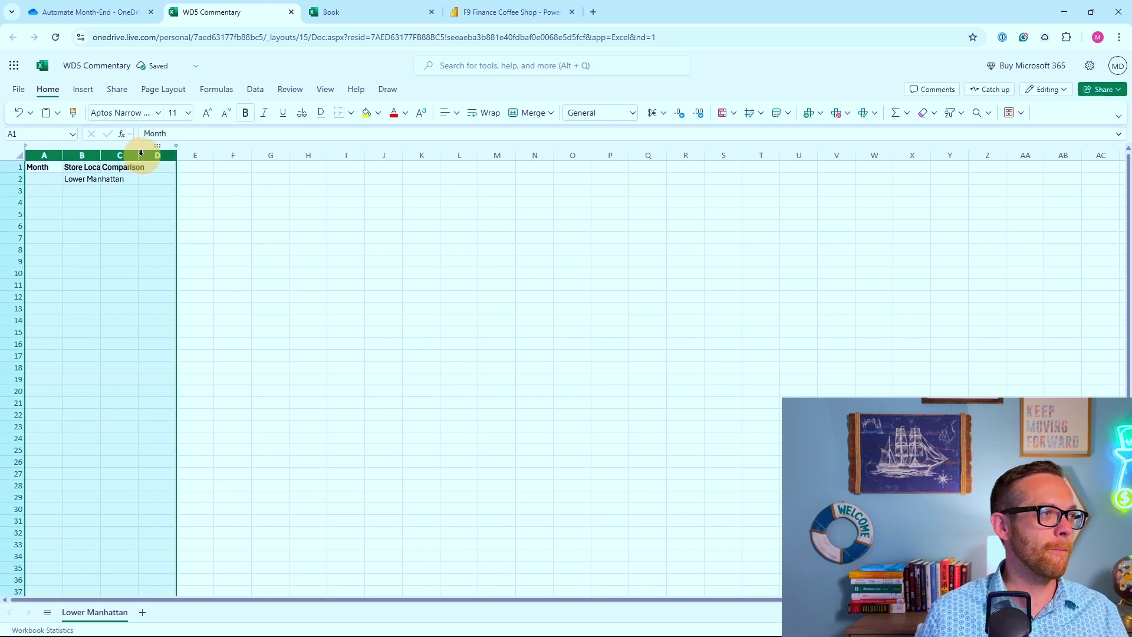
double_click(136, 155)
left_click(159, 179)
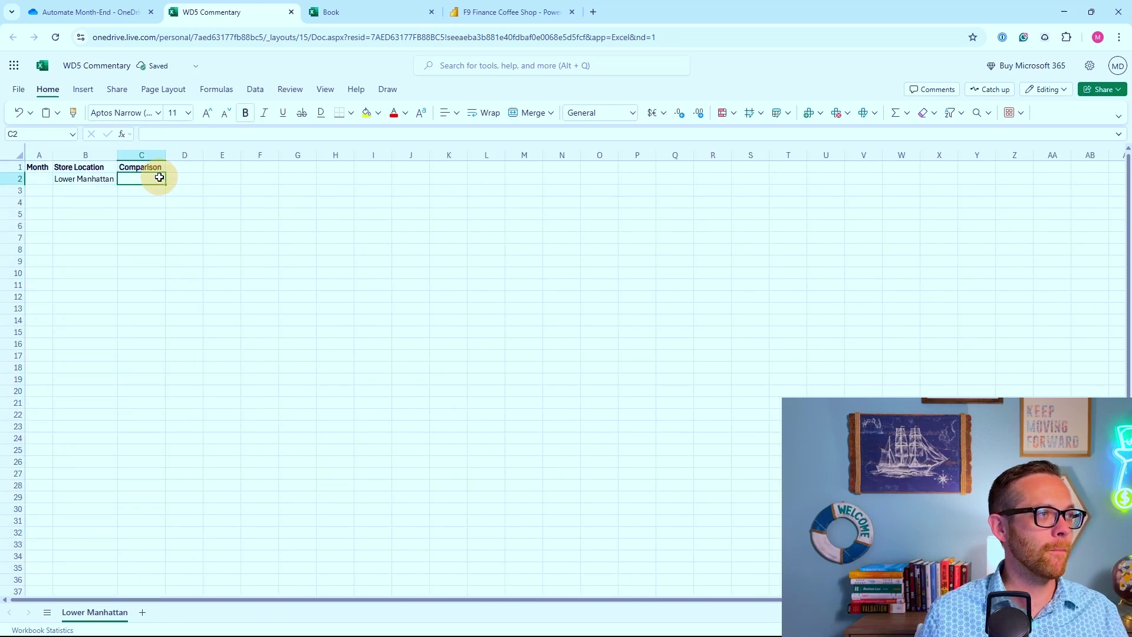
type("vs")
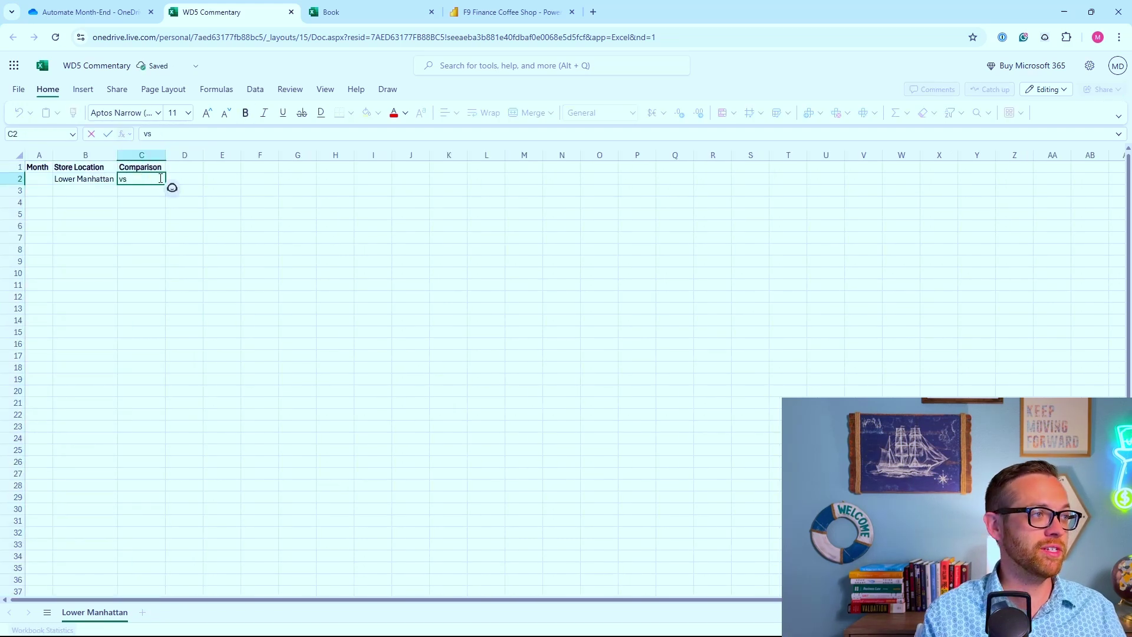
type(" Budget")
key("Return")
type("vs ")
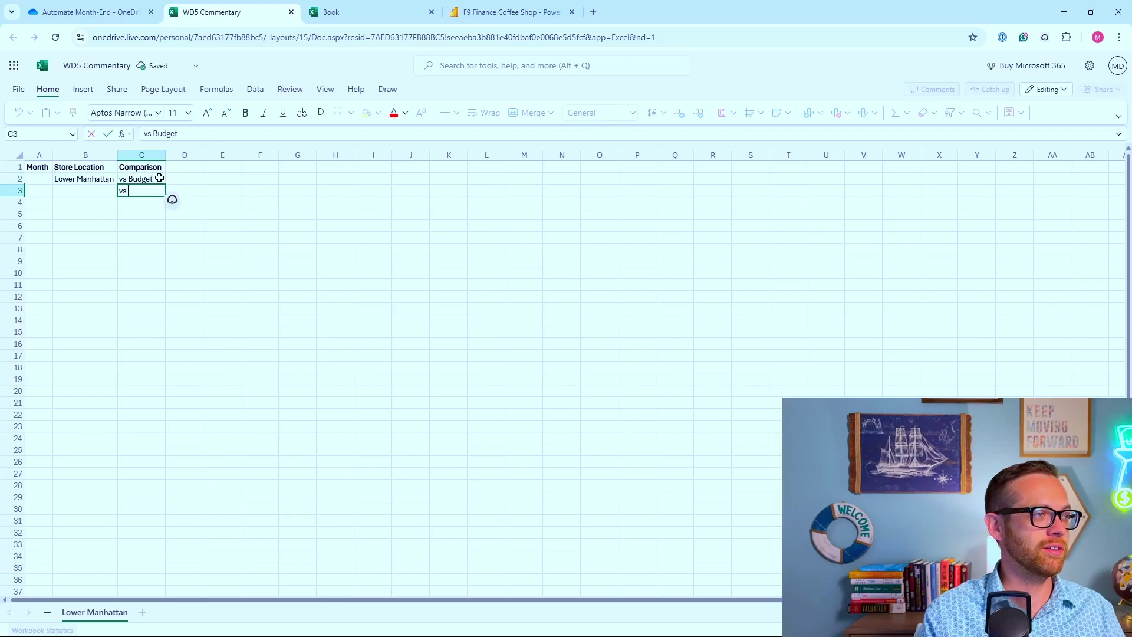
type("Prior Ye")
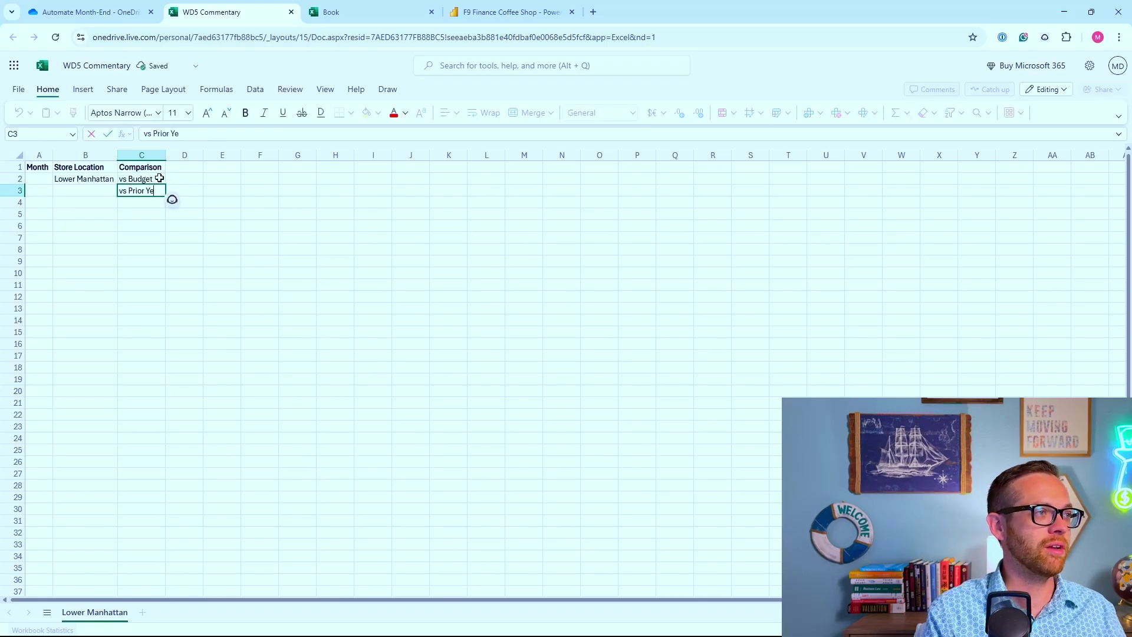
type("ar")
left_click(176, 169)
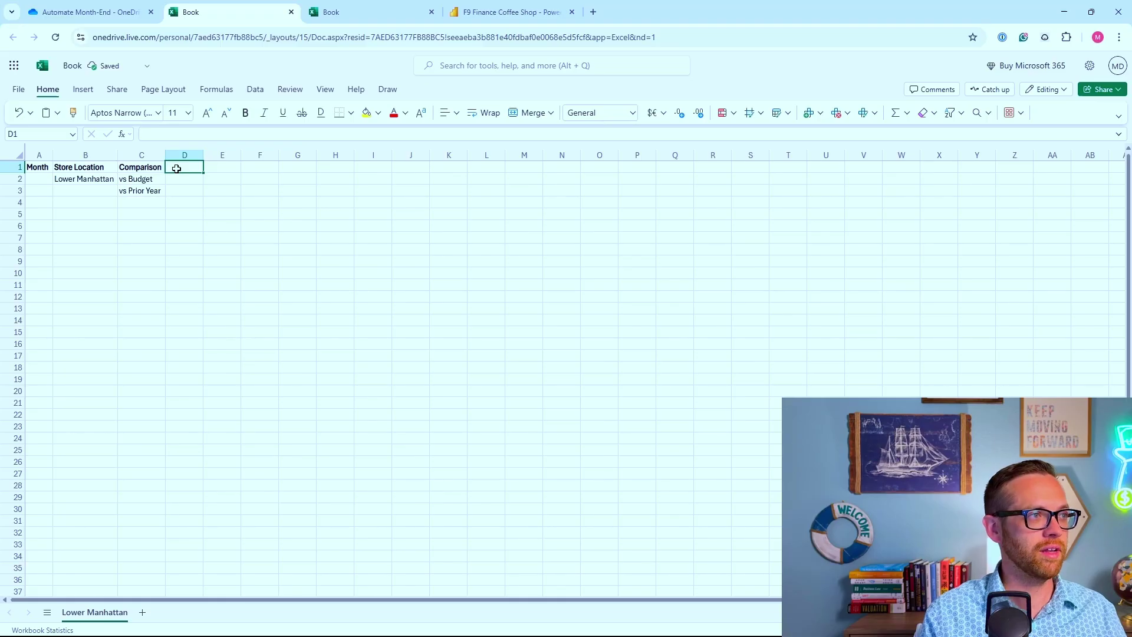
Add a bold Commentary header in D1 and widen column D.
type("Co")
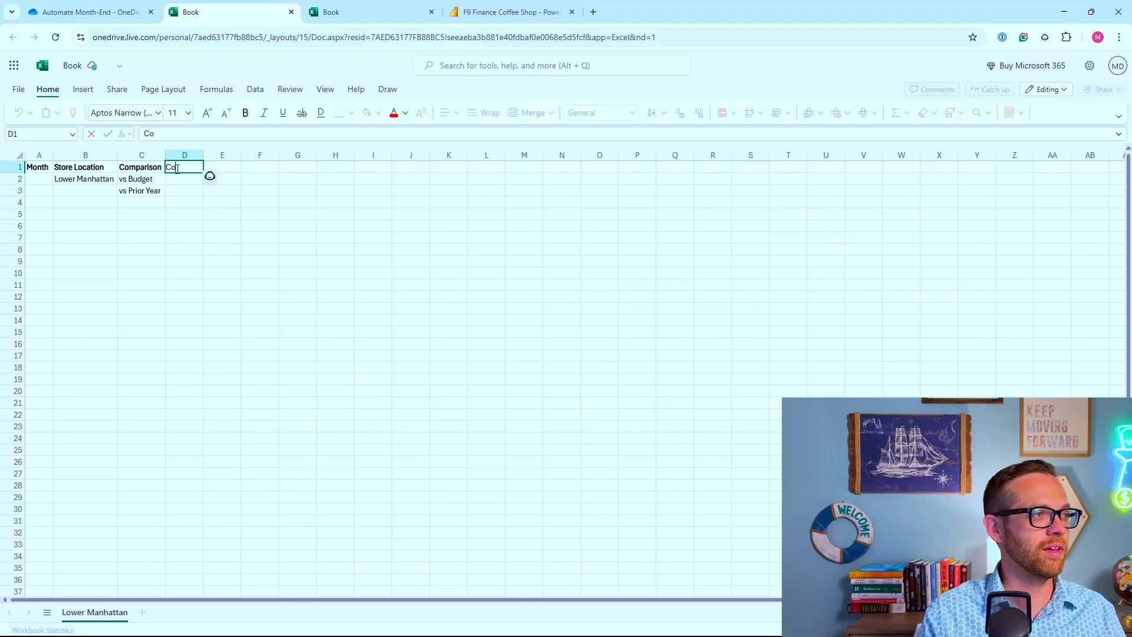
type("mmentary")
key("Return")
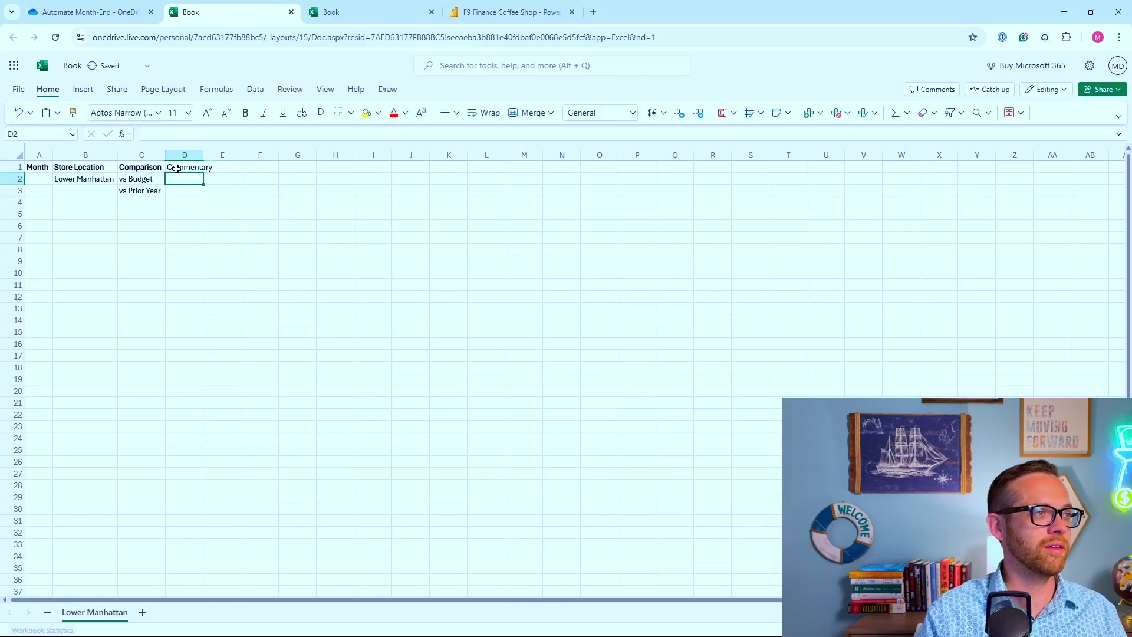
left_click_drag(204, 154, 349, 155)
left_click(200, 166)
key("ctrl+b")
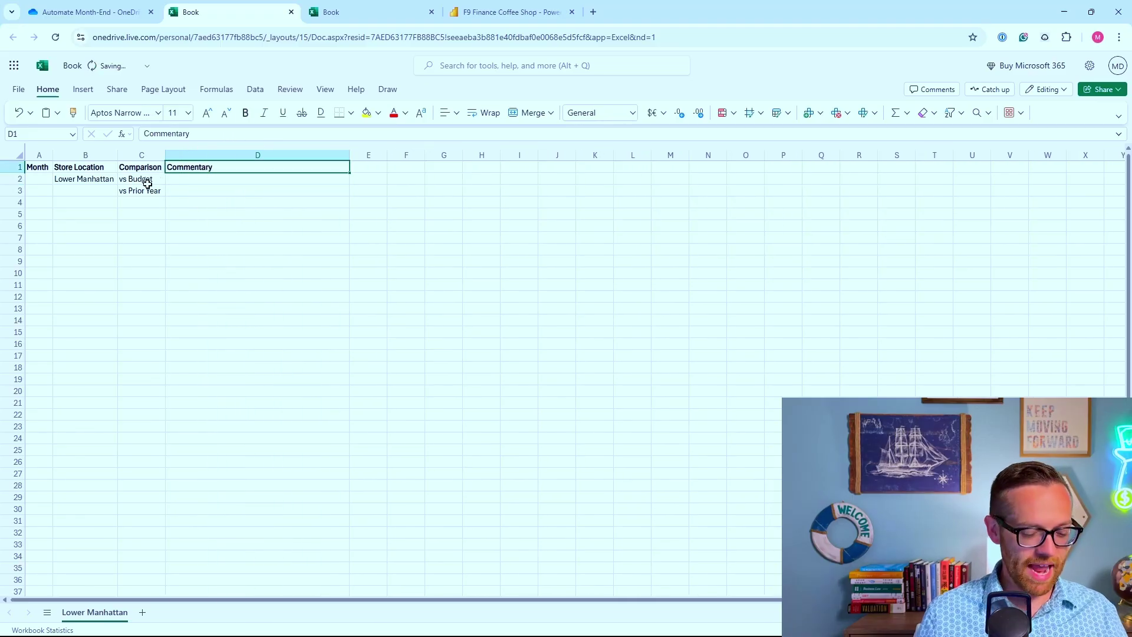
left_click(42, 179)
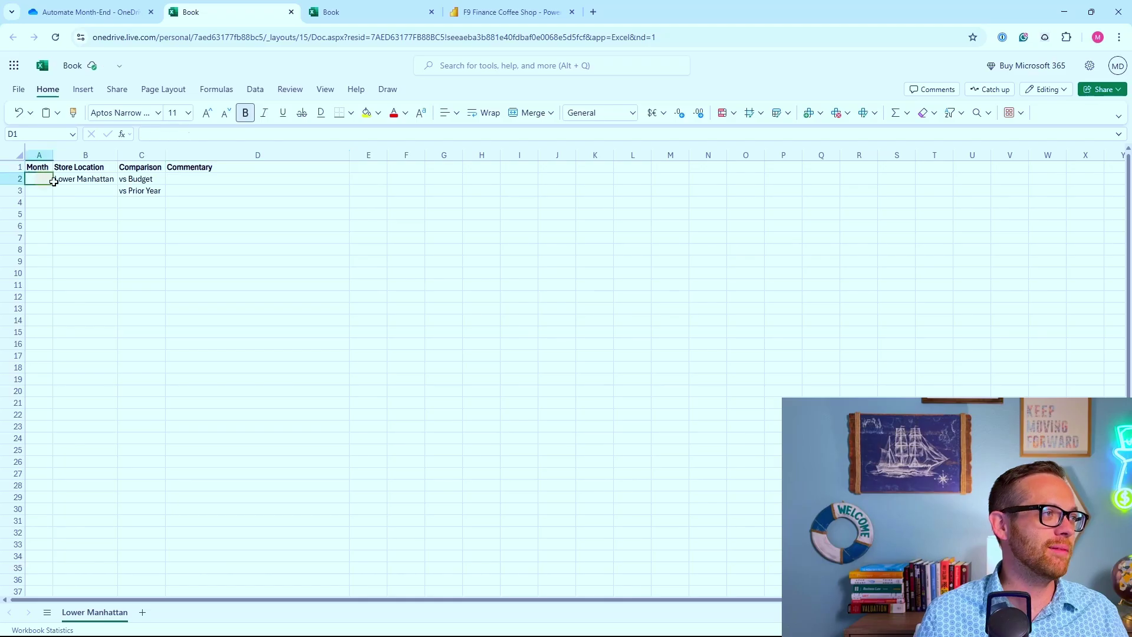
Insert an empty column before Commentary and copy the formatted Comparison header into D1.
left_click(184, 155)
right_click(190, 155)
left_click(224, 252)
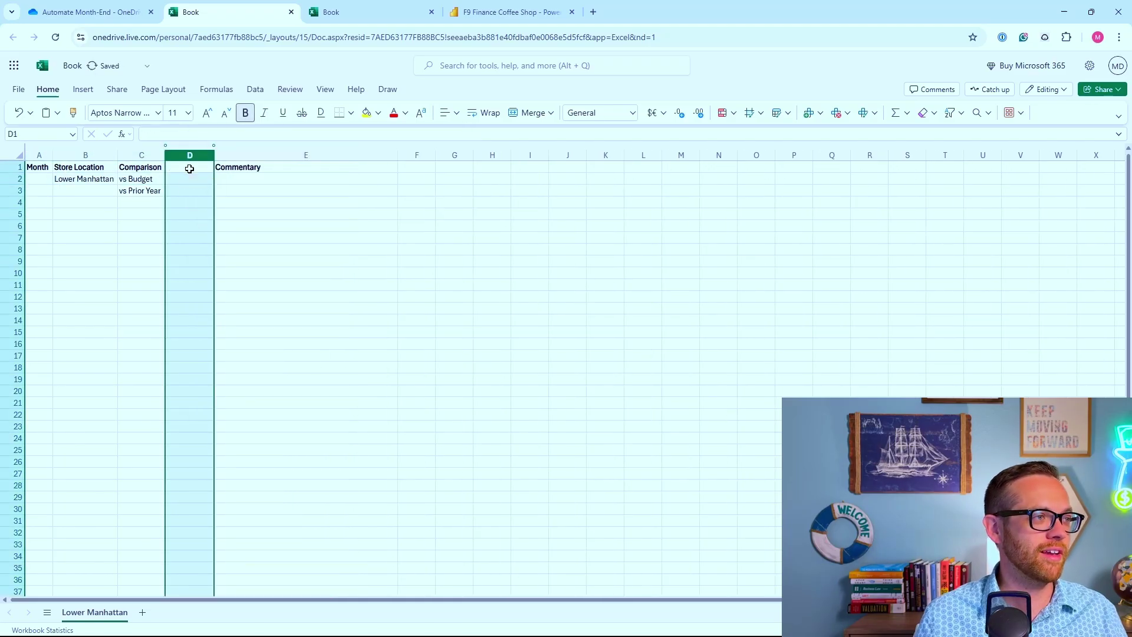
left_click(156, 167)
key("ctrl+c")
left_click(199, 169)
key("ctrl+v")
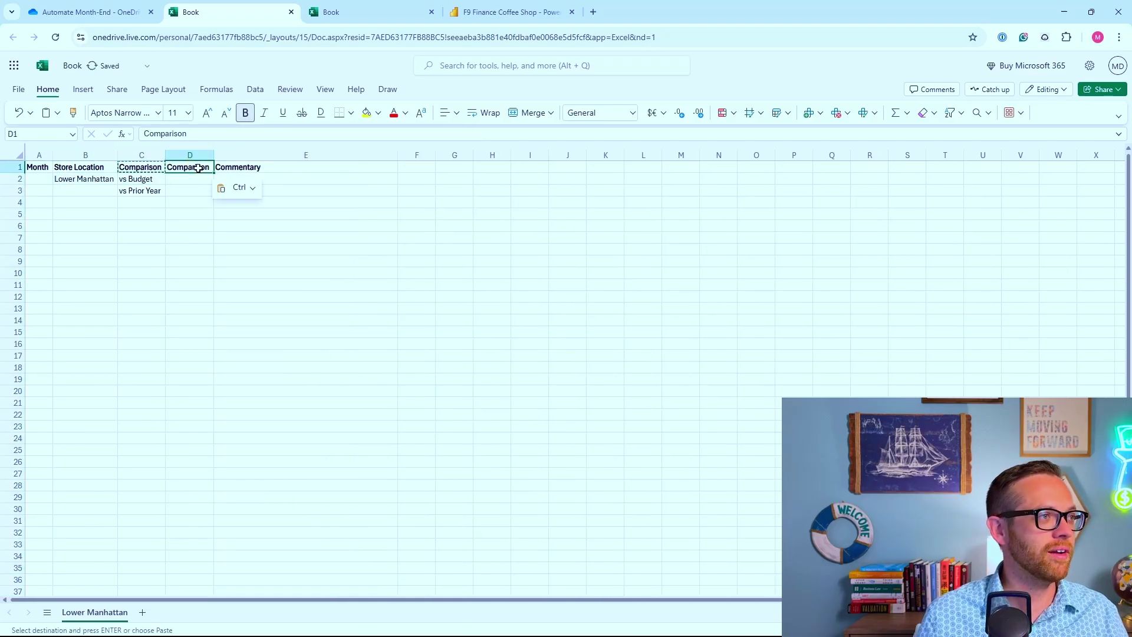
Rename the D1 header to Account and switch back to the Power BI Desktop report.
type("Account")
key("Return")
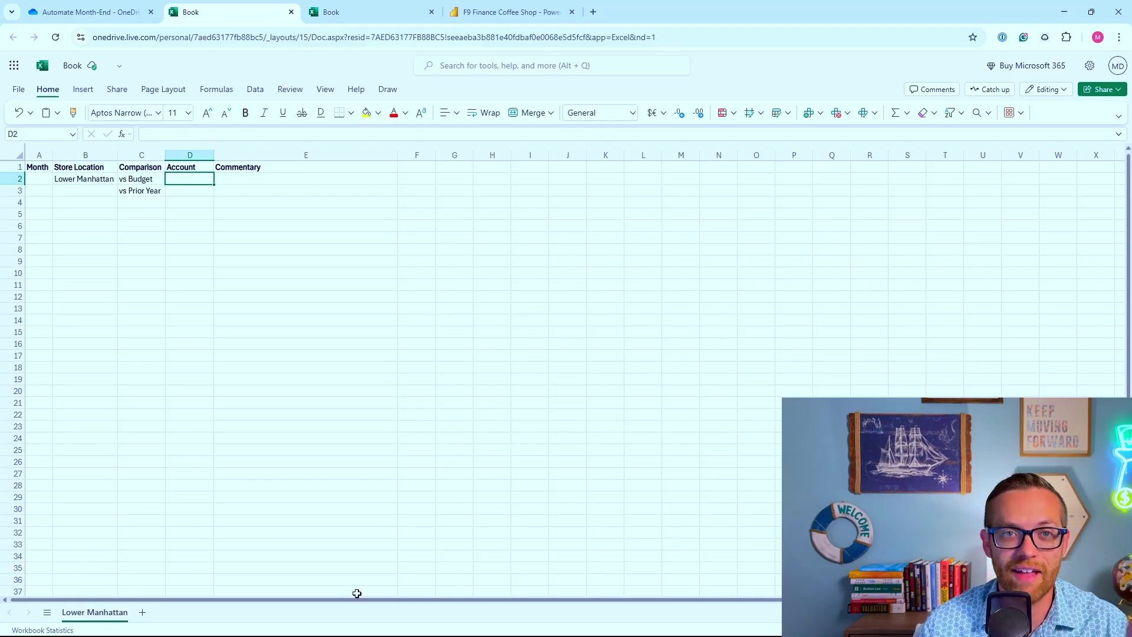
left_click(335, 623)
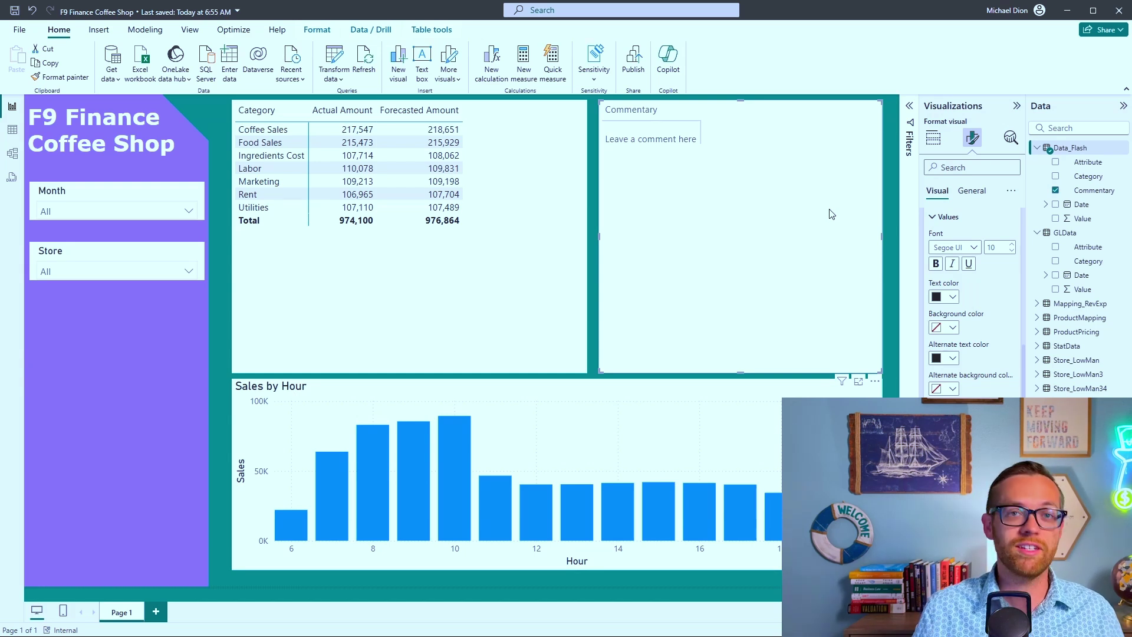
Switch to the WD5 Commentary Excel workbook in Chrome.
mouse_move(287, 627)
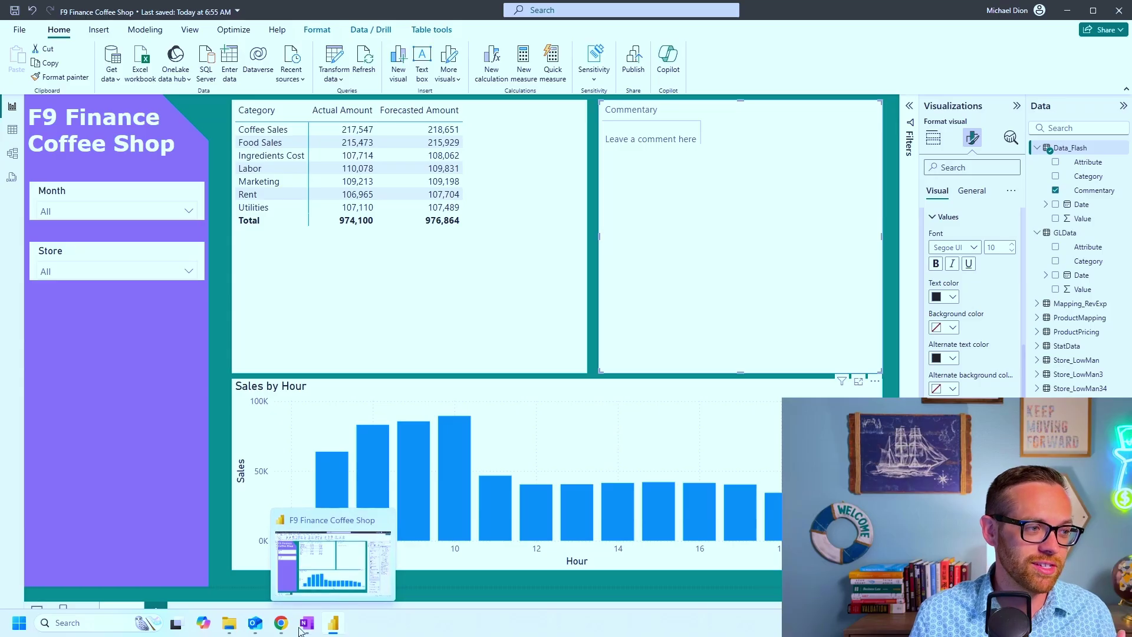
left_click(300, 602)
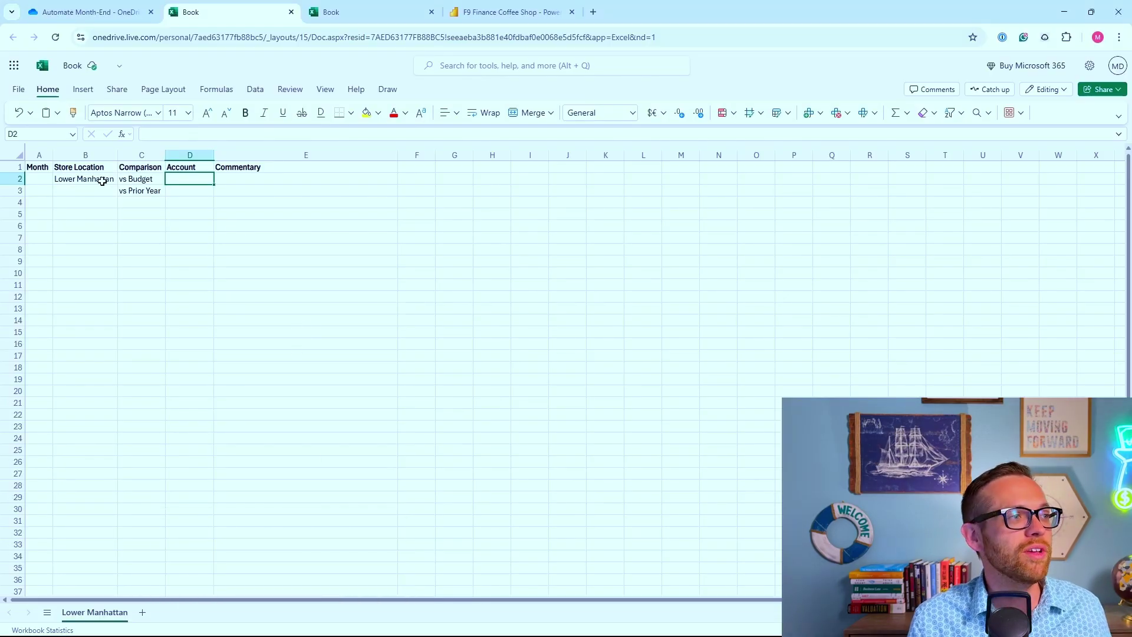
left_click_drag(102, 181, 100, 190)
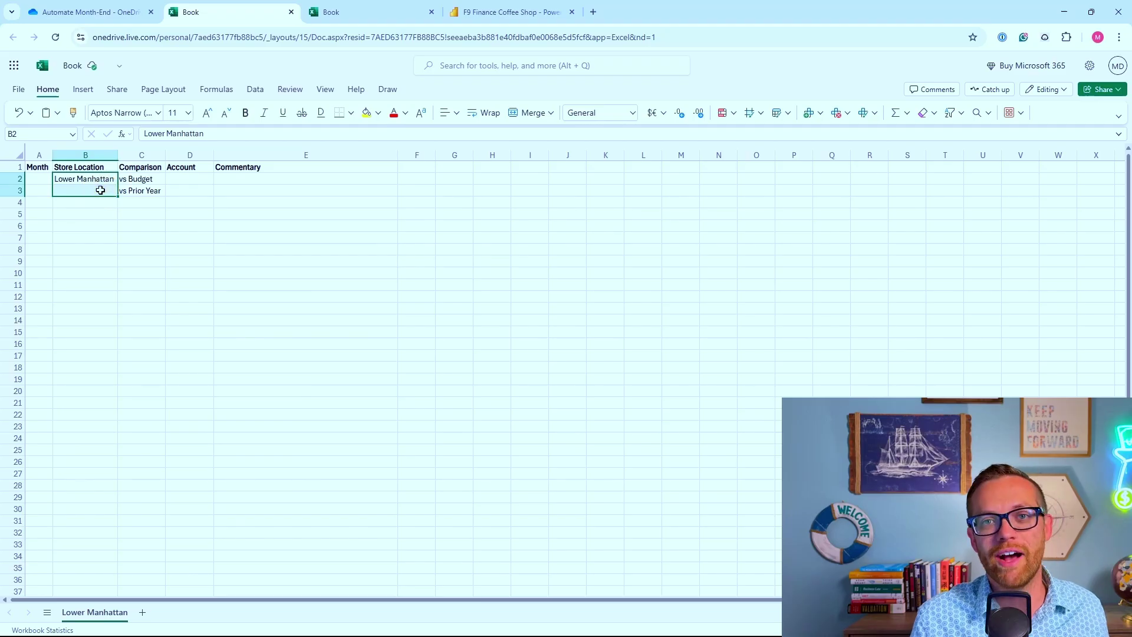